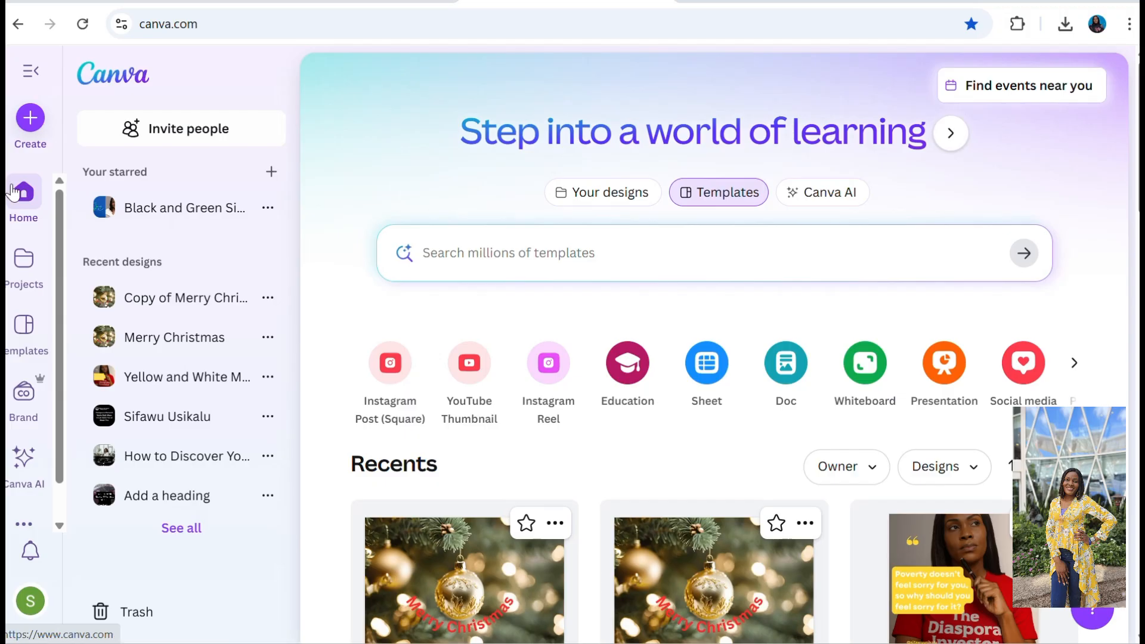
Find the design type with the search "christmas card" and create a blank Christmas Card (Landscape) design.
click(33, 119)
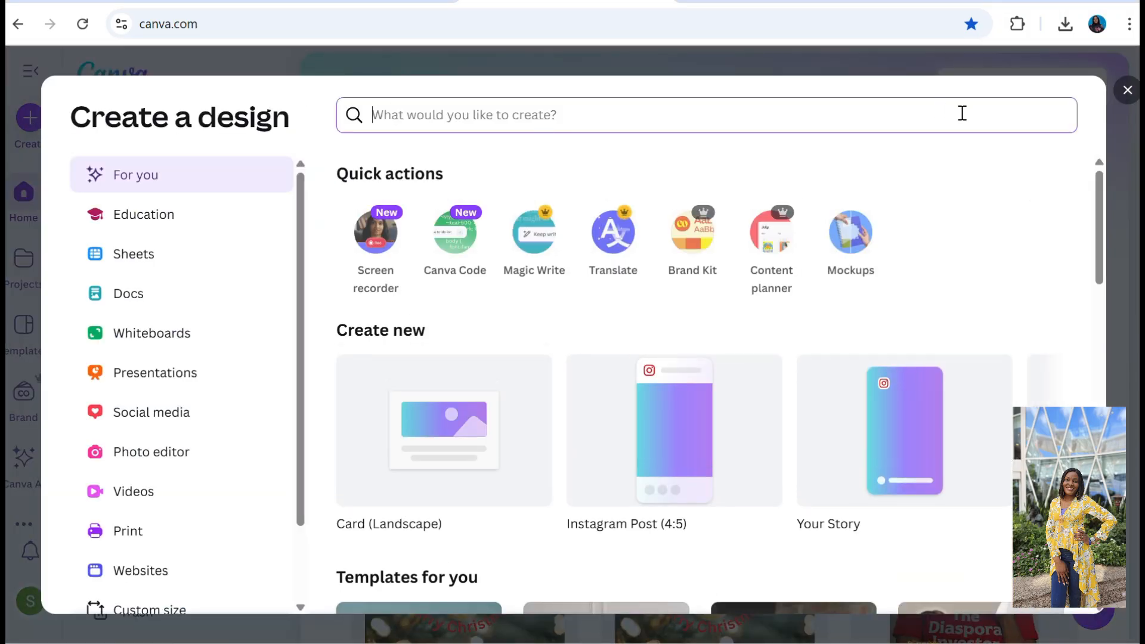
click(1128, 90)
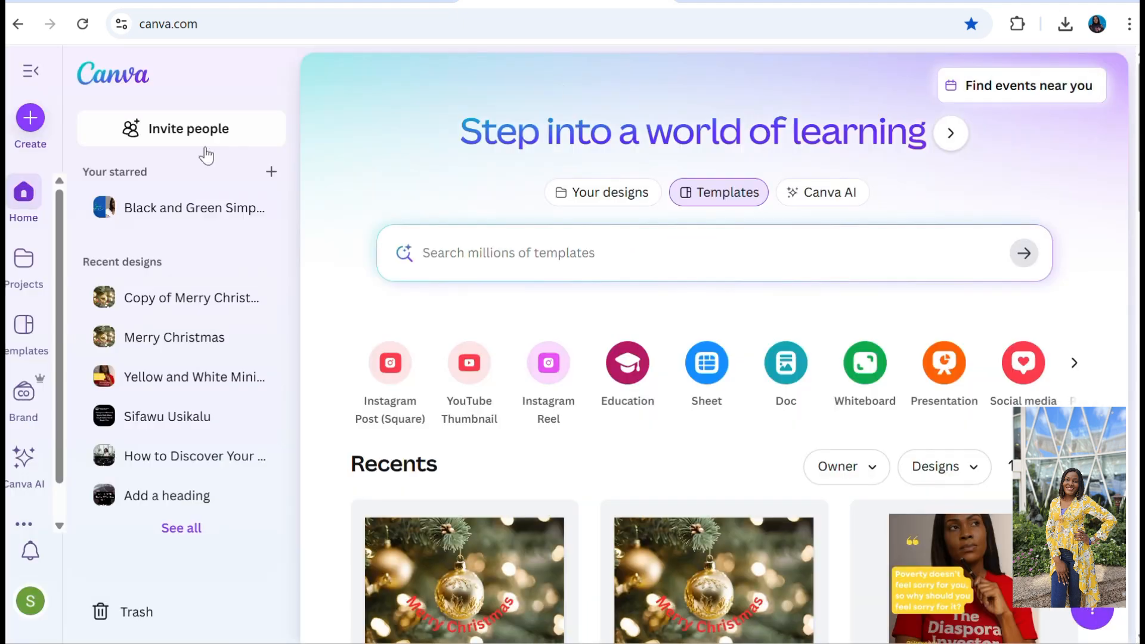
click(30, 127)
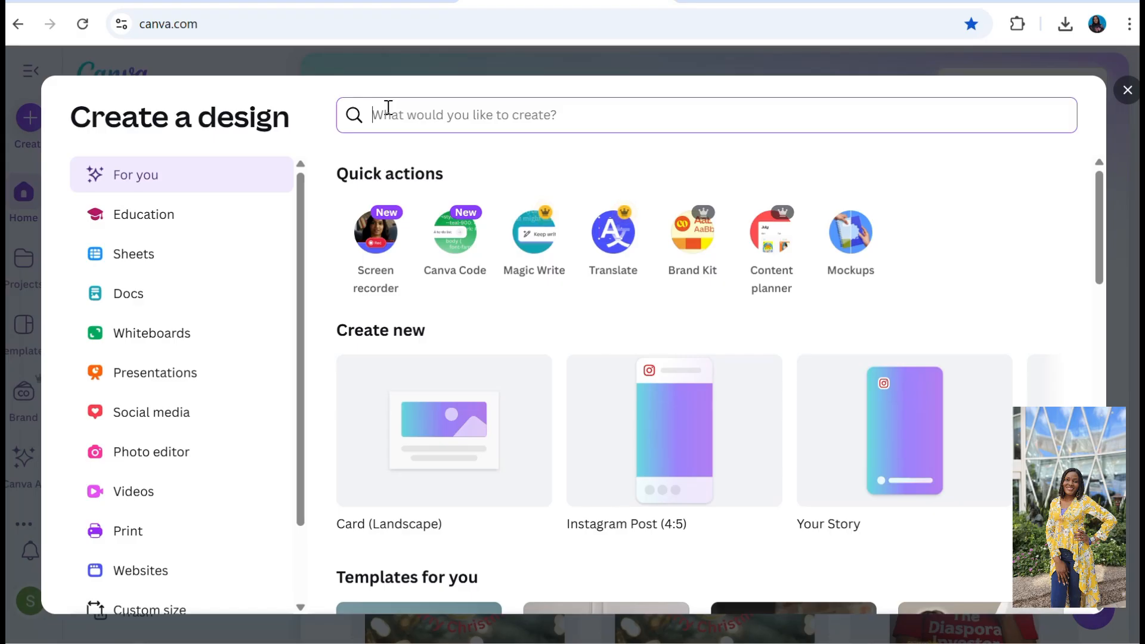
text(christiam)
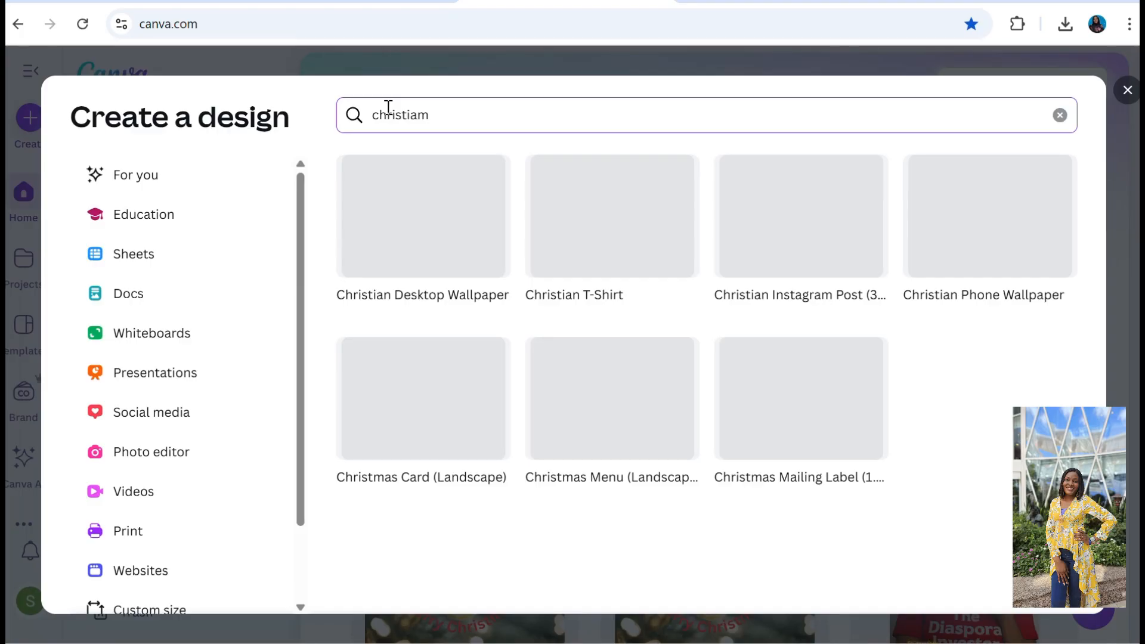
key(BackSpace)
key(BackSpace)
key(BackSpace)
text(mas )
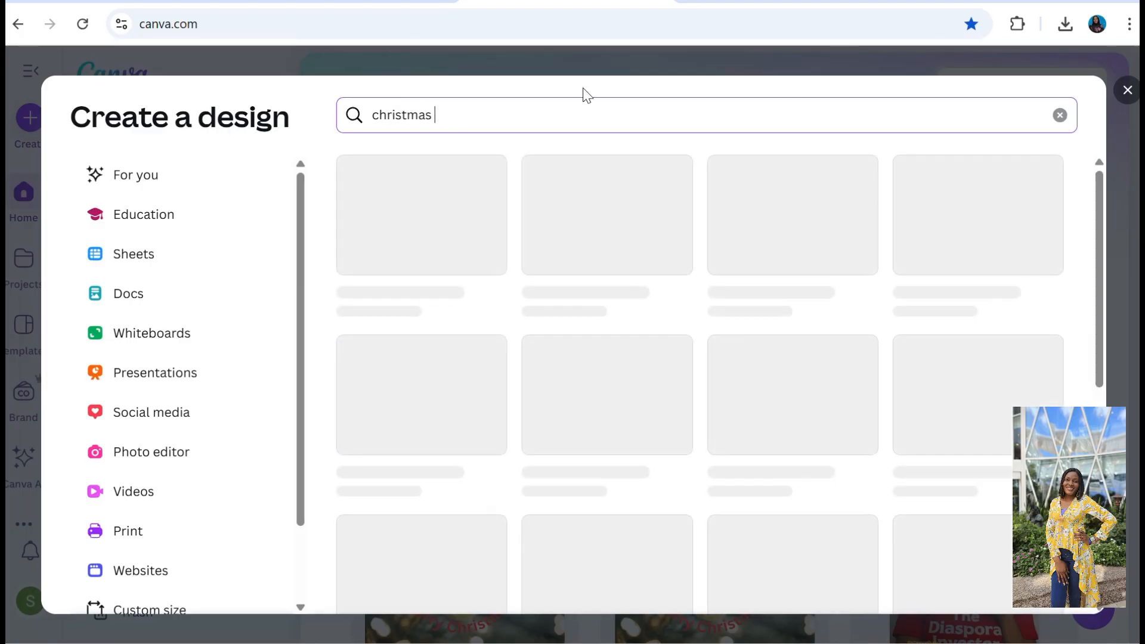
text(card)
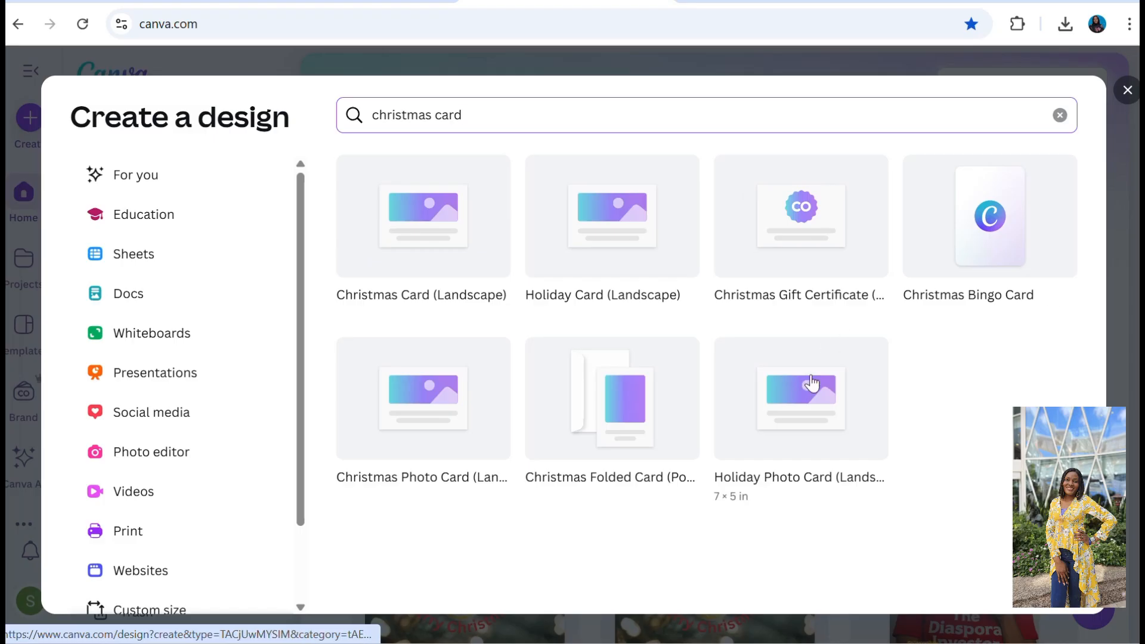
click(406, 230)
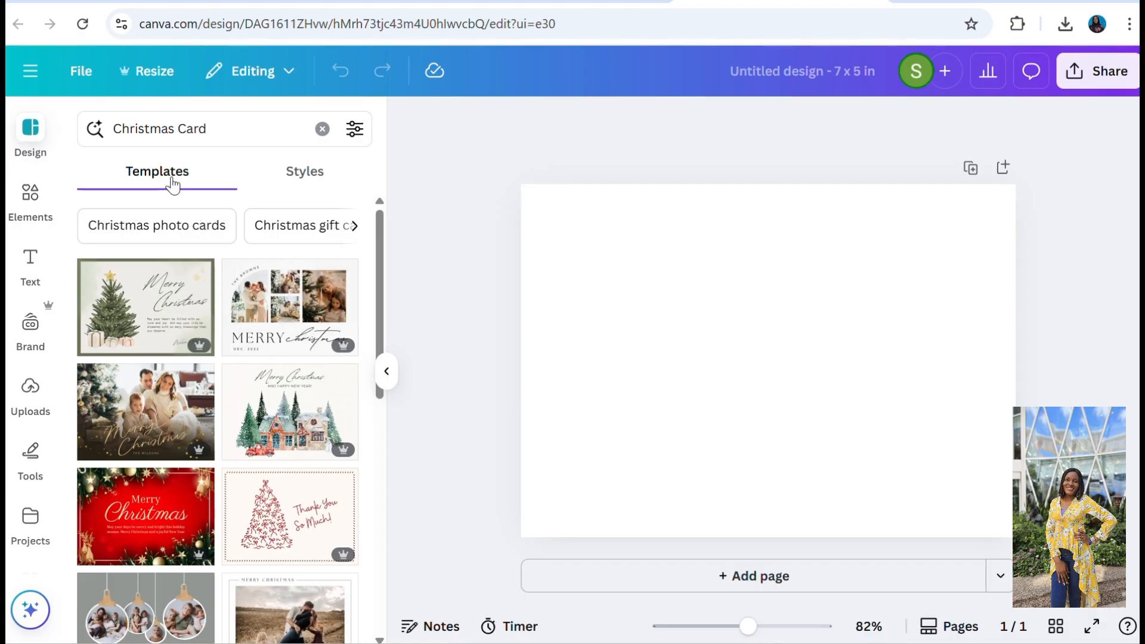
Look through the available design styles and browse the general card templates.
click(313, 173)
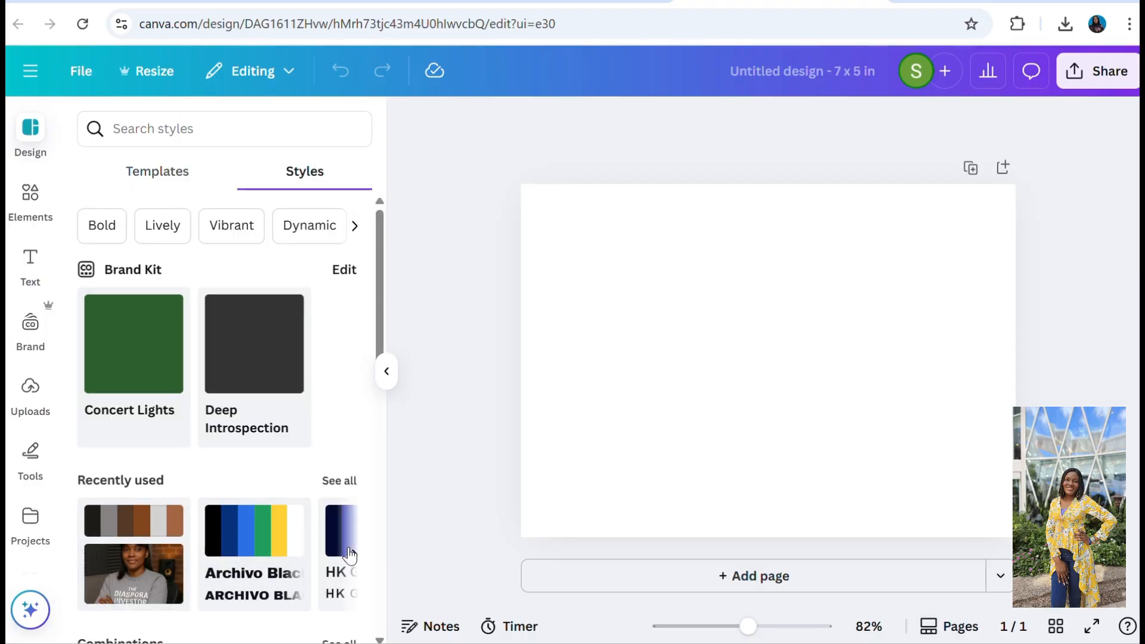
click(170, 173)
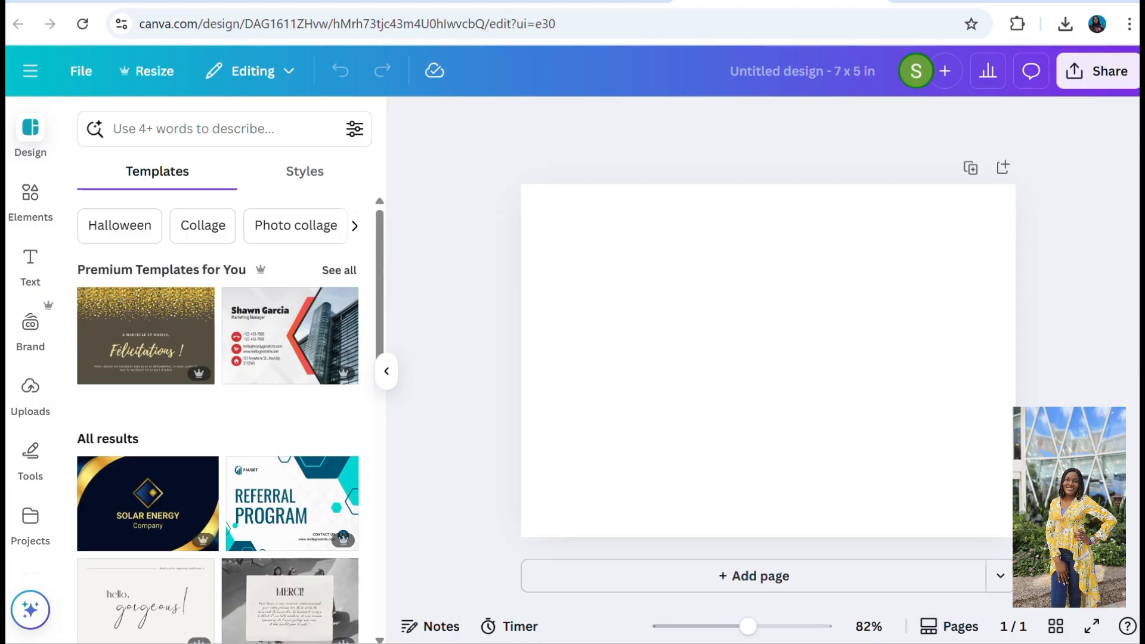
scroll(217, 417, down, 6)
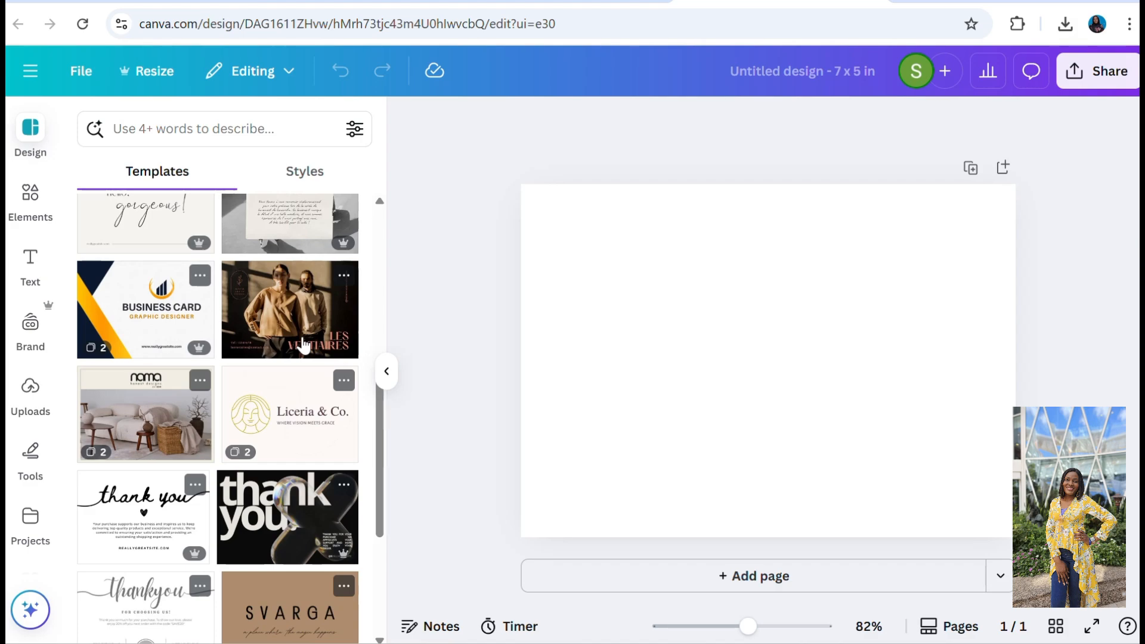
scroll(248, 333, up, 5)
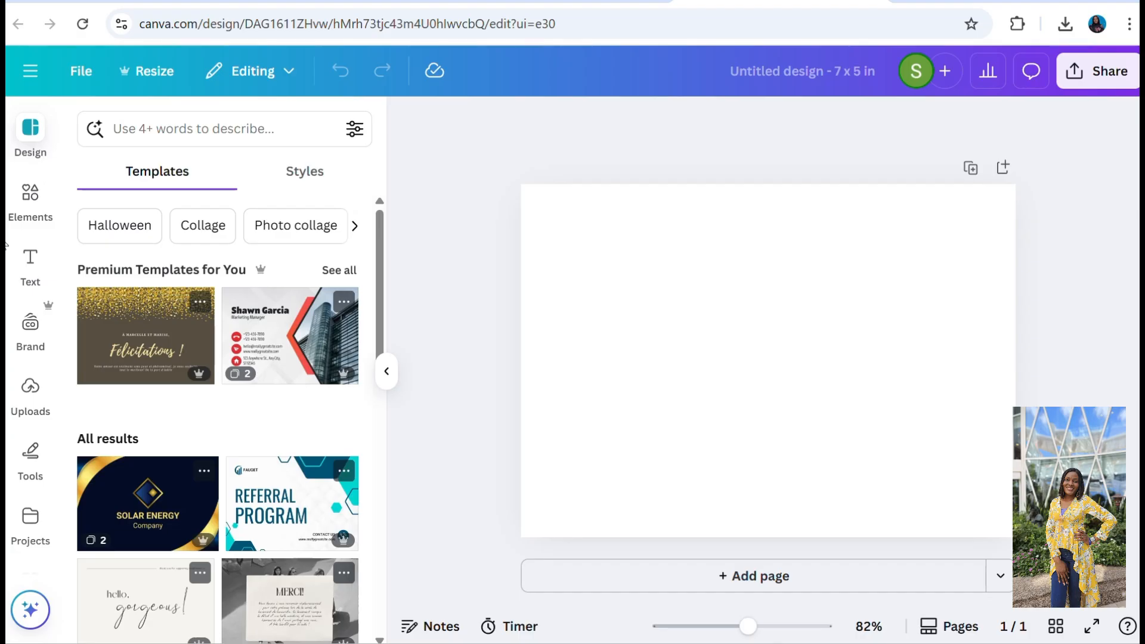
Examine the elements, text and uploads resources available for building the card.
click(31, 139)
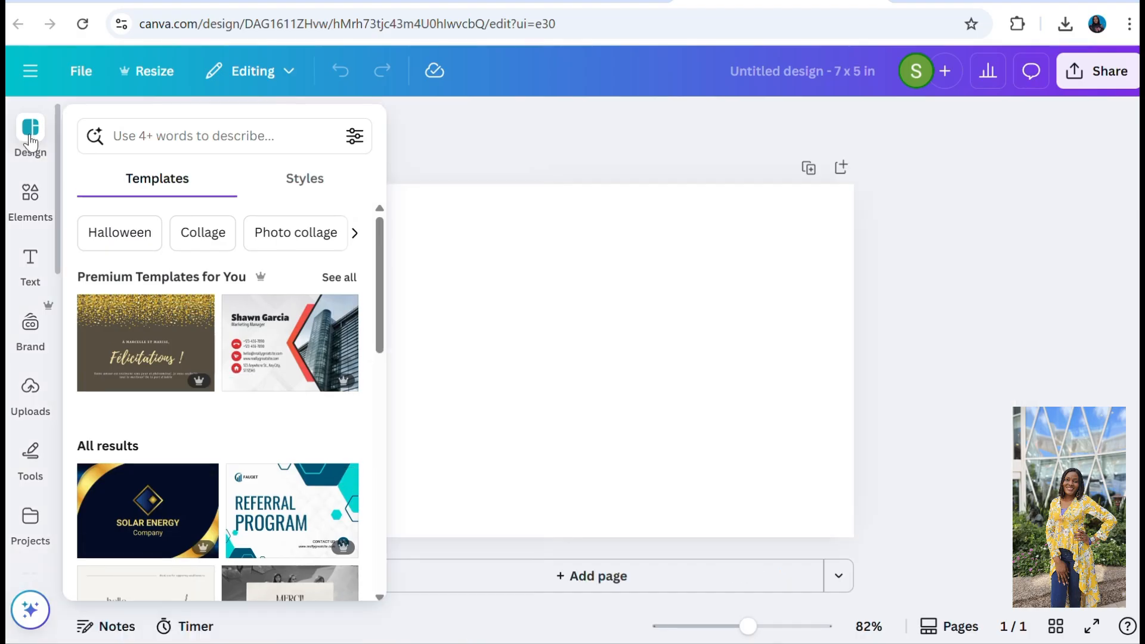
mouse_move(40, 221)
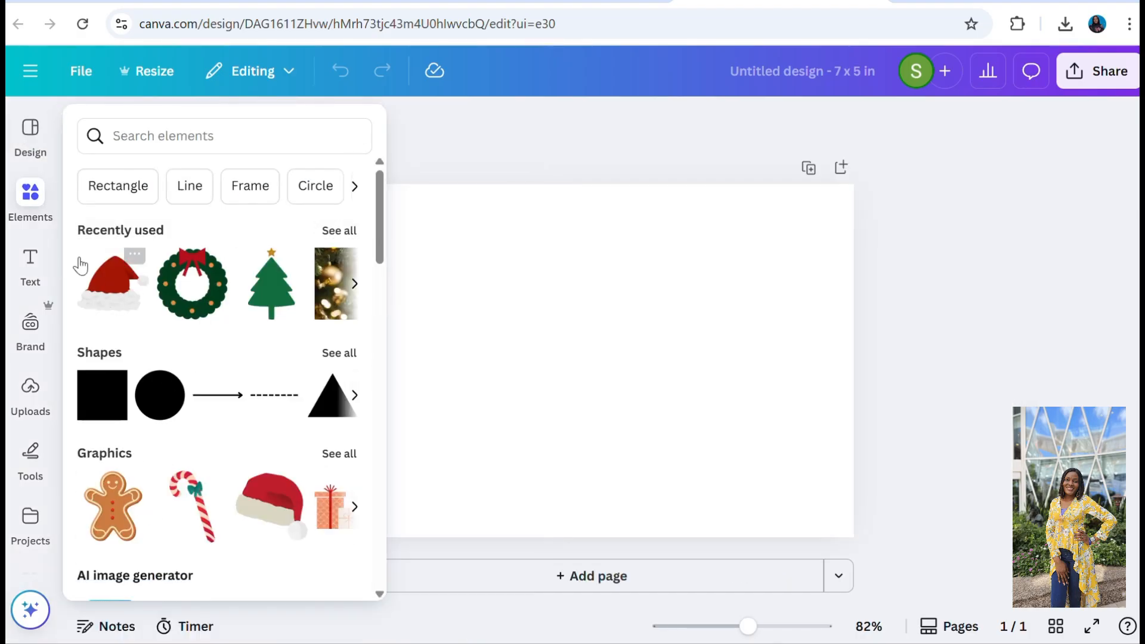
click(39, 148)
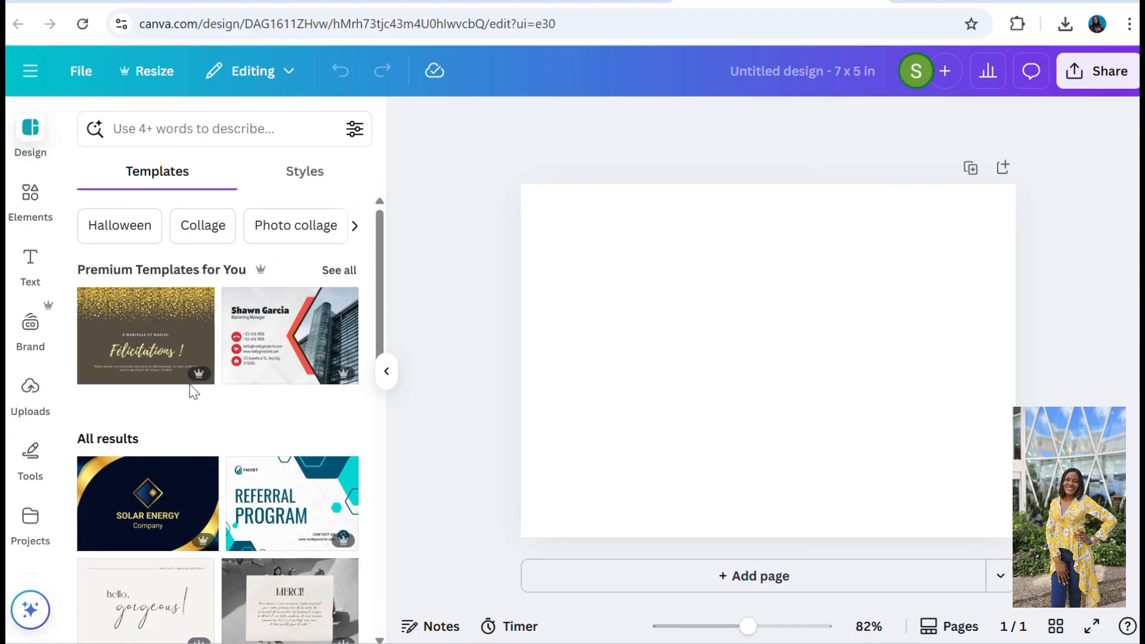
click(27, 193)
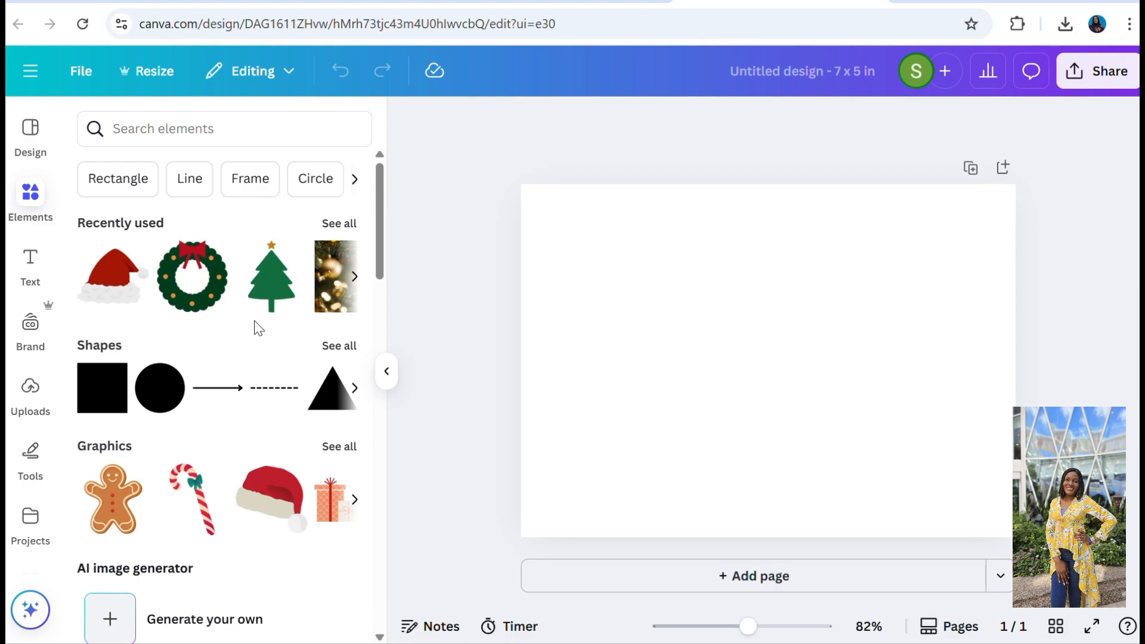
click(46, 264)
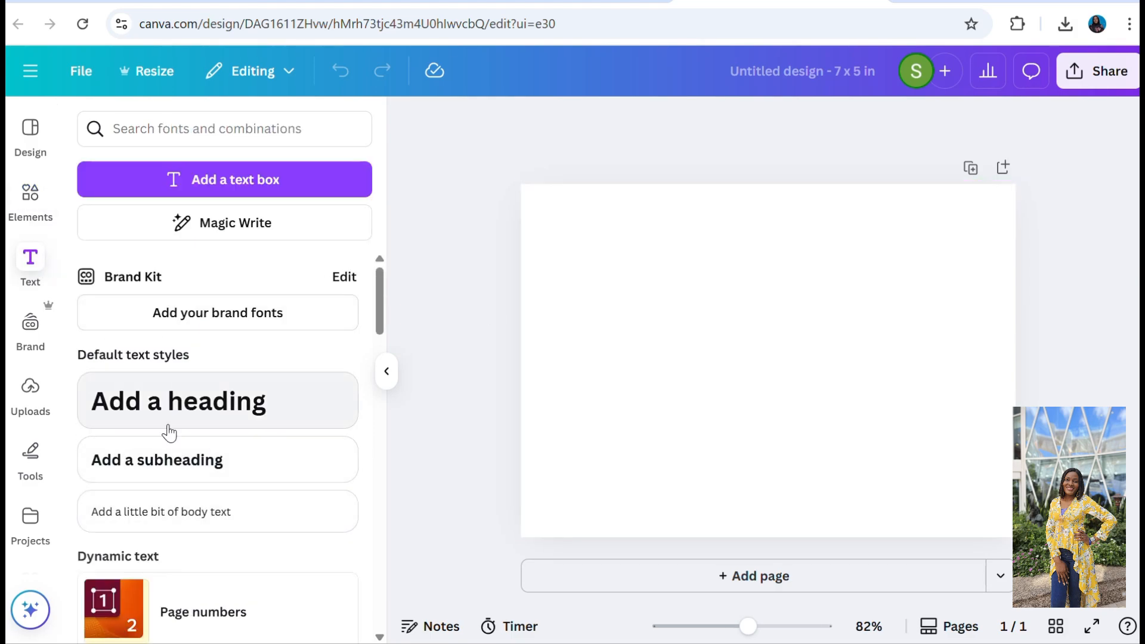
click(32, 398)
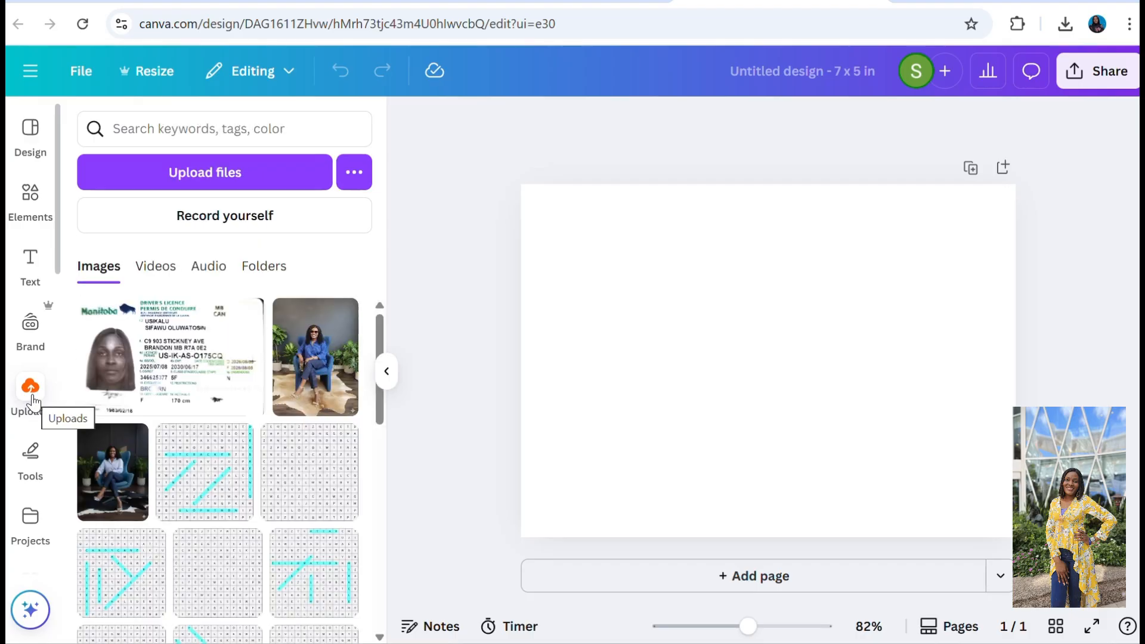
click(31, 262)
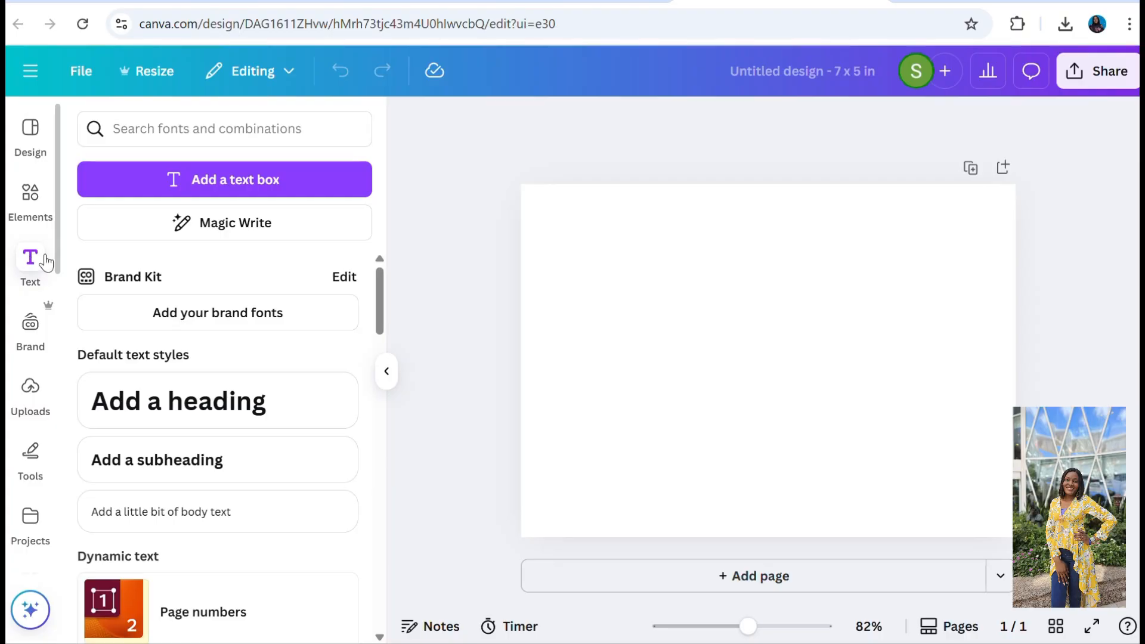
Search the design templates for "christmas card" and browse the results.
click(27, 145)
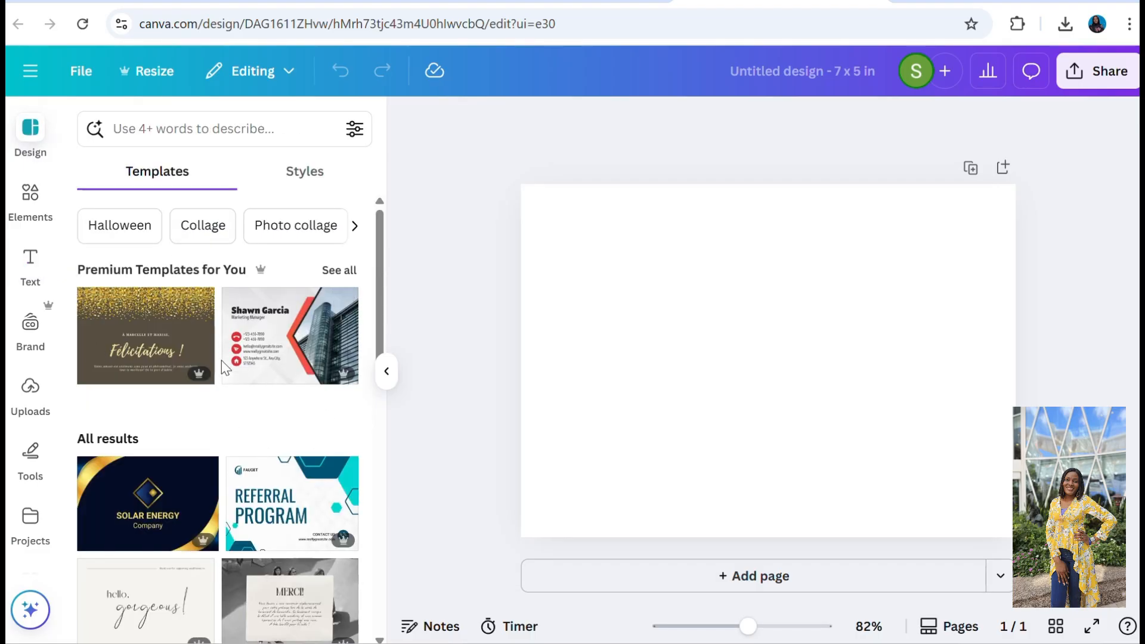
click(153, 130)
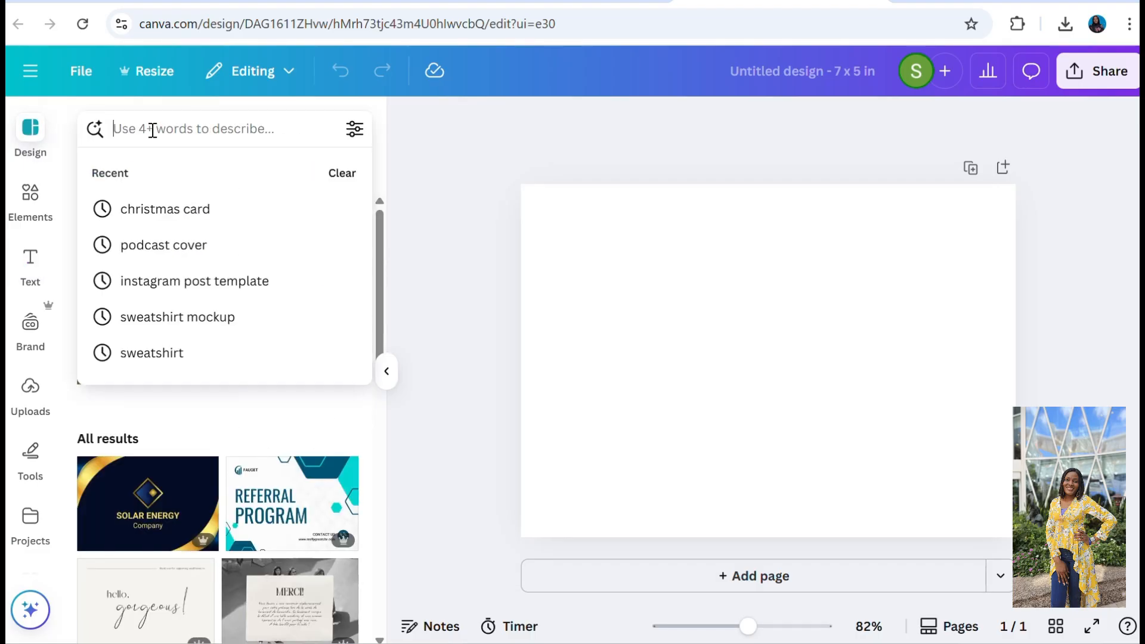
text(christ)
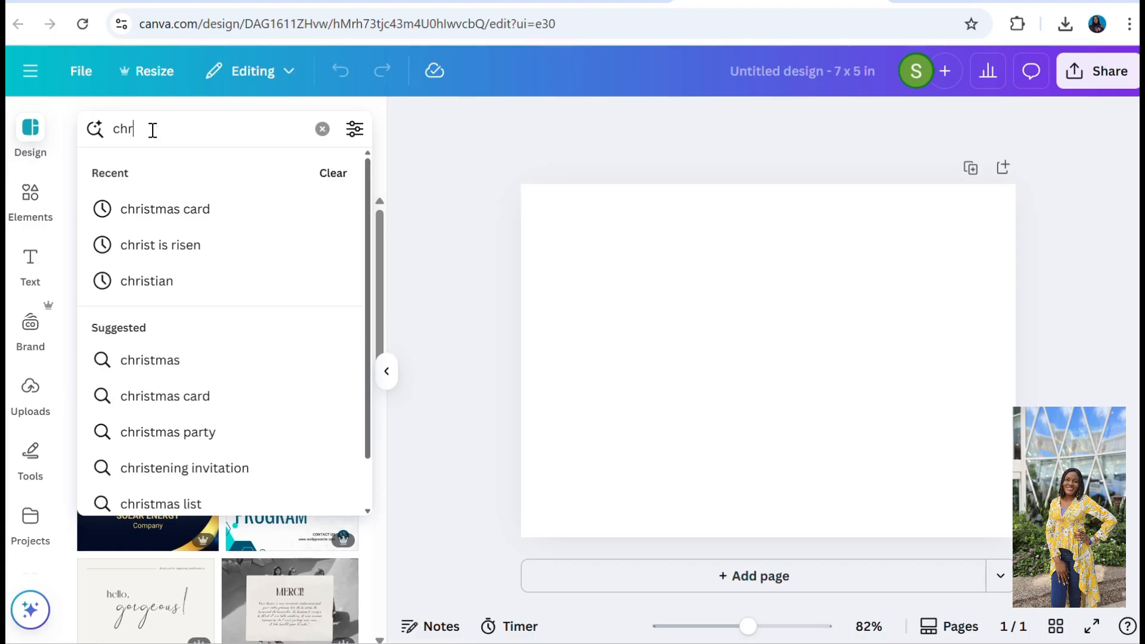
click(184, 203)
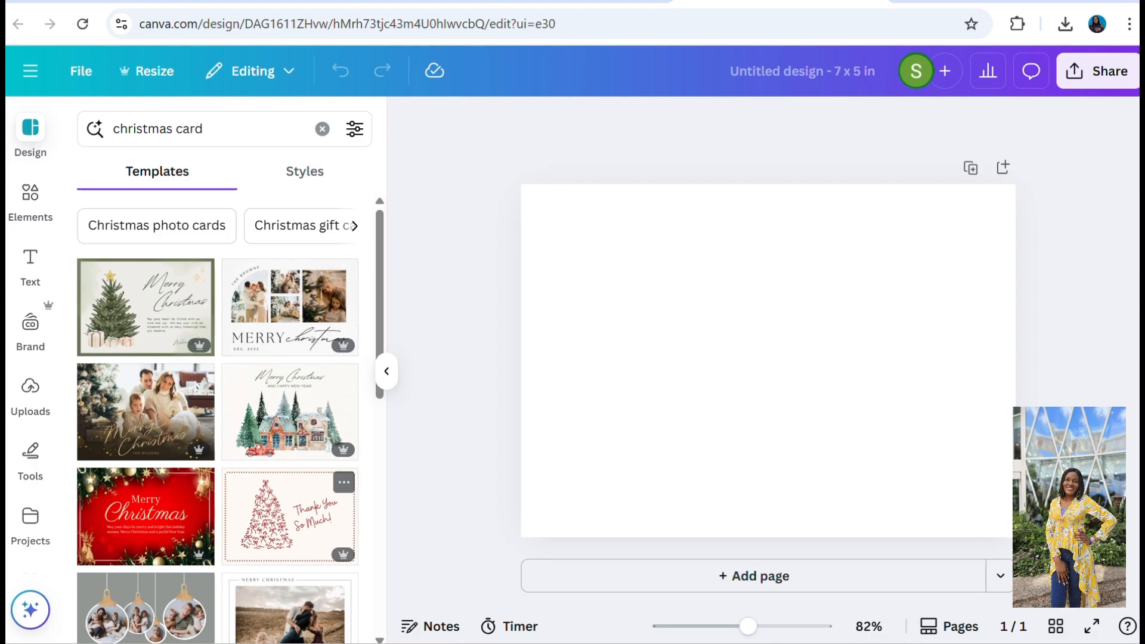
scroll(218, 418, down, 10)
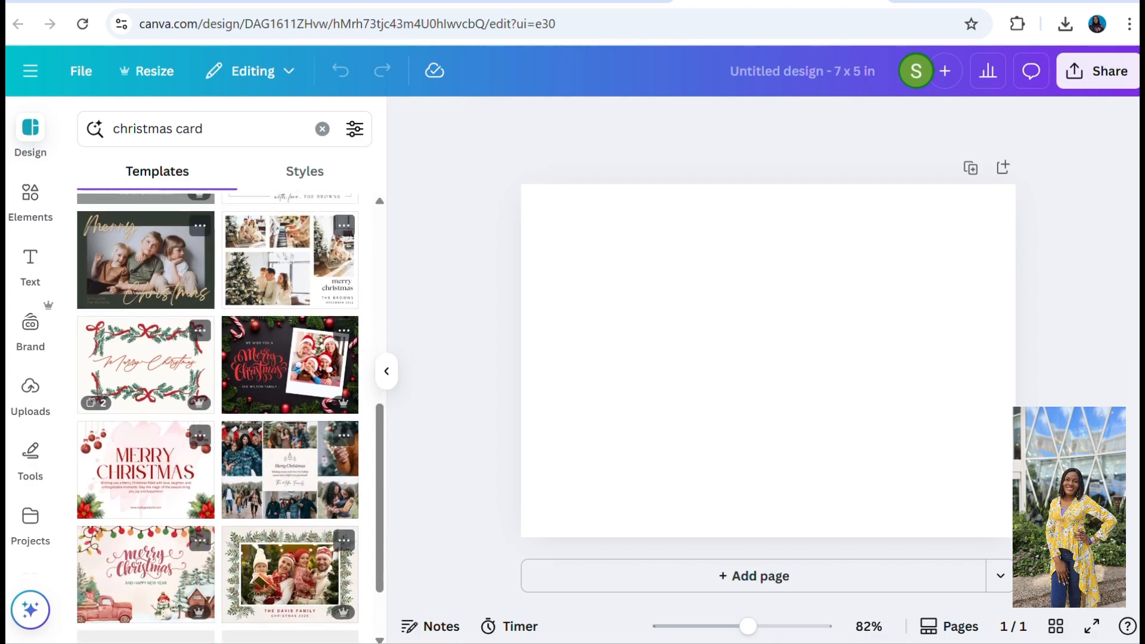
scroll(218, 417, down, 5)
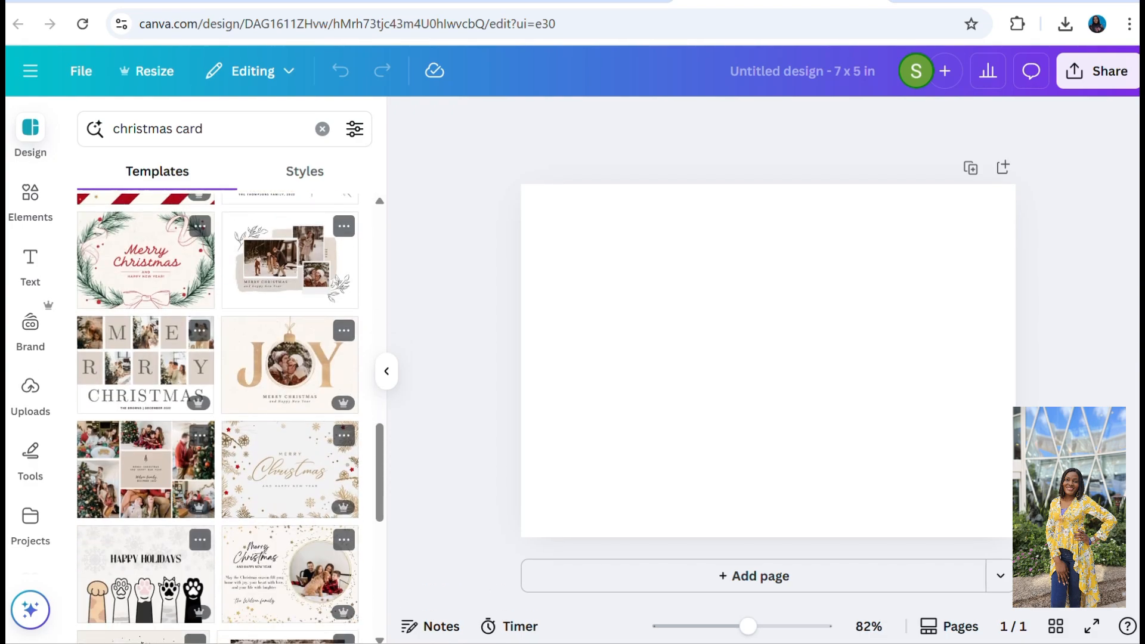
scroll(218, 418, down, 6)
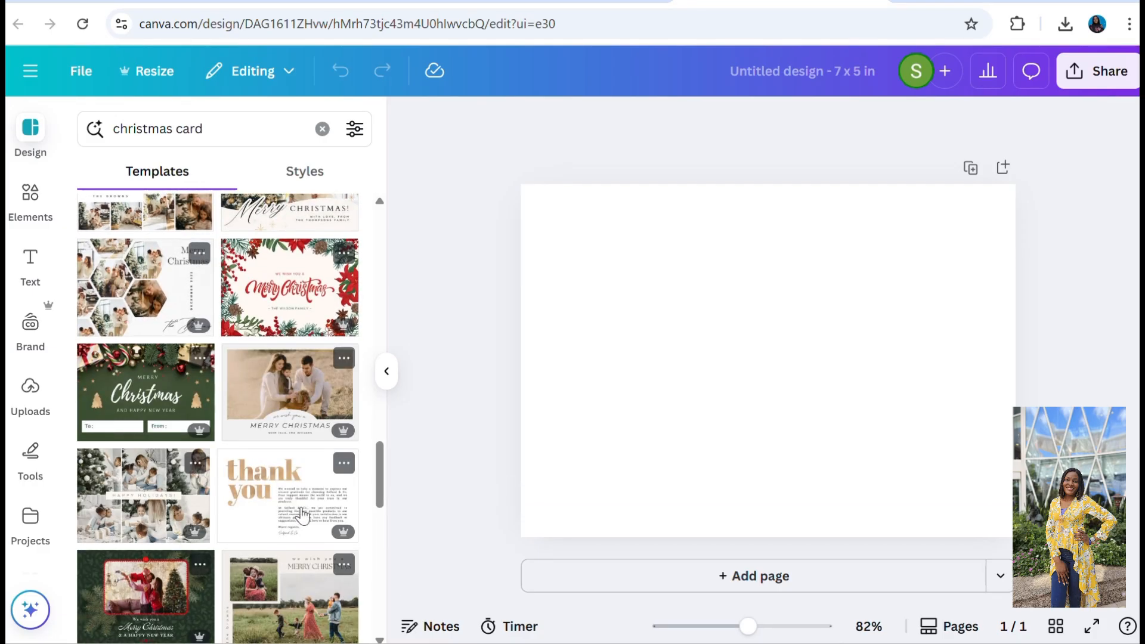
scroll(218, 417, down, 5)
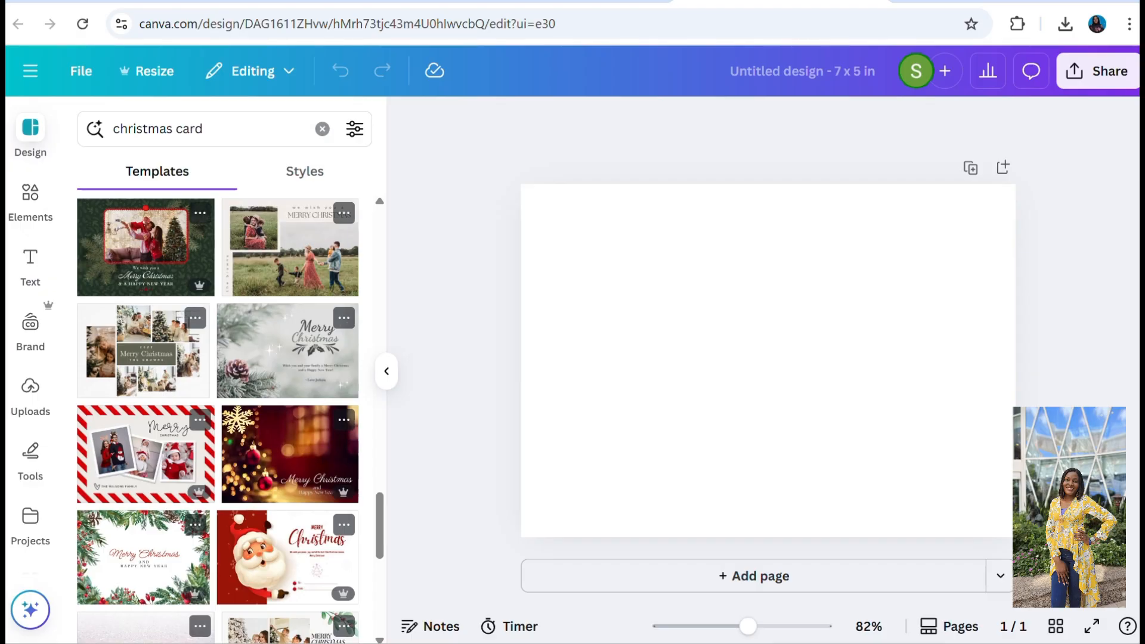
scroll(98, 462, up, 20)
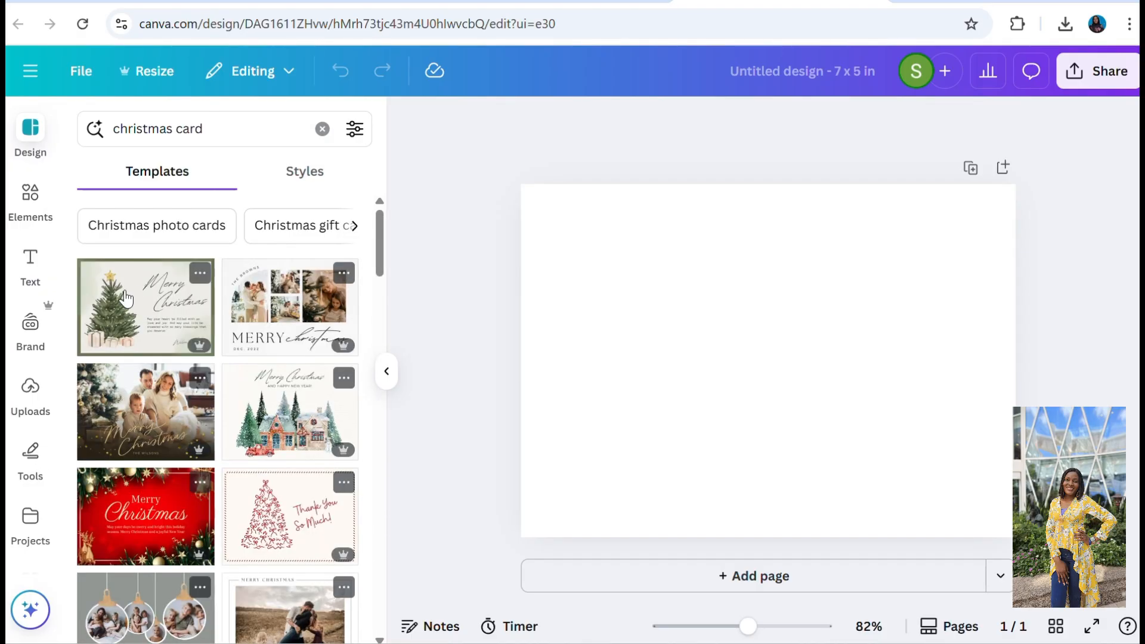
Browse the templates in the suggested category Christmas photo cards and switch to the Christmas cards category.
click(156, 227)
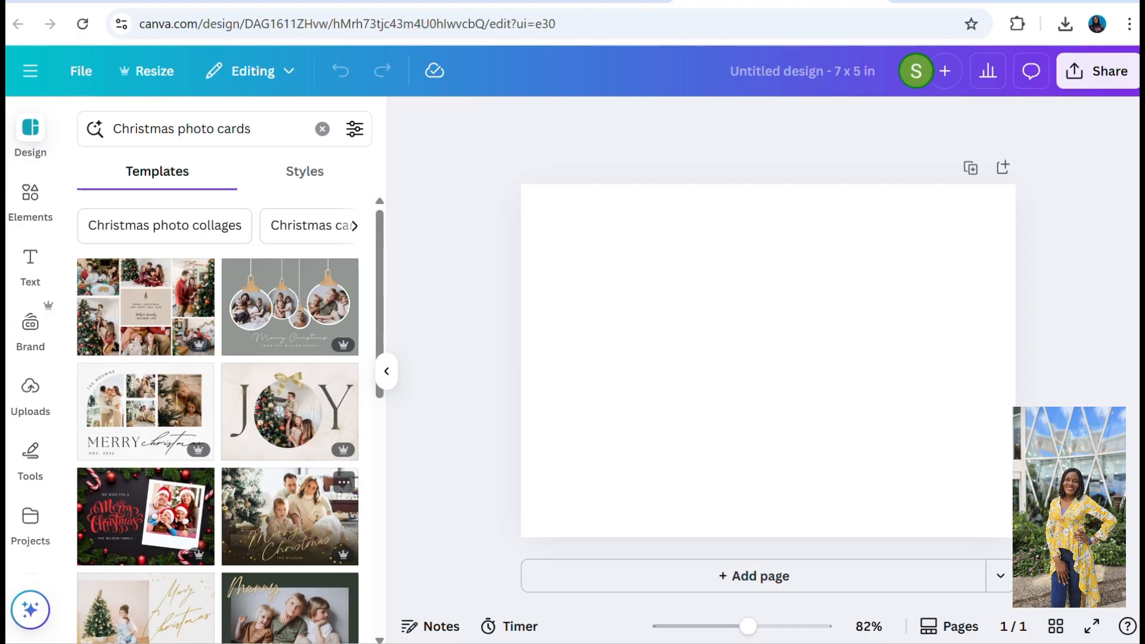
scroll(327, 467, down, 6)
scroll(326, 467, up, 6)
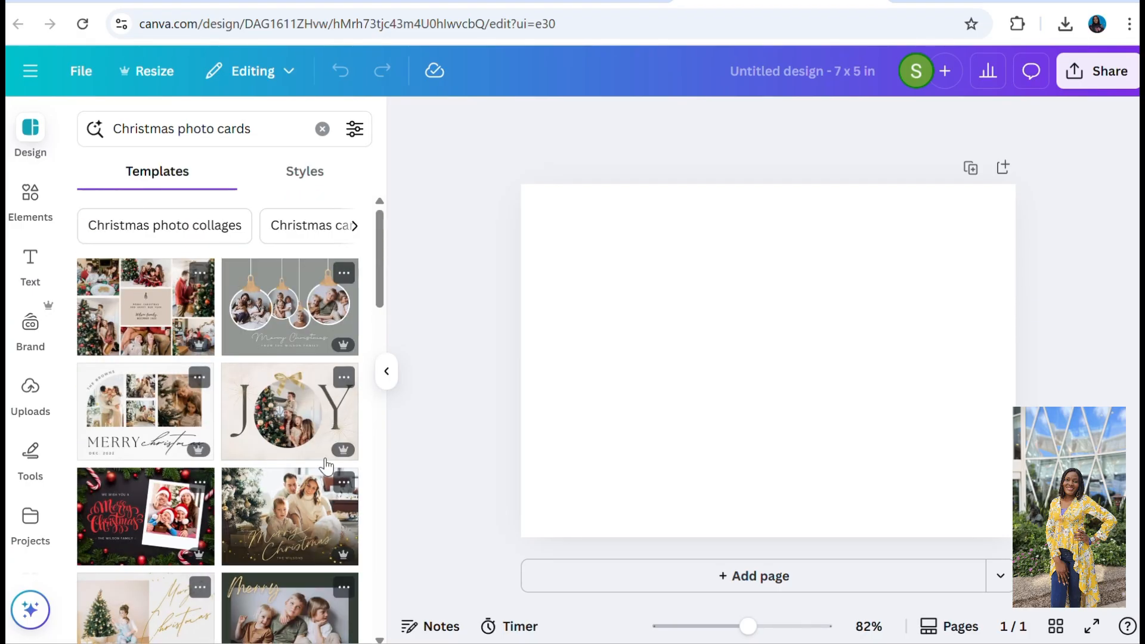
click(320, 225)
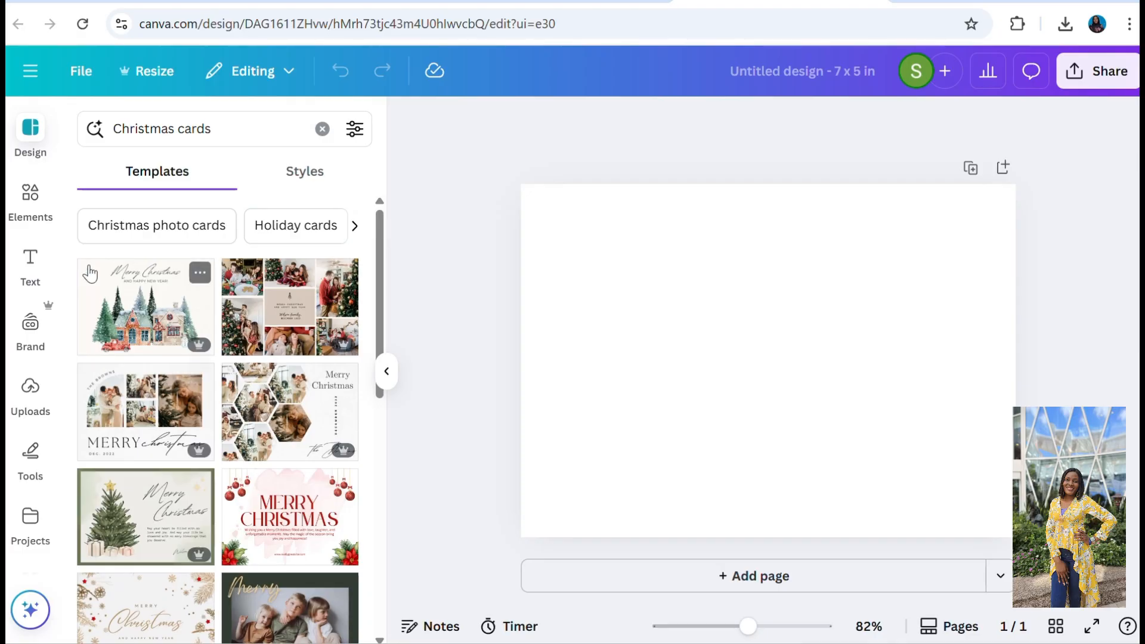
Search the graphic elements for "christmas card", look over the results and clear the search.
click(24, 207)
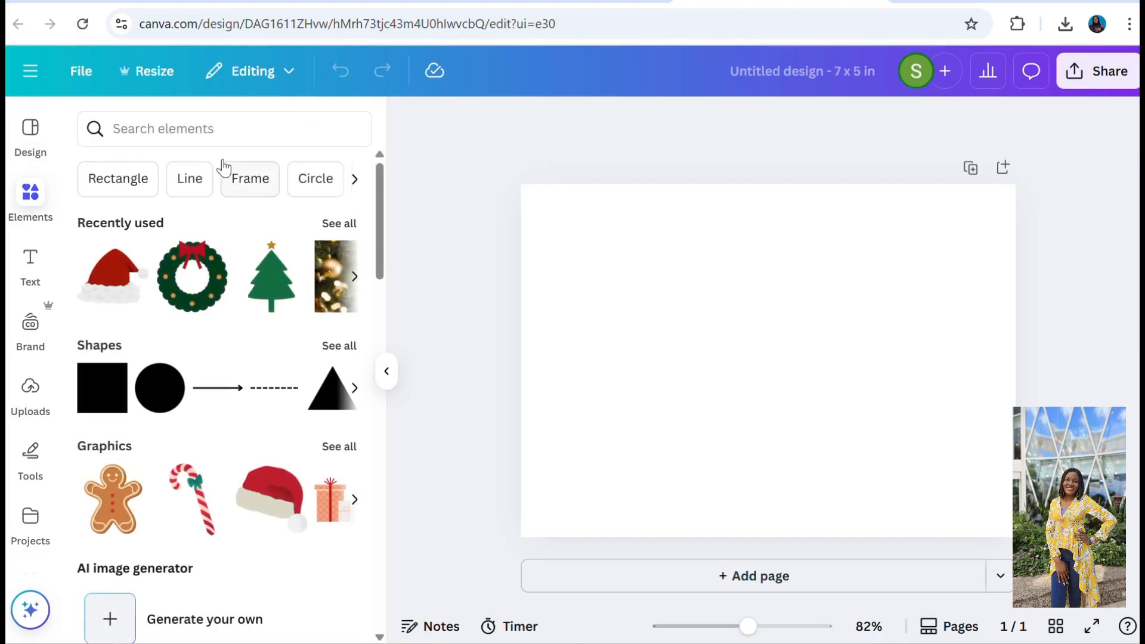
click(211, 130)
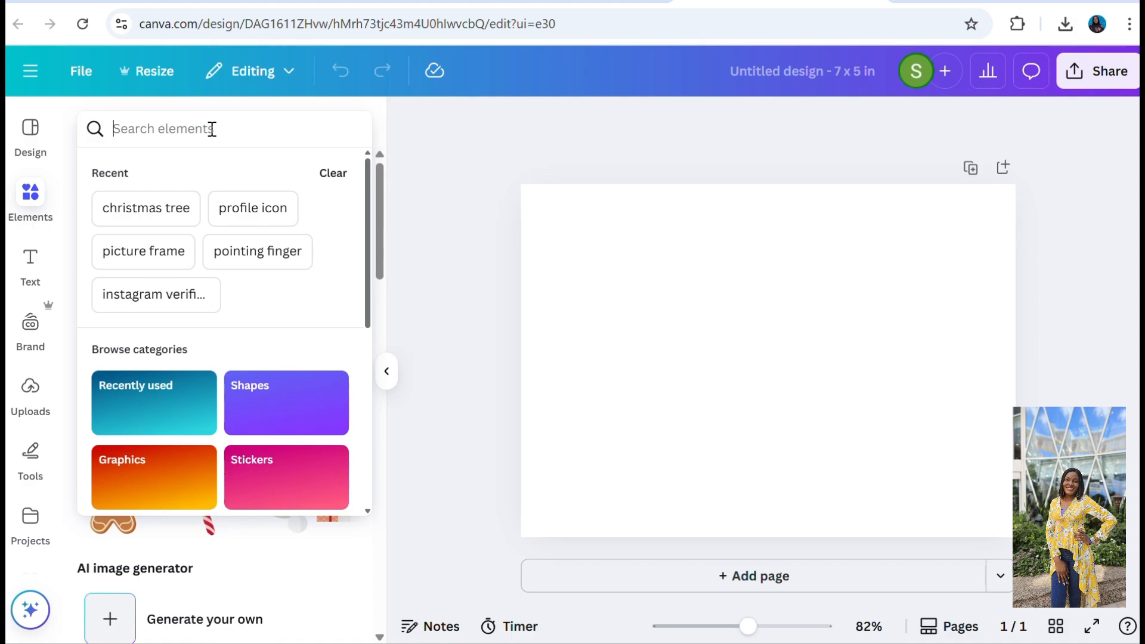
text(ch)
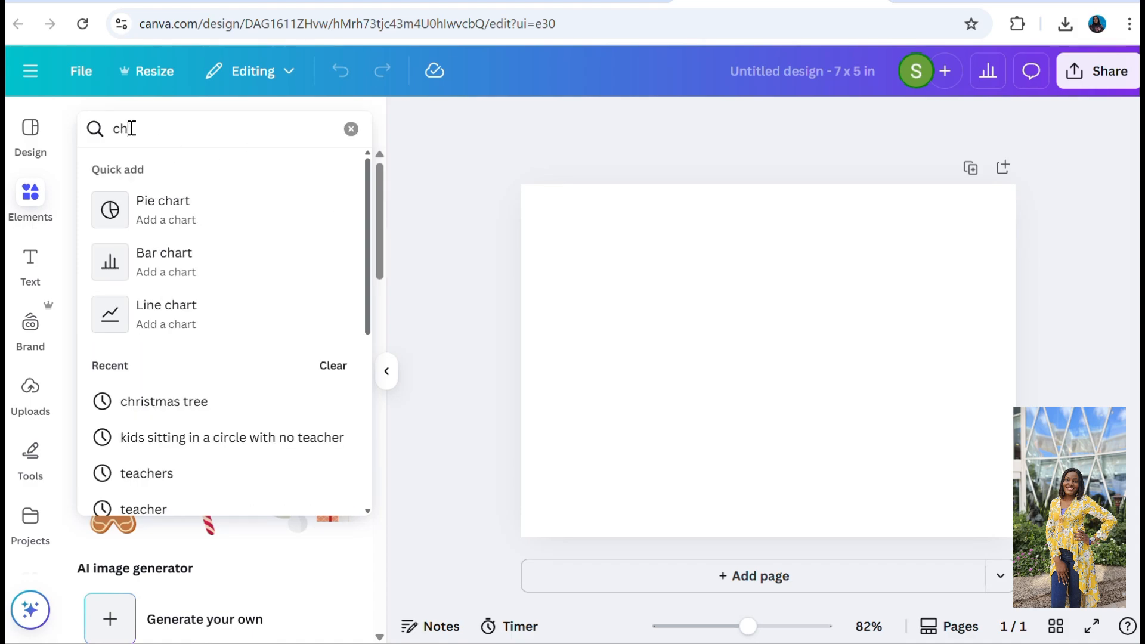
text(ris)
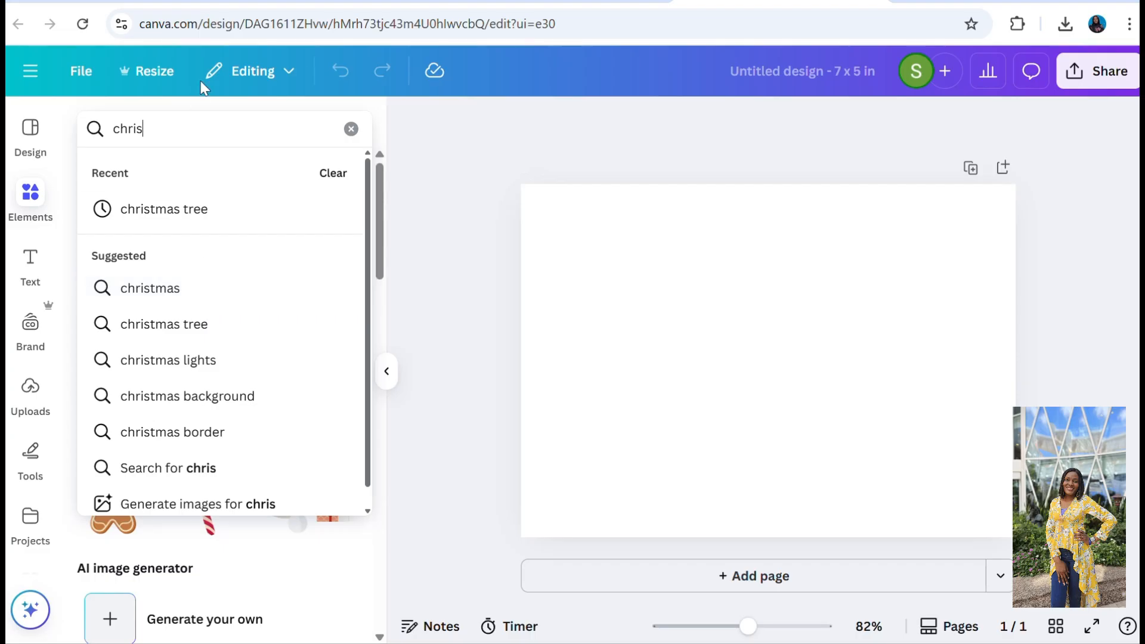
text(tmas card)
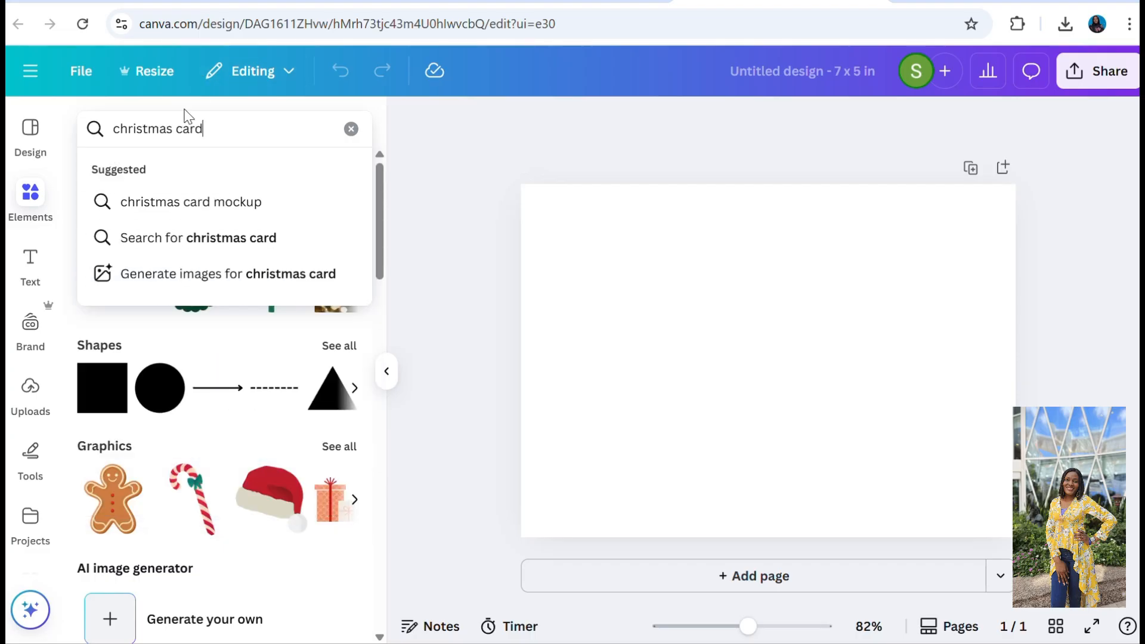
key(Return)
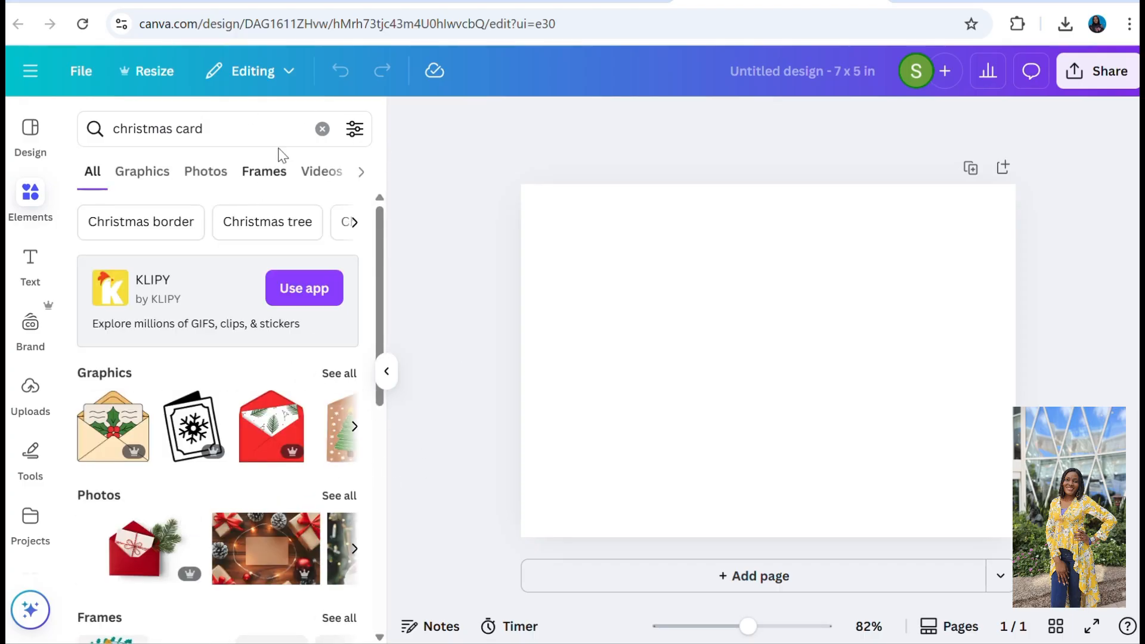
click(323, 130)
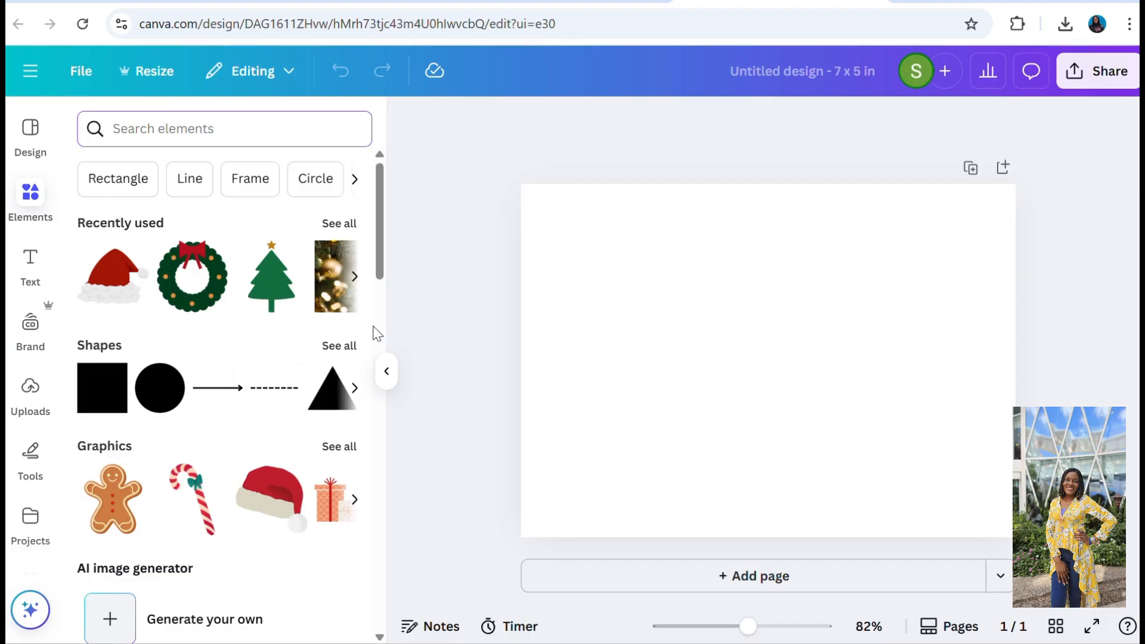
Add the recently used photo of the gold ornament to the card and set it as the page background.
click(355, 277)
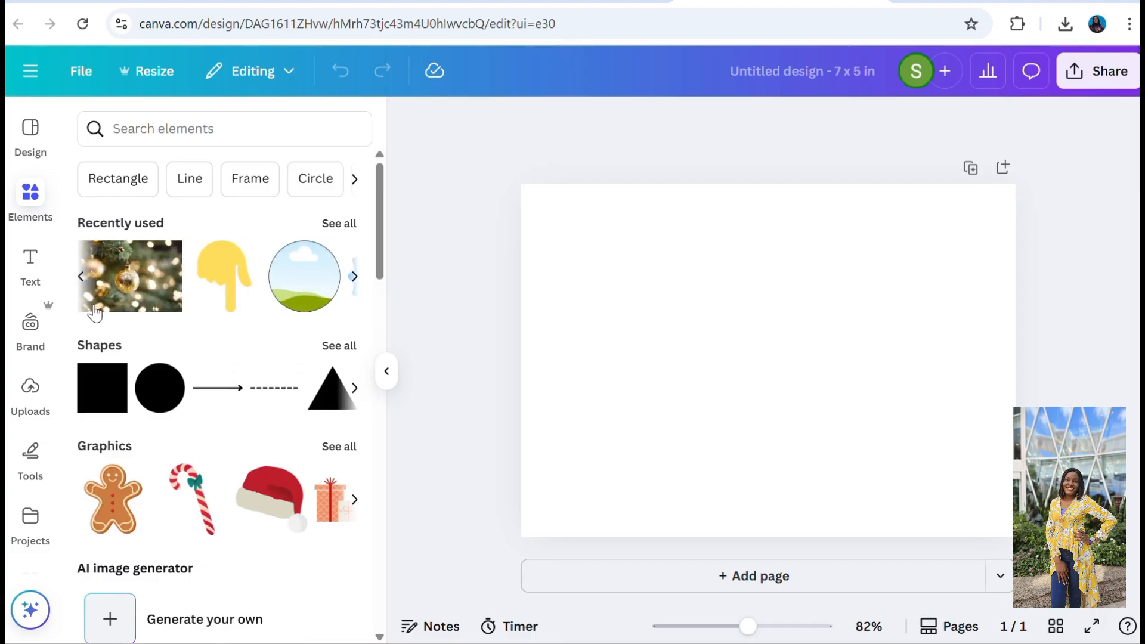
click(159, 268)
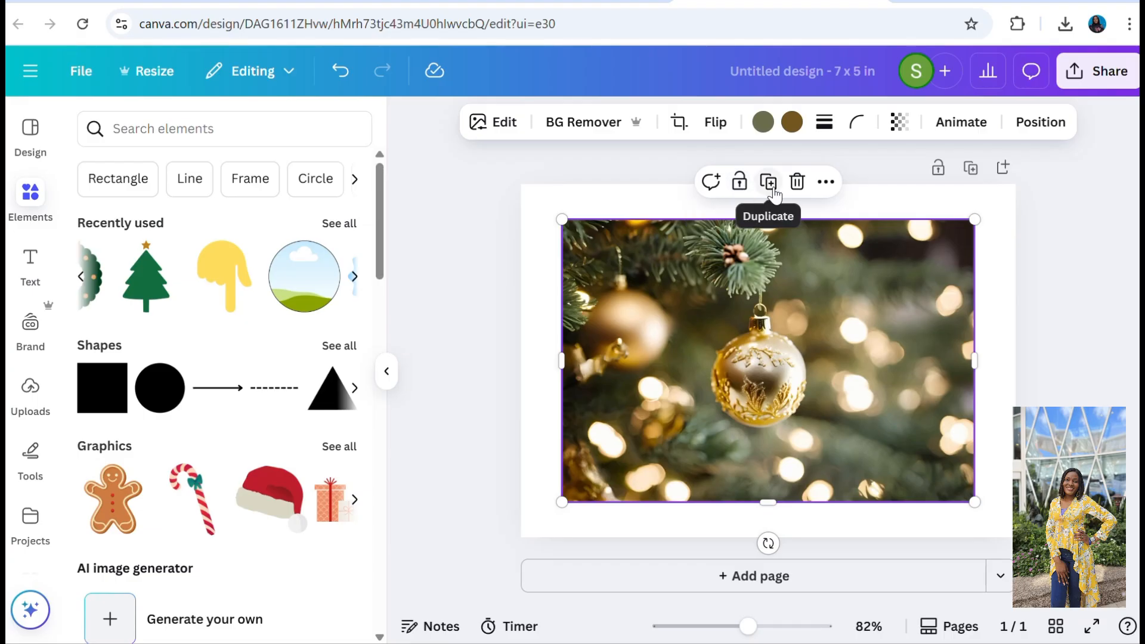
click(824, 193)
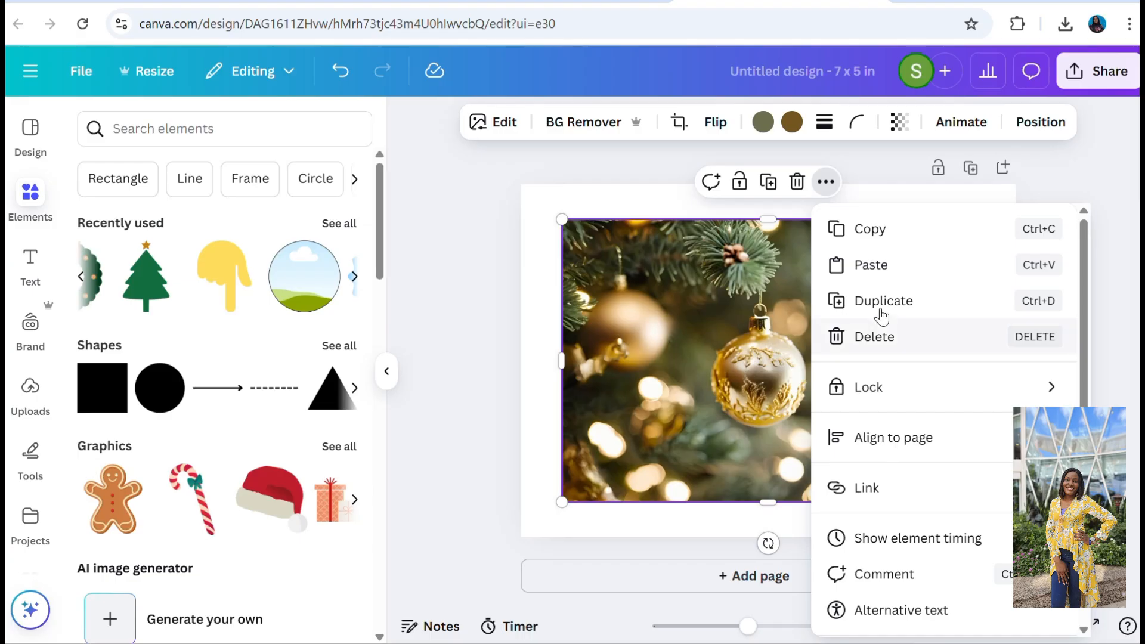
click(1084, 630)
scroll(1084, 630, down, 2)
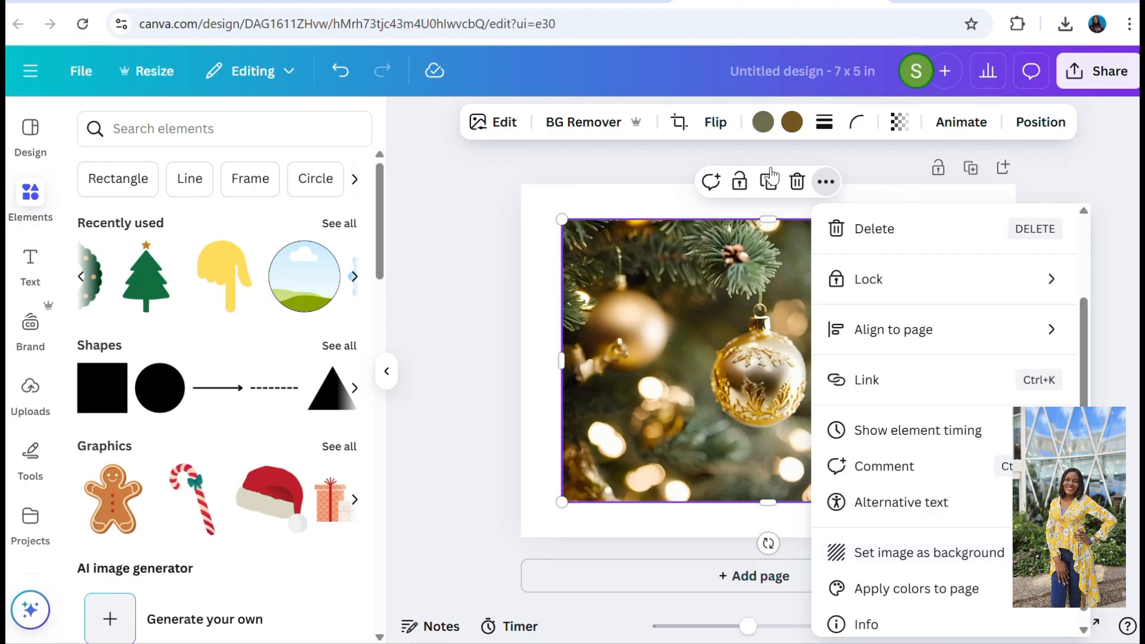
click(910, 551)
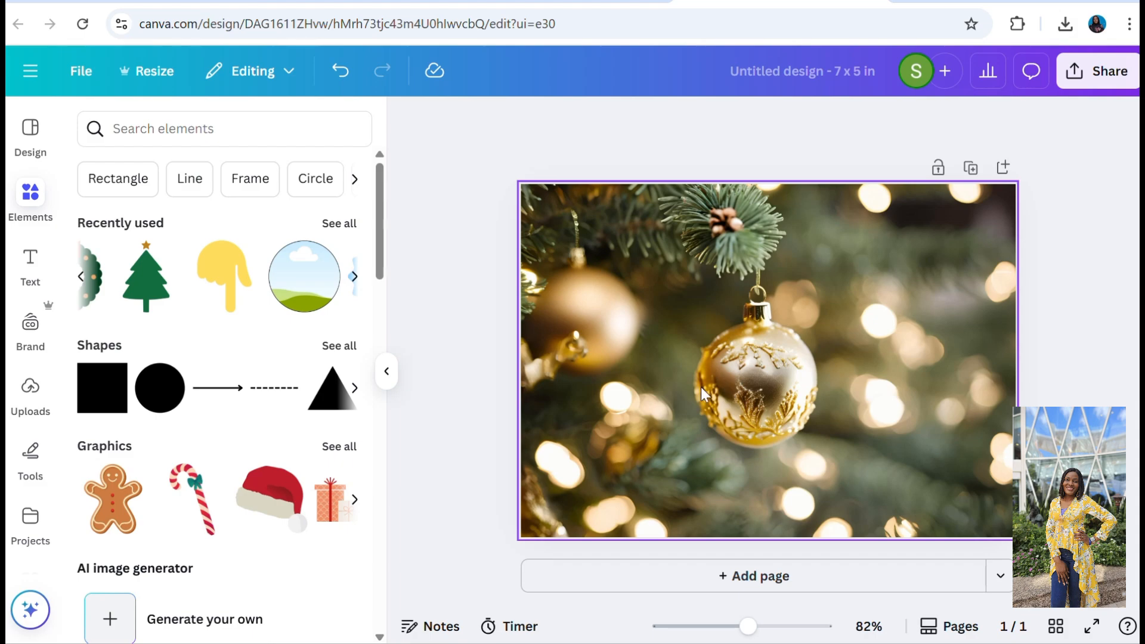
Add the green Christmas tree graphic to the card, then tilt it and shrink it to a small decoration.
click(133, 294)
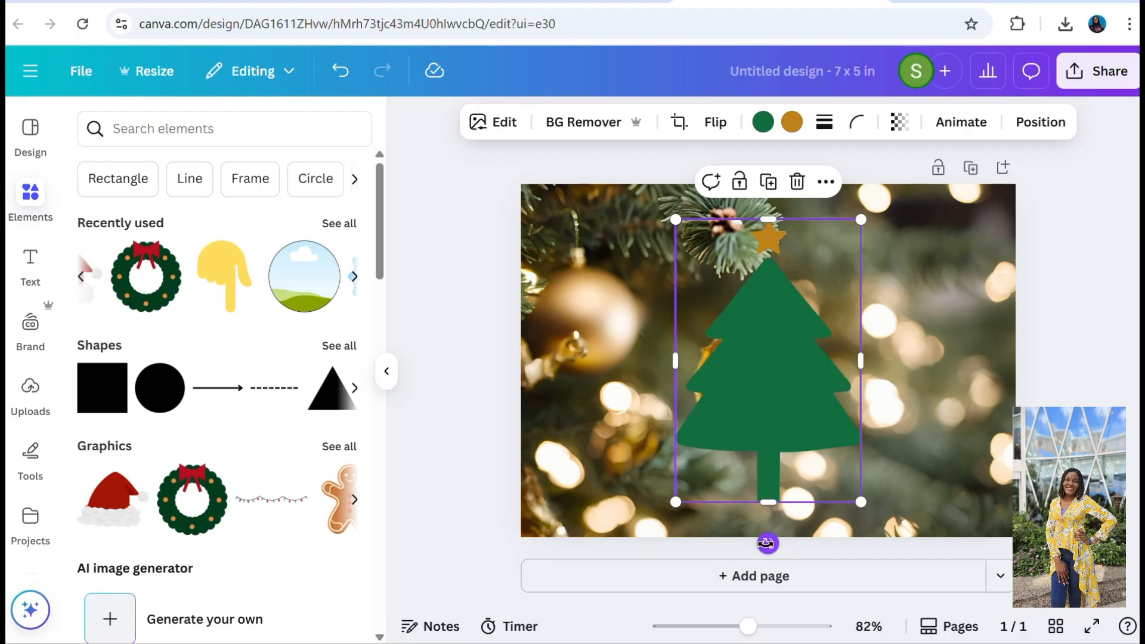
drag(768, 544, 901, 462)
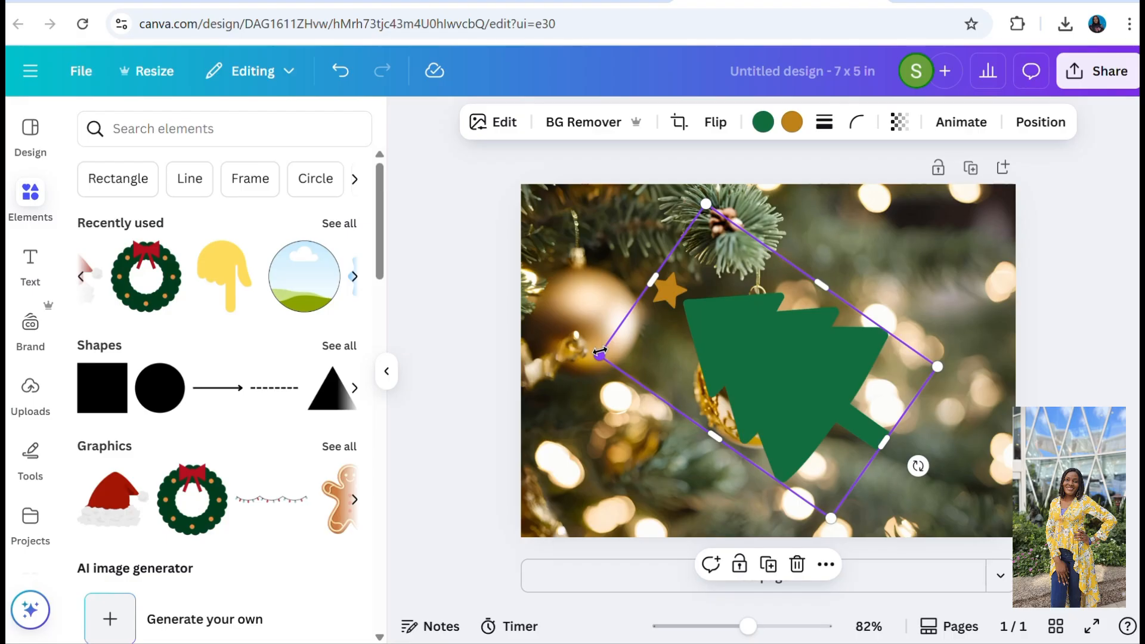
right_click(754, 404)
click(595, 352)
drag(601, 355, 872, 401)
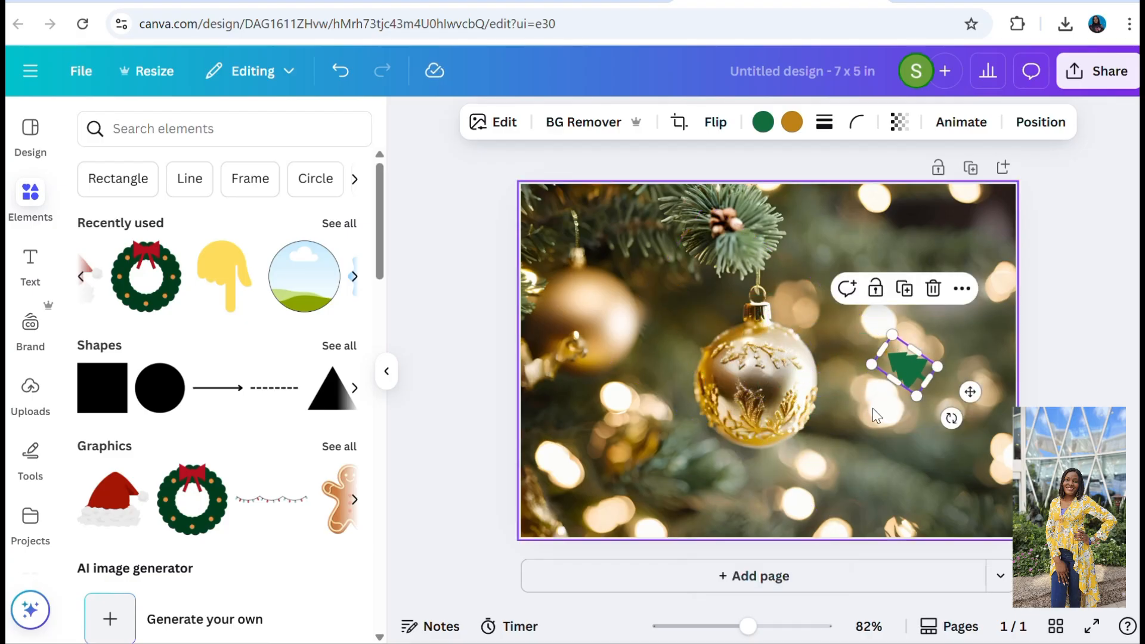
Move the small tree graphic to the card's upper right area and delete it.
right_click(906, 359)
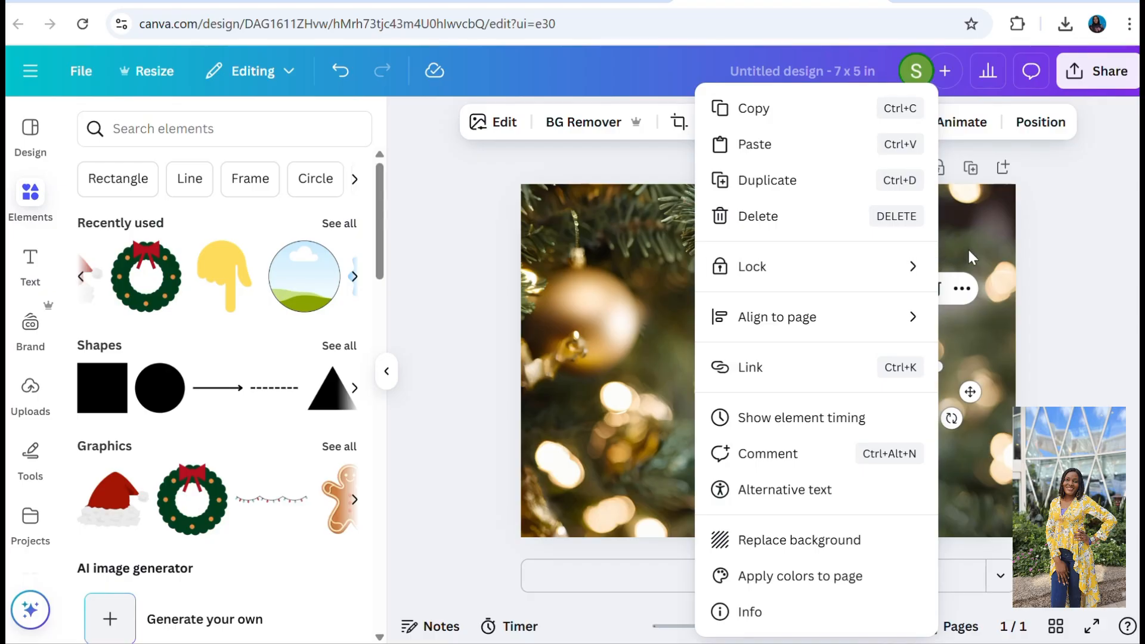
click(965, 252)
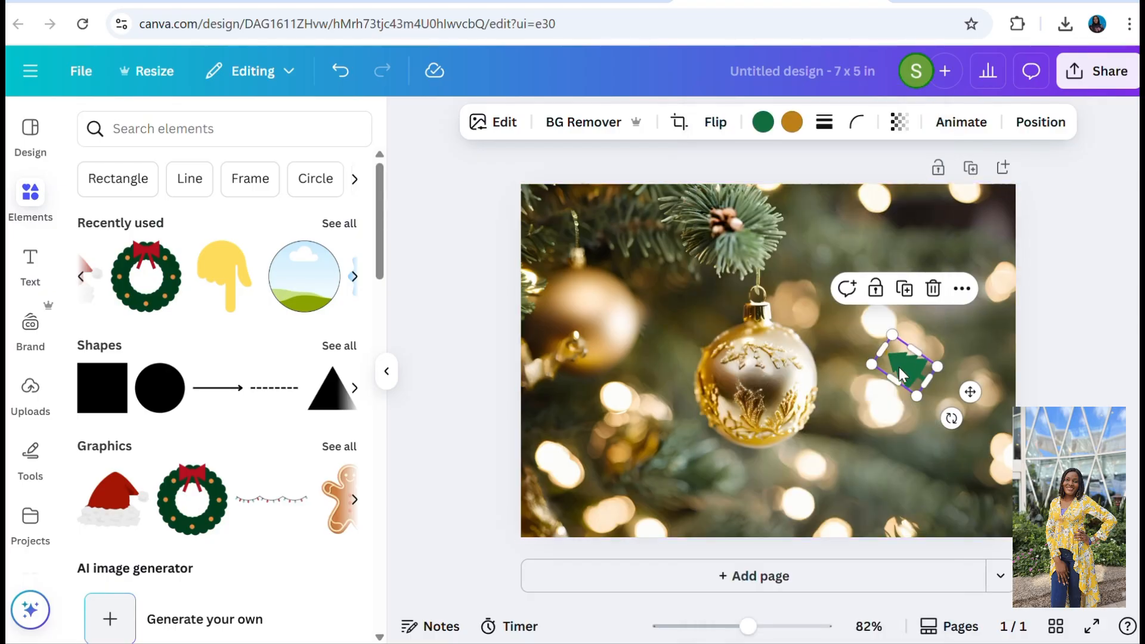
drag(901, 368, 944, 261)
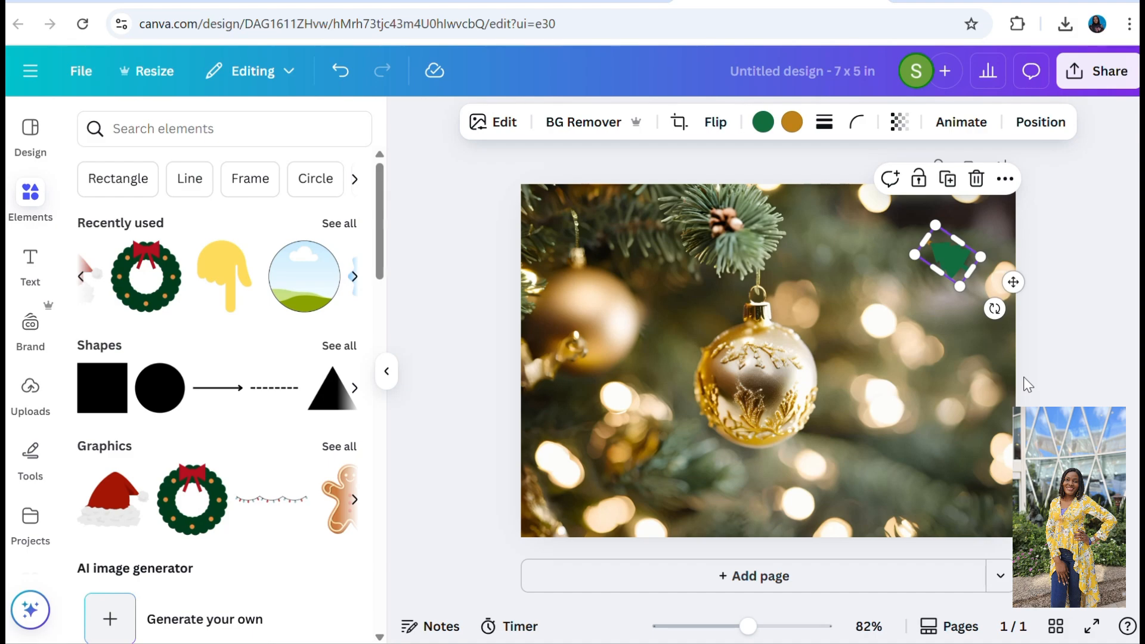
key(Delete)
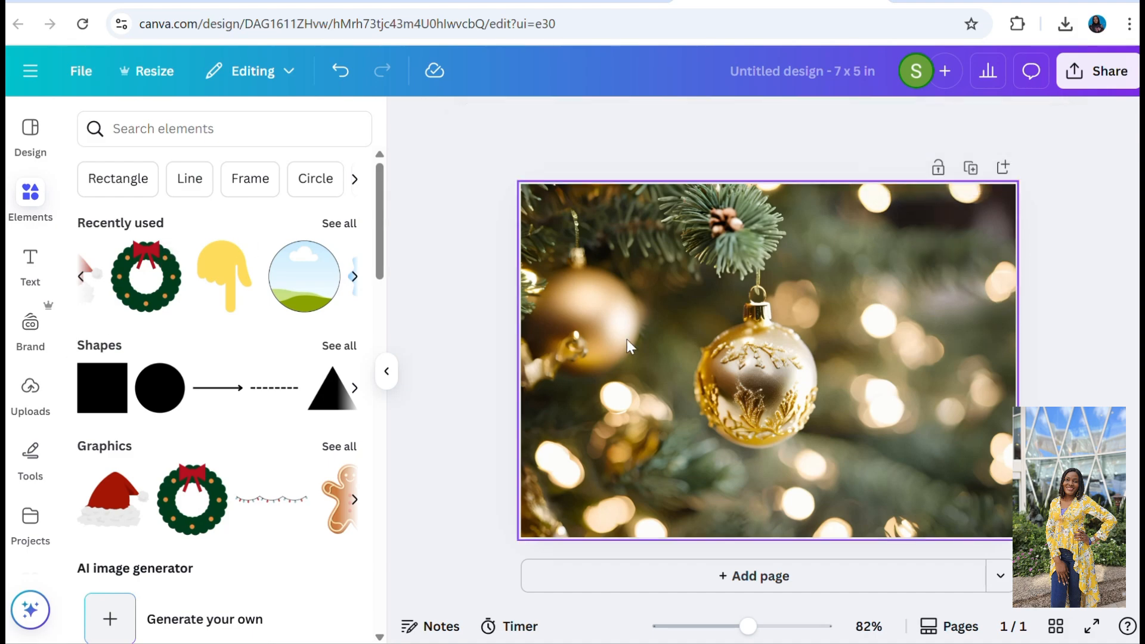
Add a heading to the card with the text "Merry Christmas".
click(31, 263)
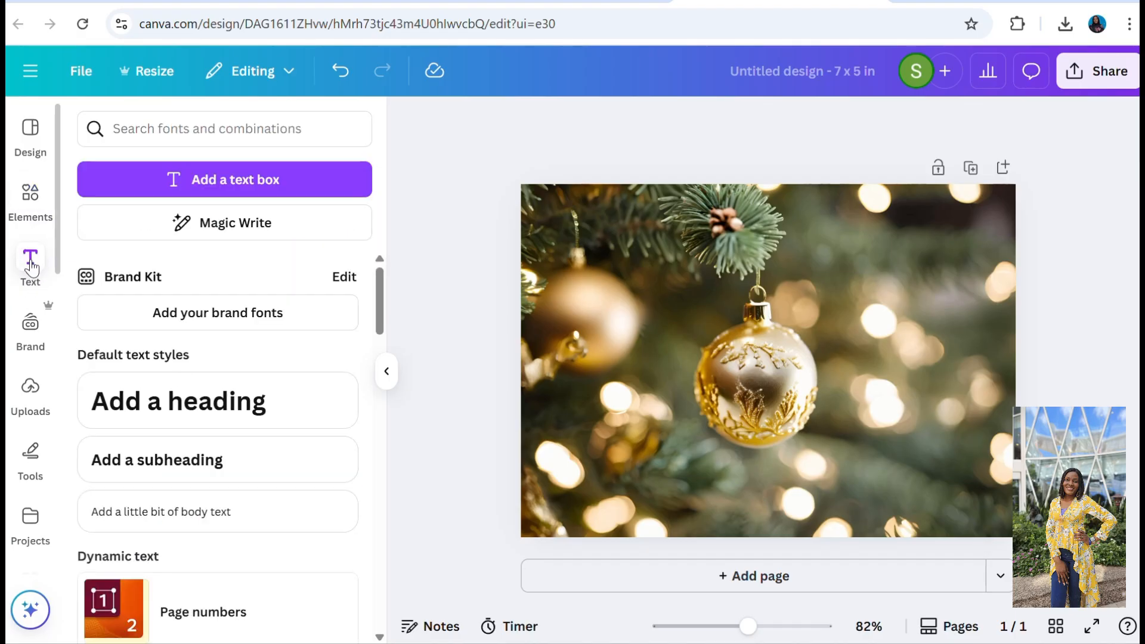
click(200, 397)
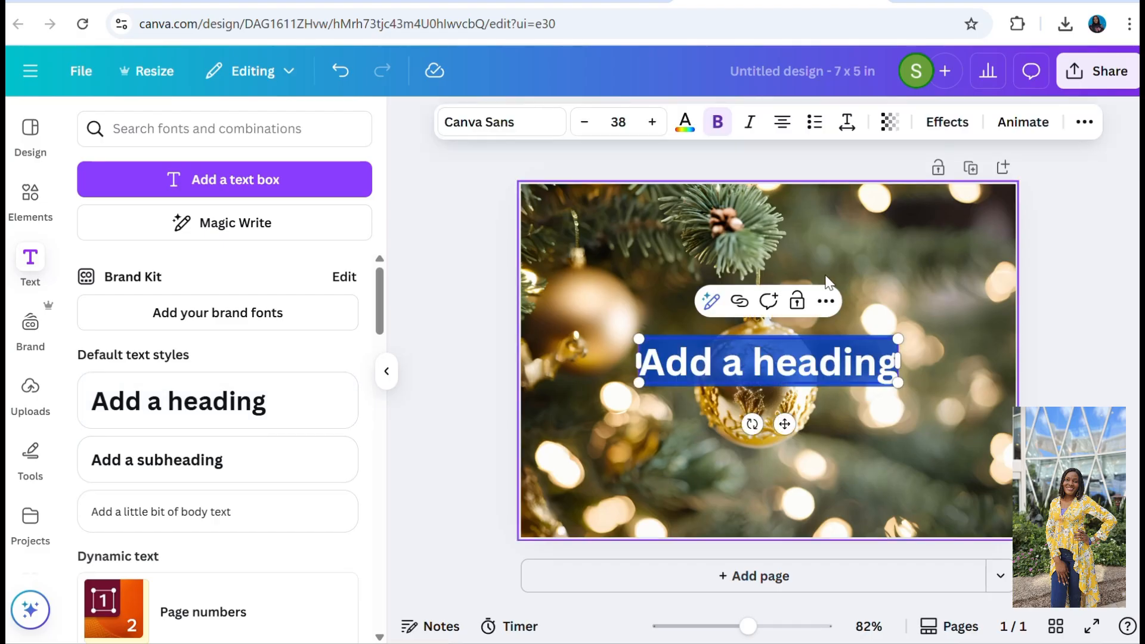
text(Merr)
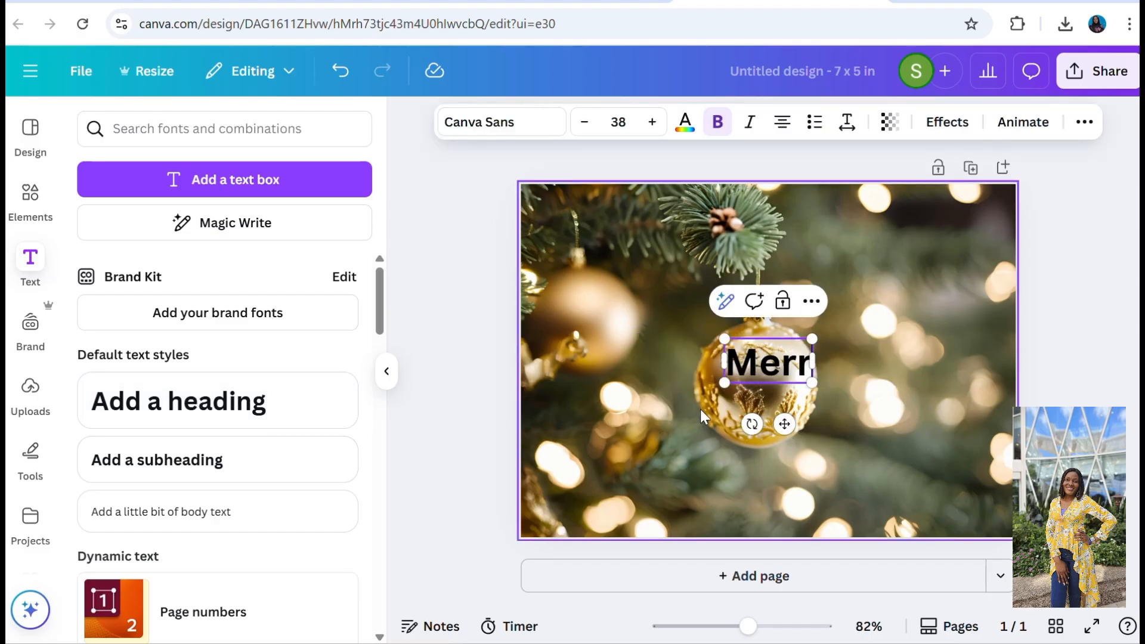
text(y Chr)
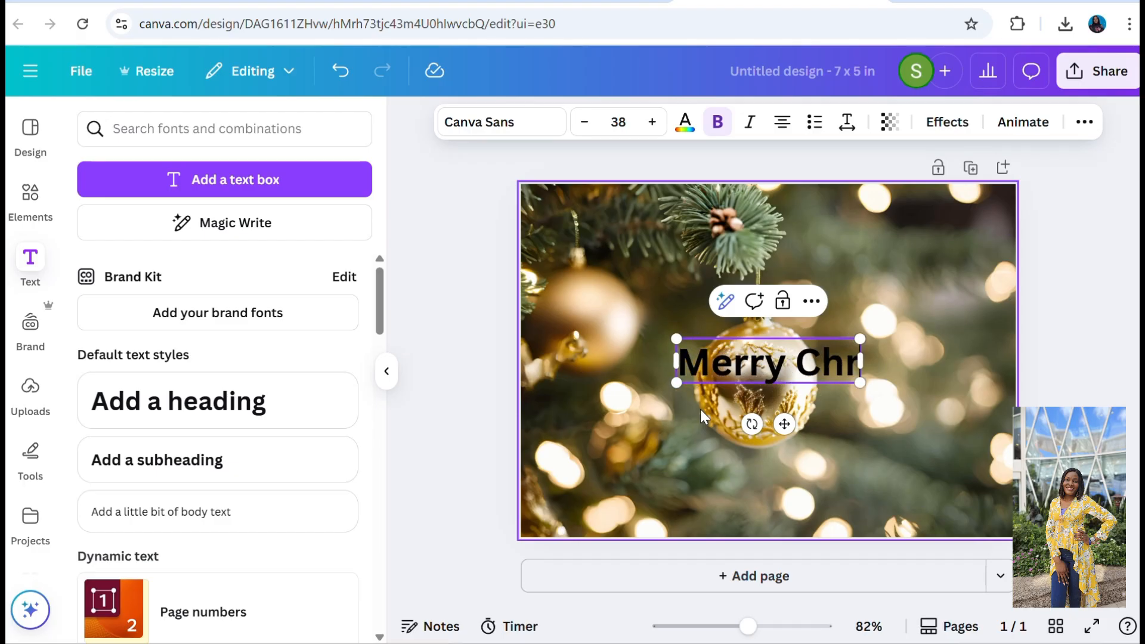
text(ist)
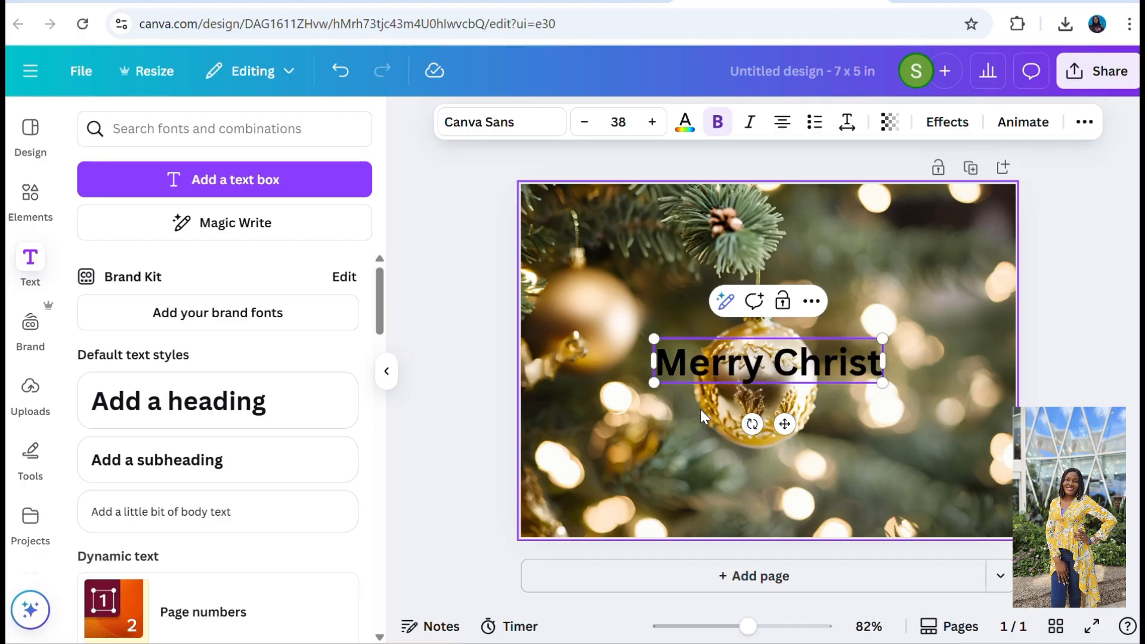
text(mas)
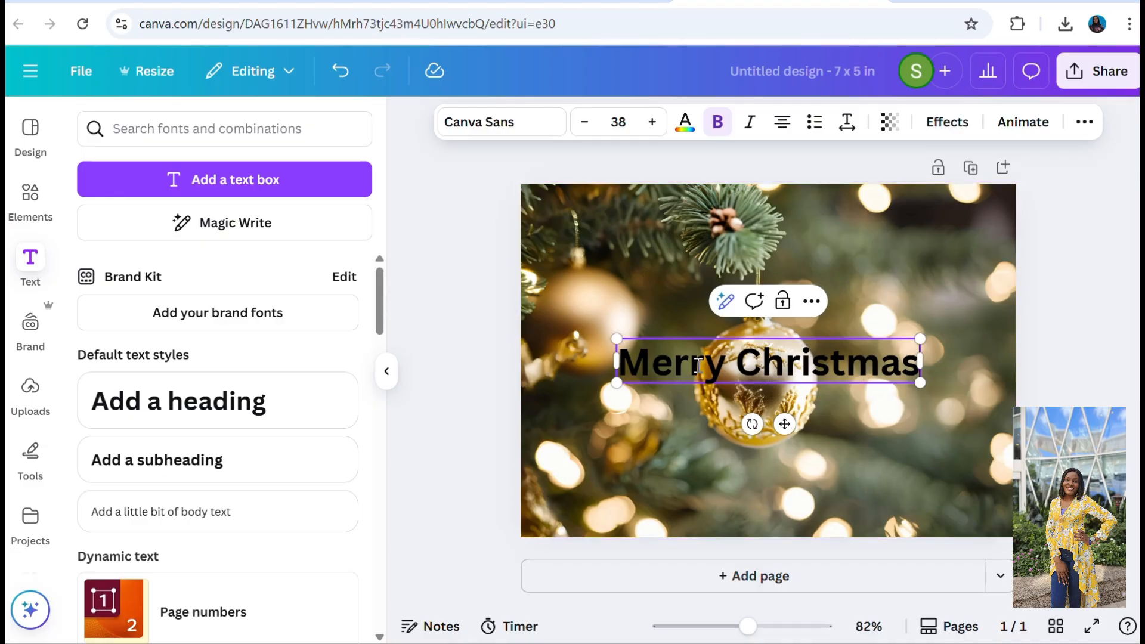
Move the "Merry Christmas" heading down to the lower part of the card, below the gold ornament.
click(911, 407)
click(868, 366)
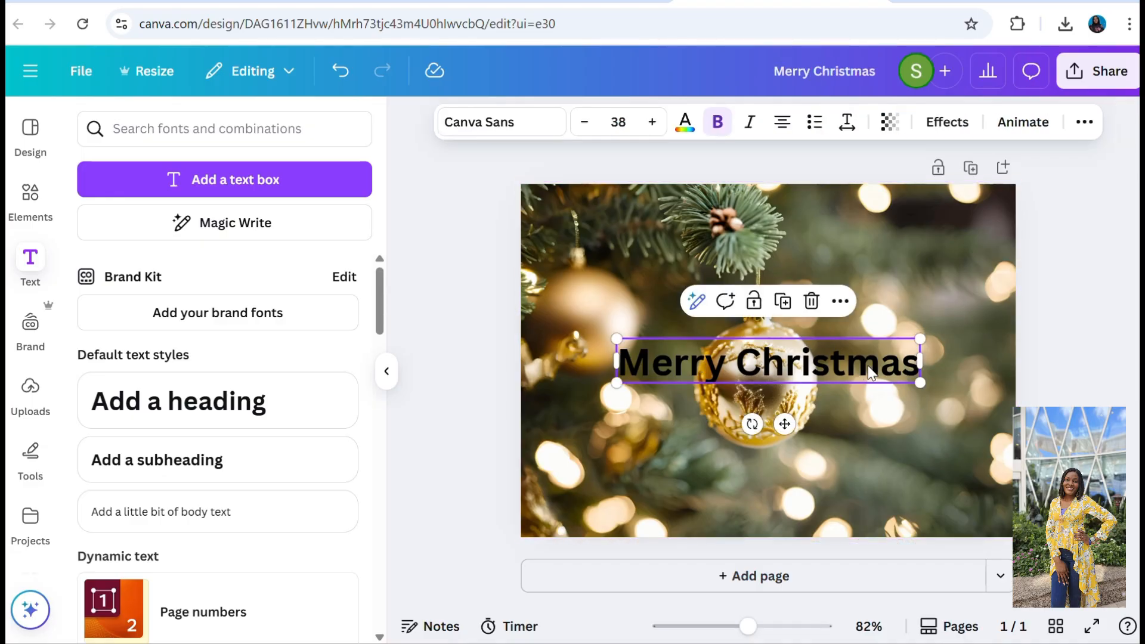
drag(868, 366, 860, 470)
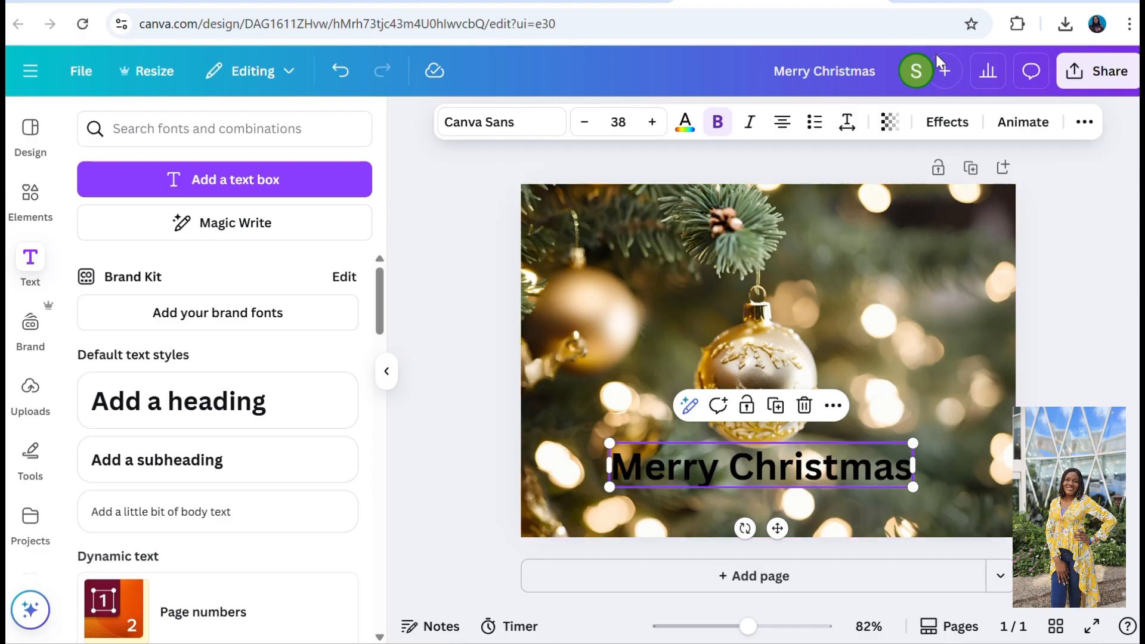
Try the Shadow and Lift text effects on the heading and return its style to None.
click(958, 123)
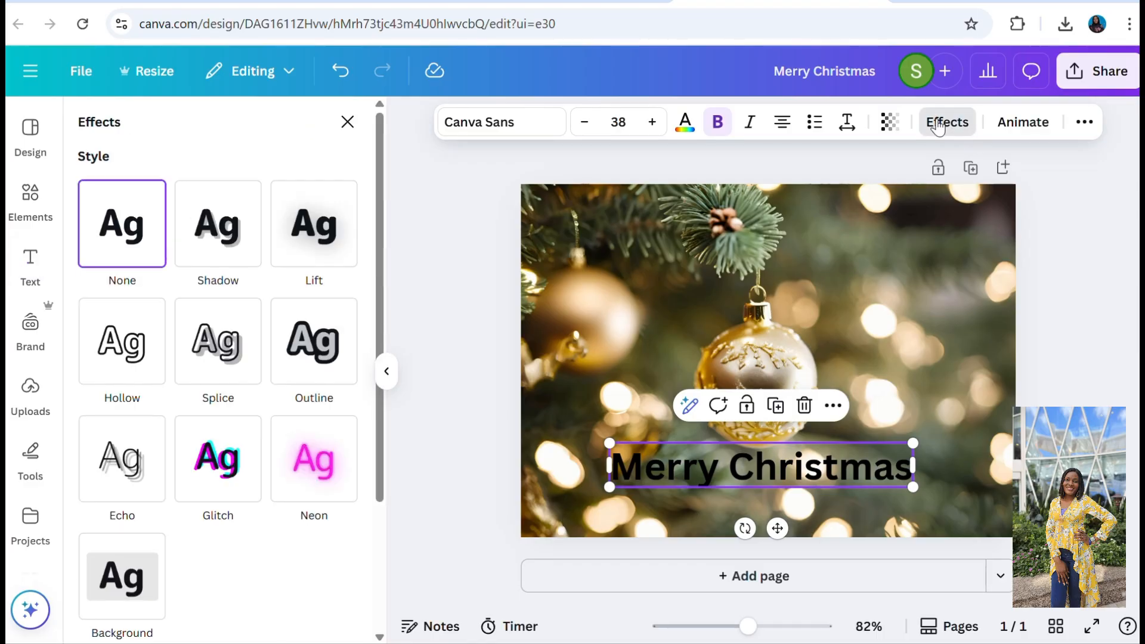
click(230, 242)
click(311, 243)
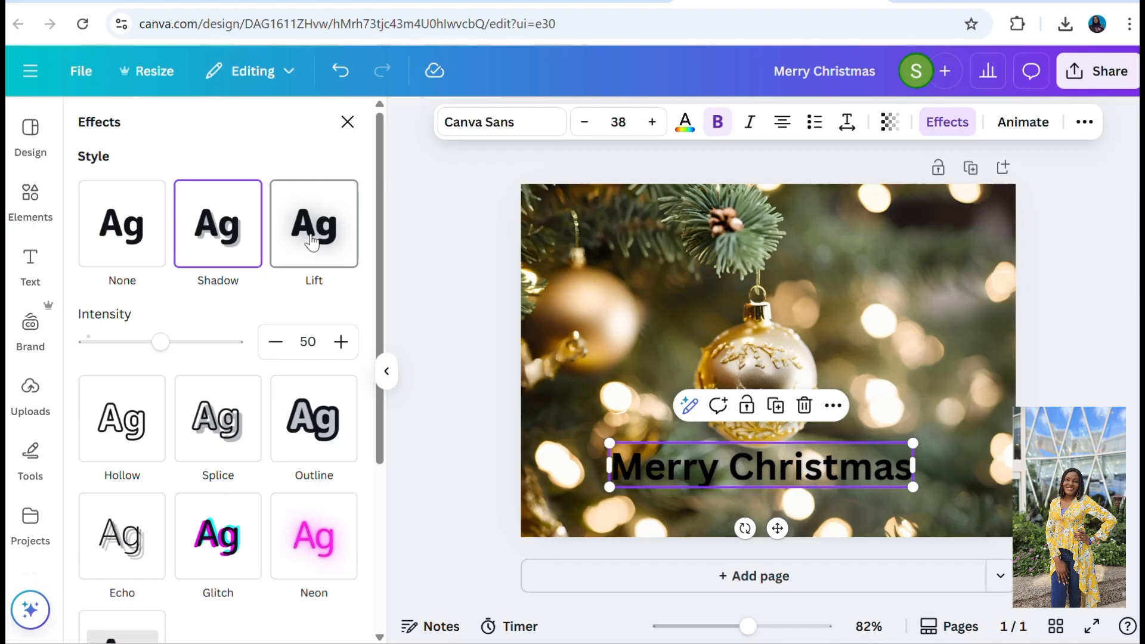
click(120, 228)
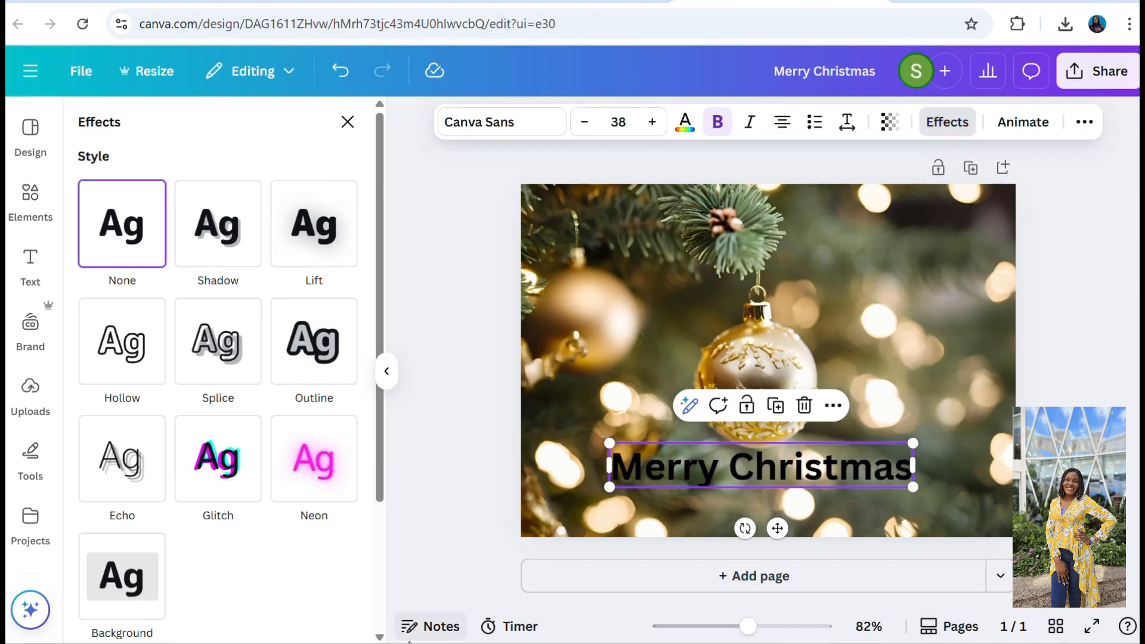
Apply the Curve shape to the "Merry Christmas" heading so that it arches over the gold ornament.
click(380, 637)
click(379, 638)
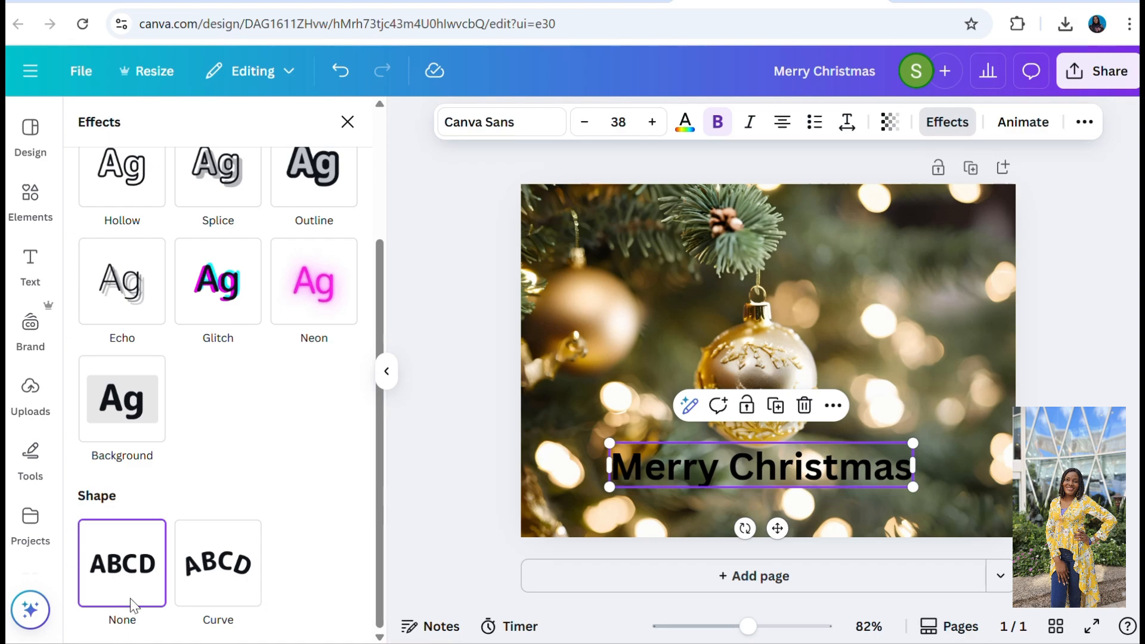
click(218, 569)
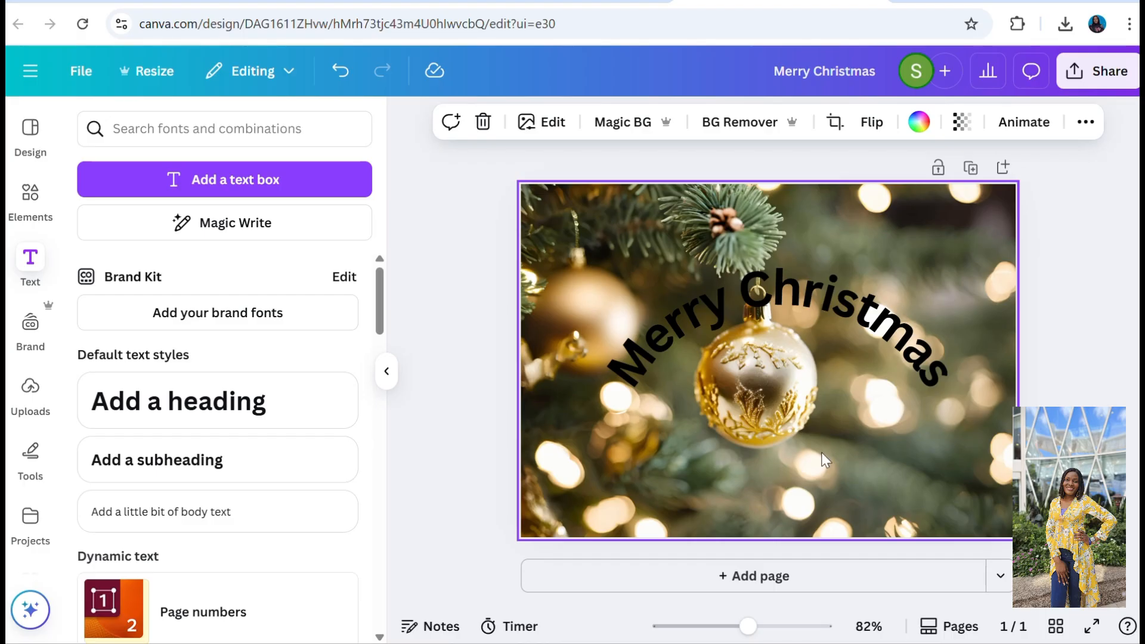
Set the Curve value of the "Merry Christmas" heading to -48 so that it bends downward.
click(851, 353)
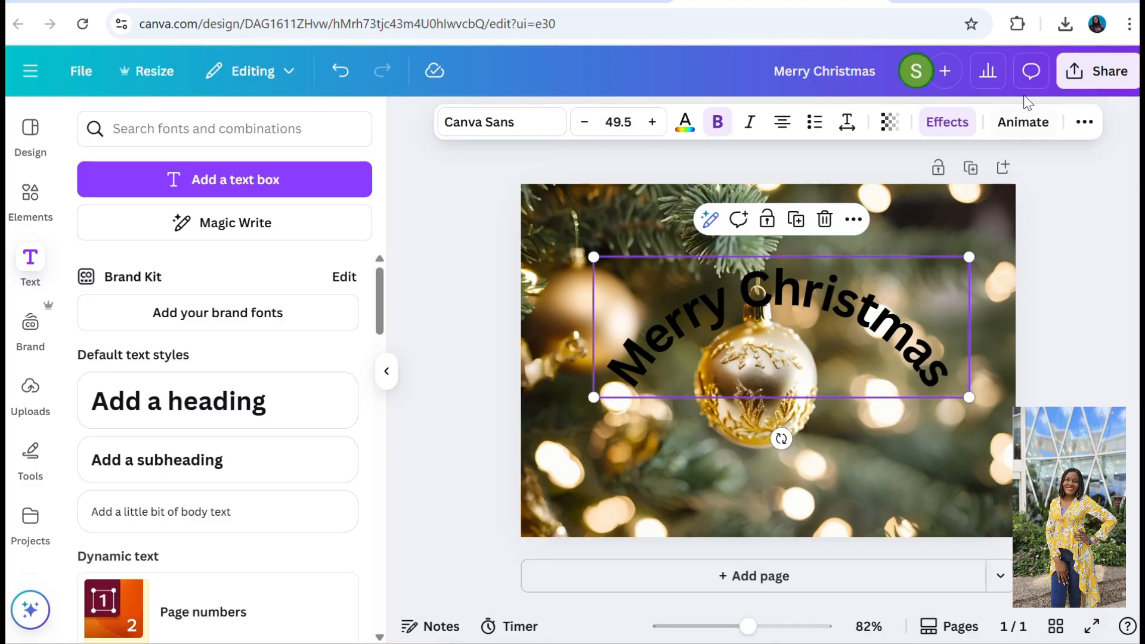
click(934, 136)
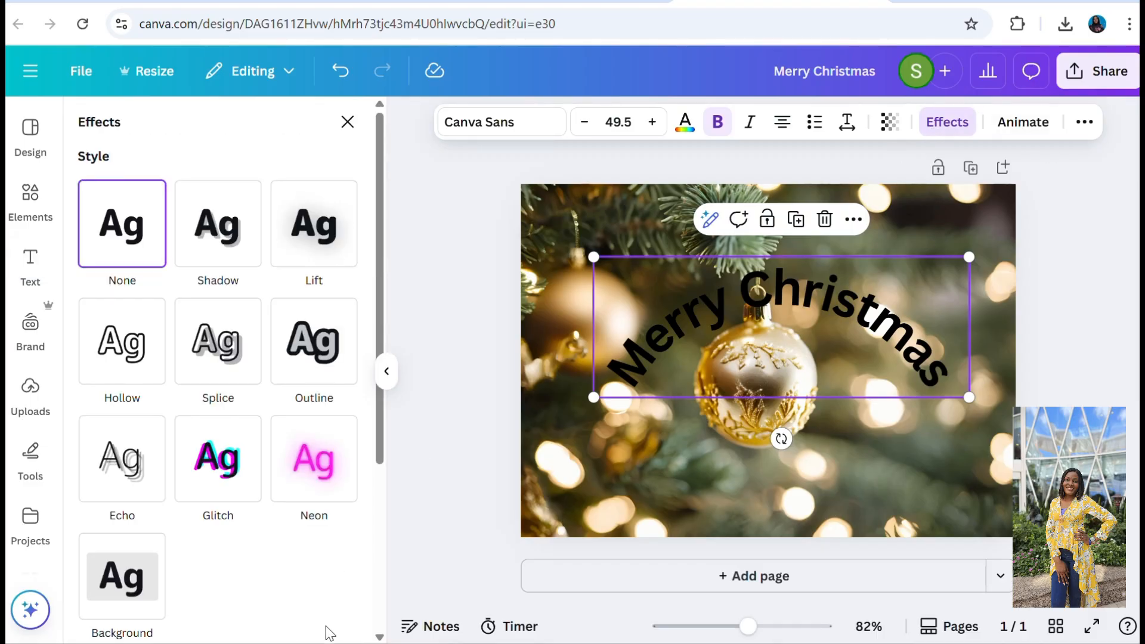
scroll(218, 370, down, 4)
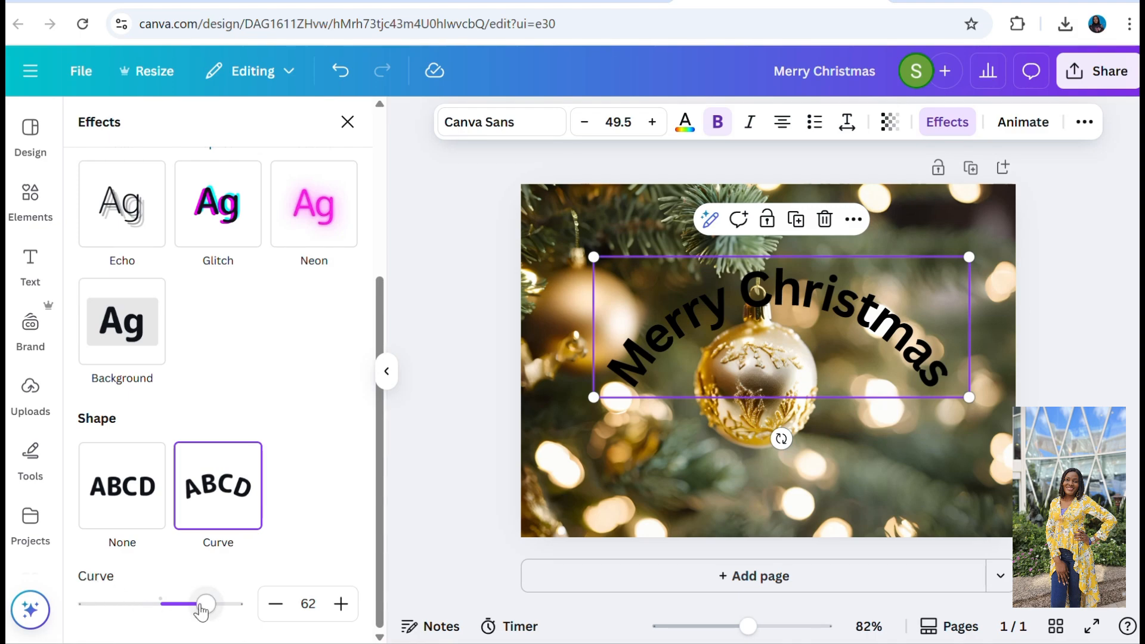
drag(202, 609, 125, 605)
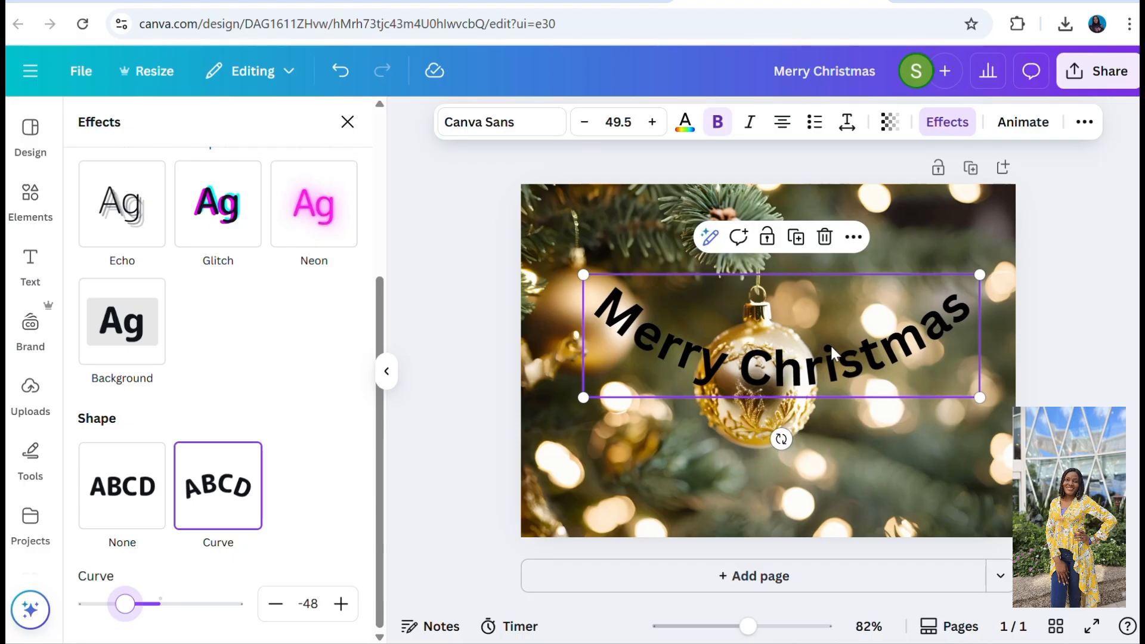
Move the curved "Merry Christmas" heading down so that it wraps beneath the gold ornament.
drag(833, 353, 828, 449)
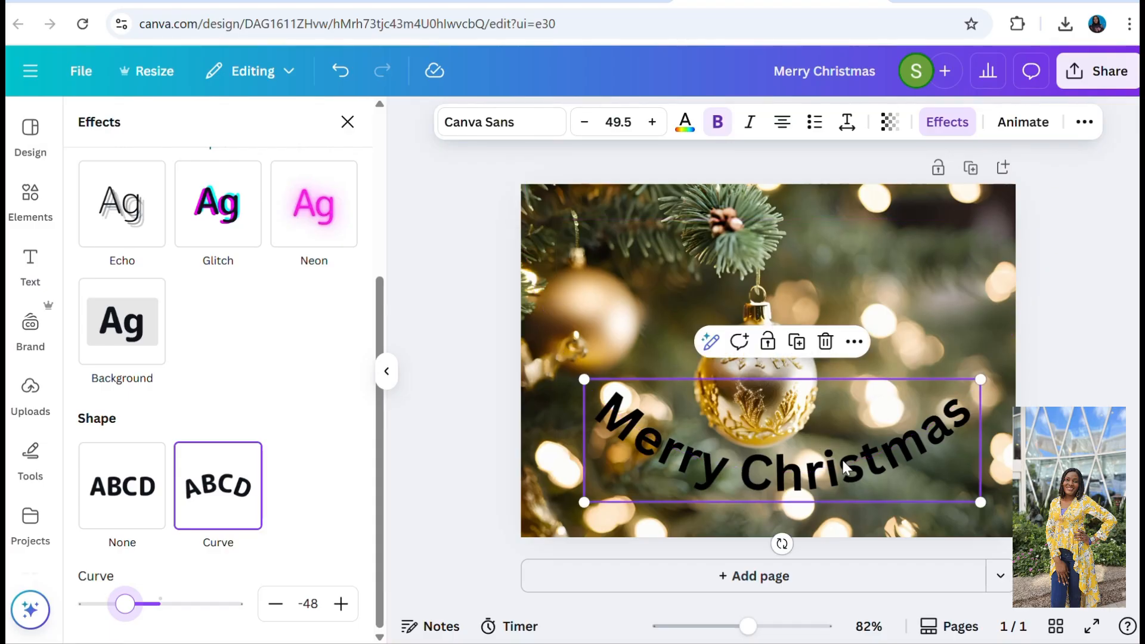
click(843, 457)
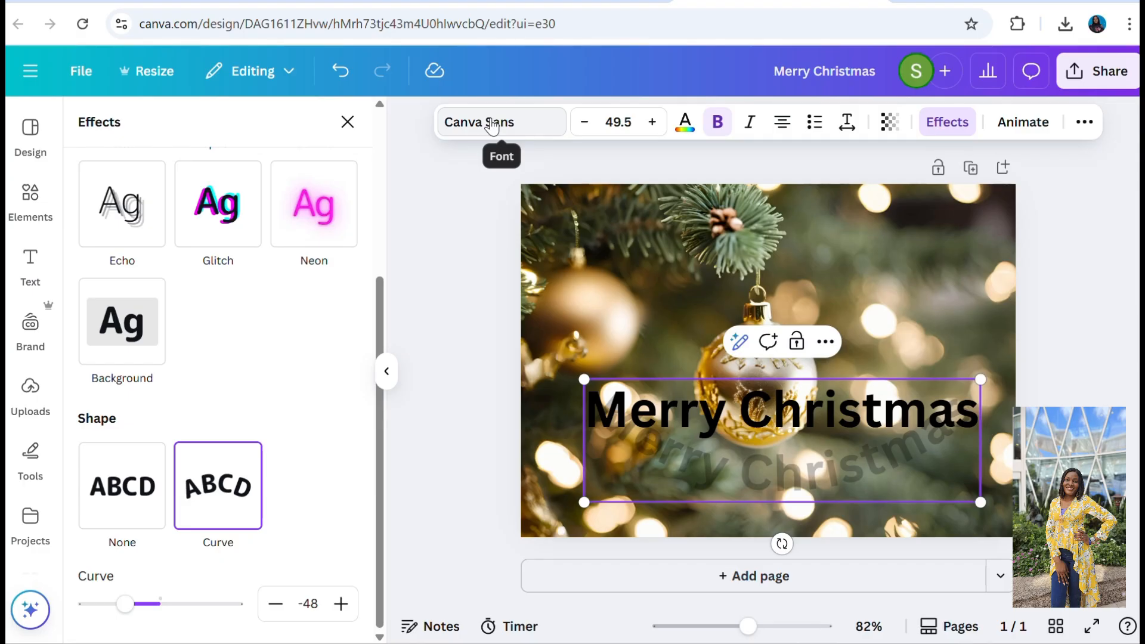
click(1078, 346)
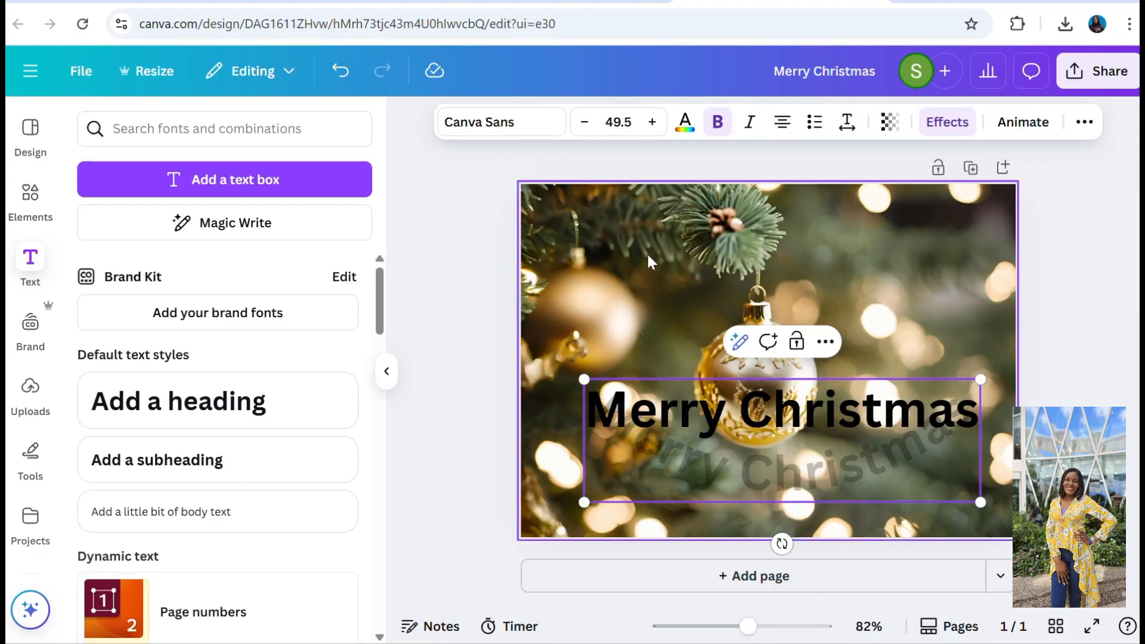
click(549, 226)
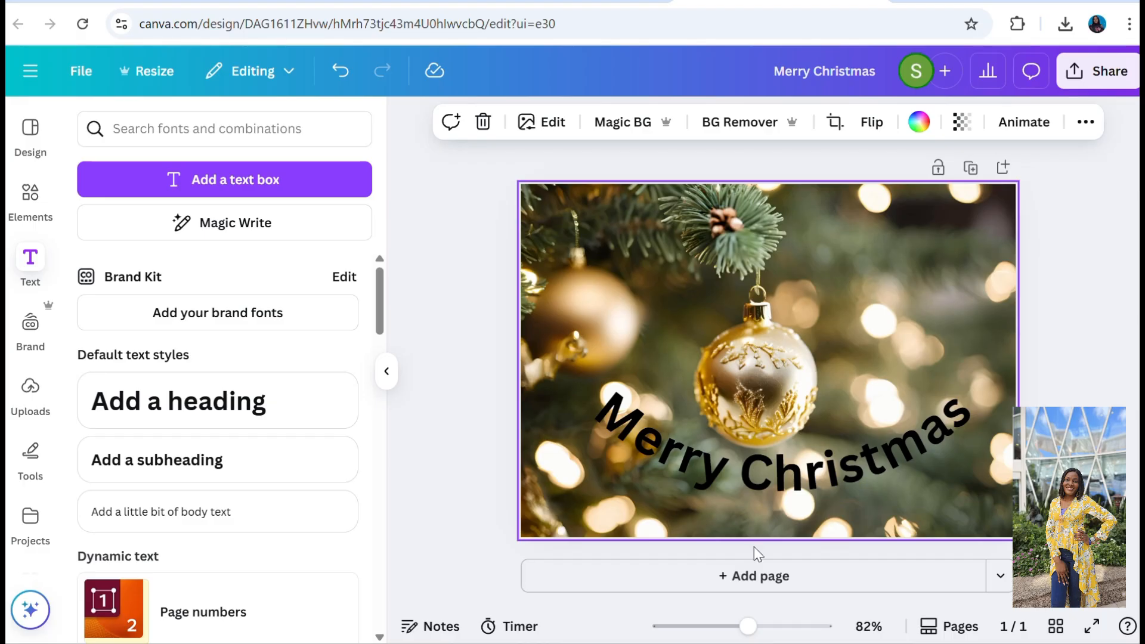
Add a blank second page to the card and copy the "Warm and Professional" message from the ChatGPT conversation.
click(763, 584)
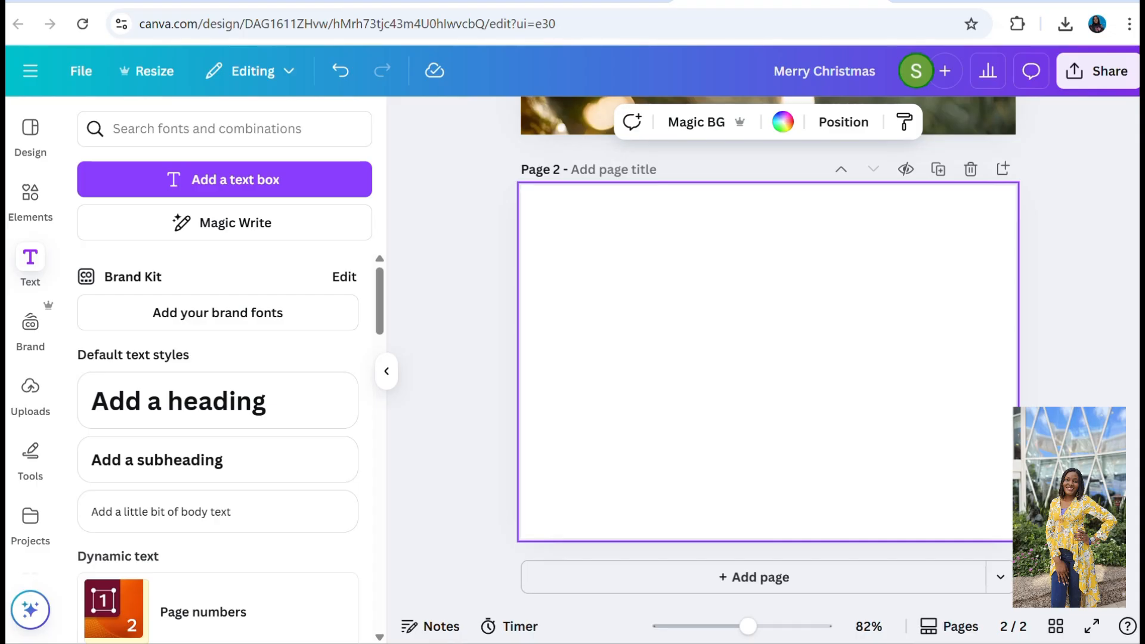
click(334, 2)
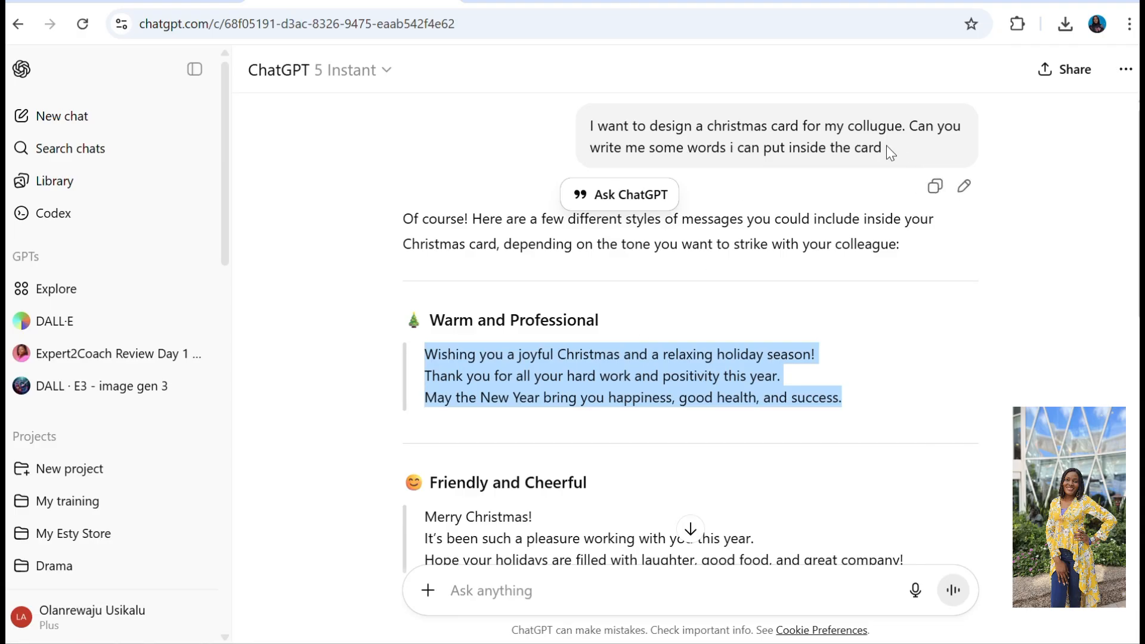
drag(886, 146, 579, 134)
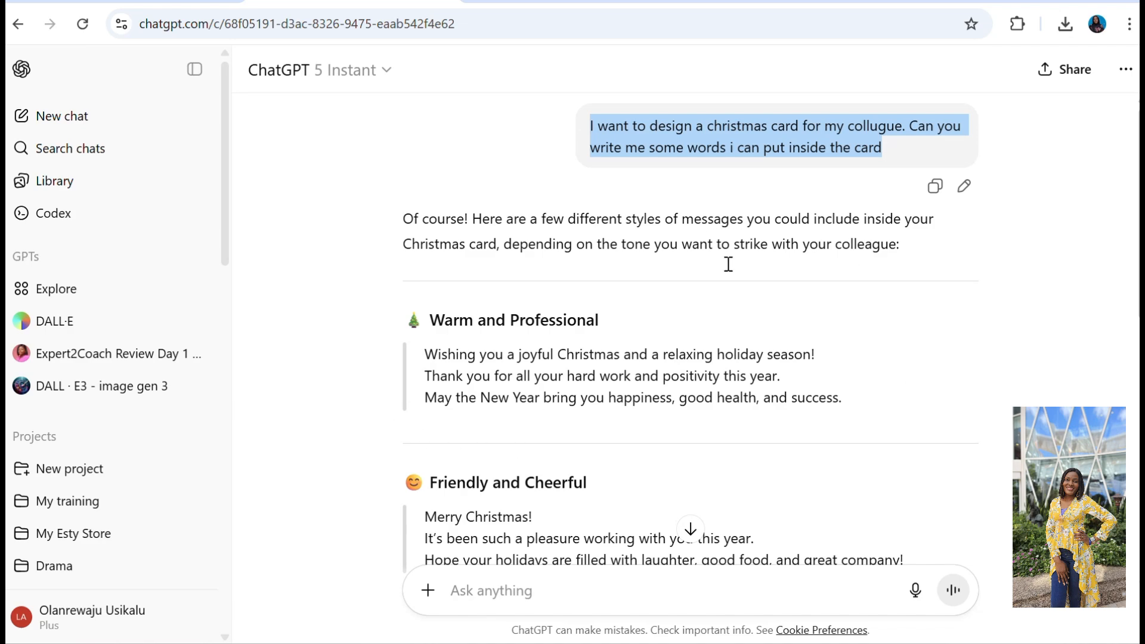
scroll(691, 328, down, 8)
scroll(690, 328, up, 7)
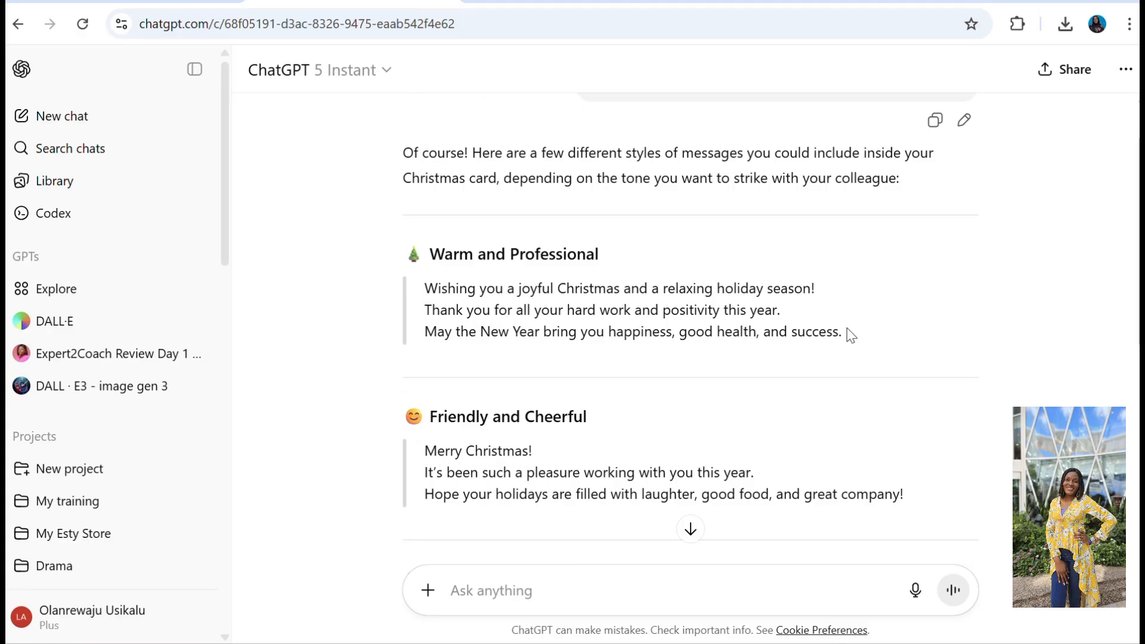
drag(843, 337, 422, 294)
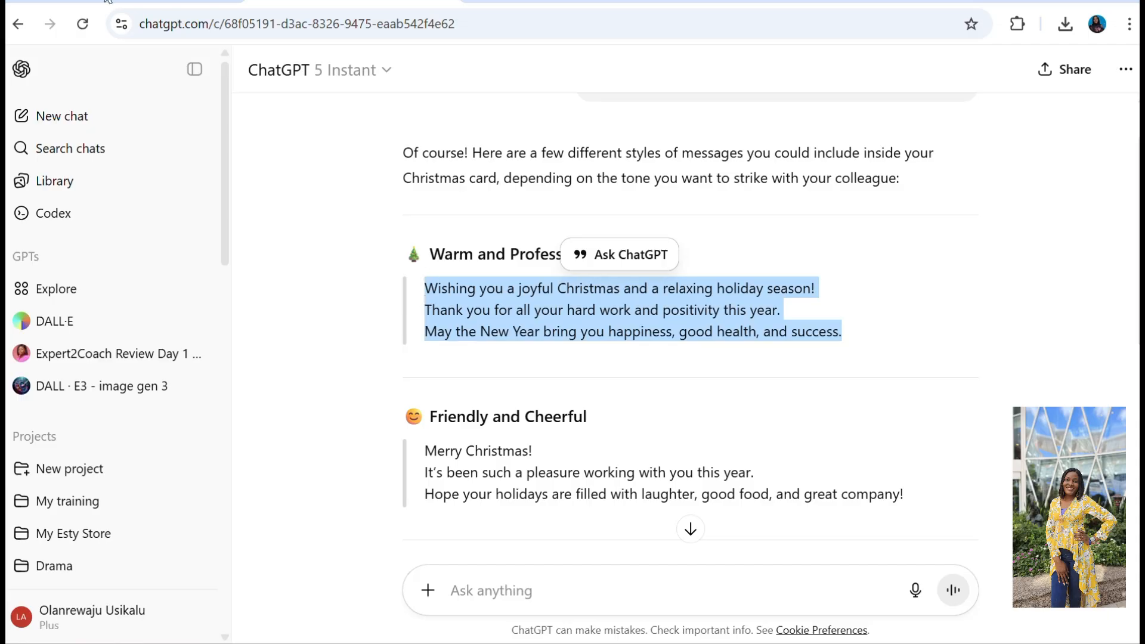
Return to the Canva card and add a heading on page 2 containing the copied Christmas message.
click(745, 3)
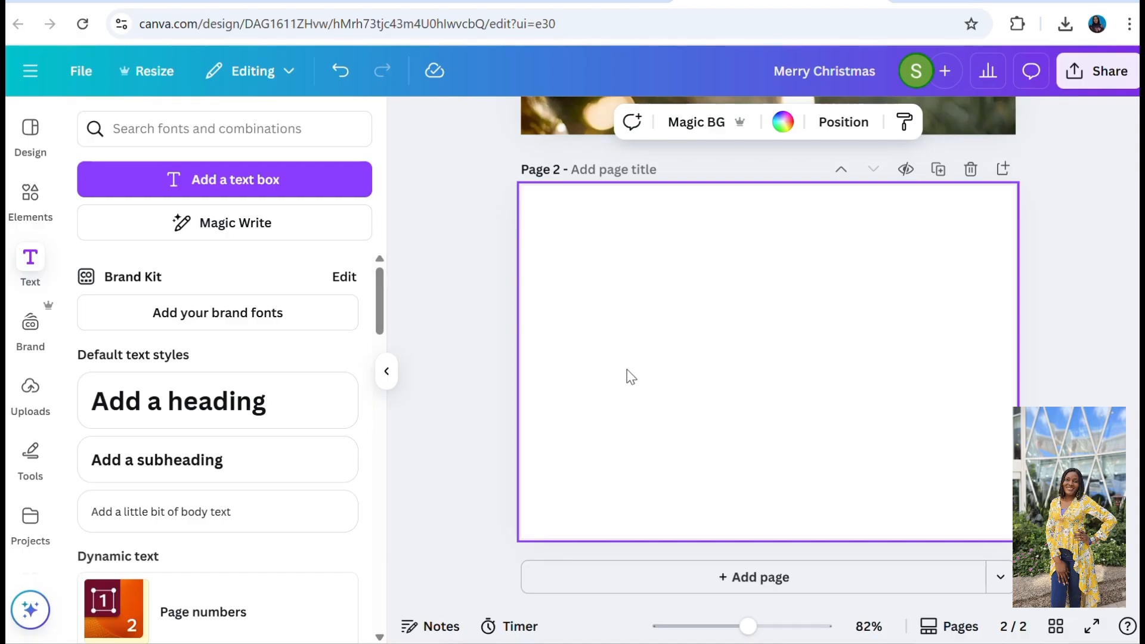
click(30, 262)
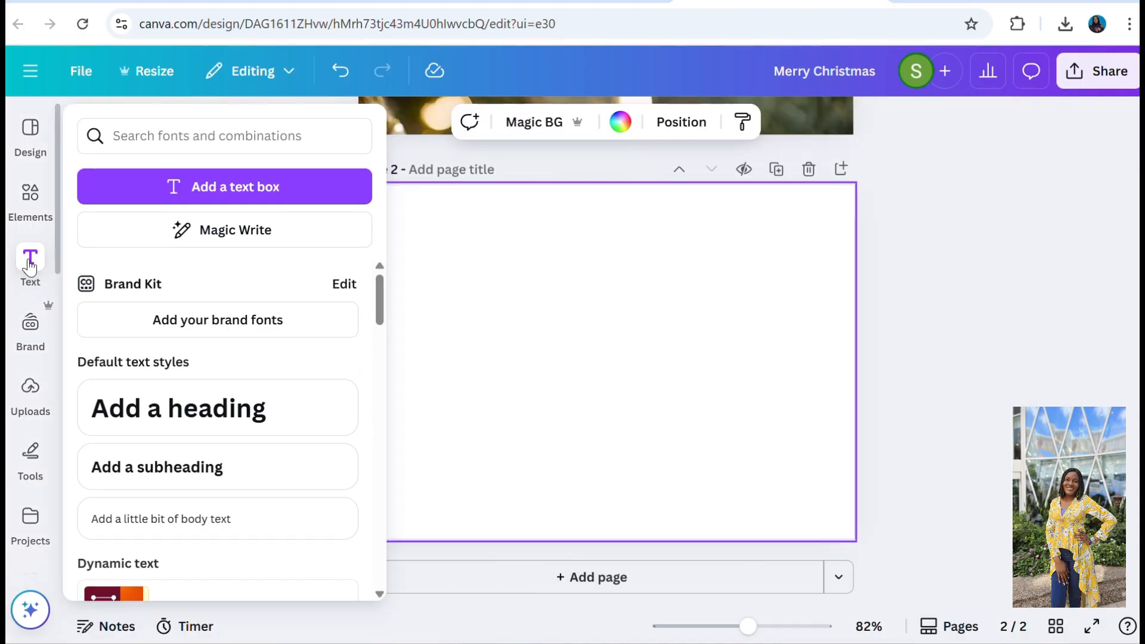
click(194, 420)
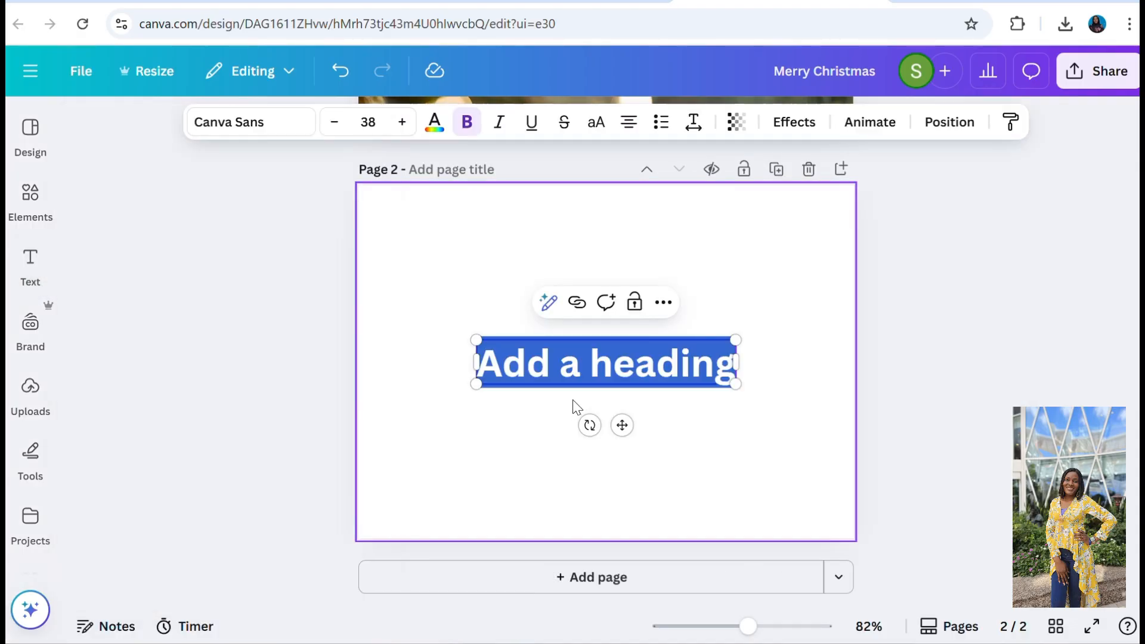
key(ctrl+v)
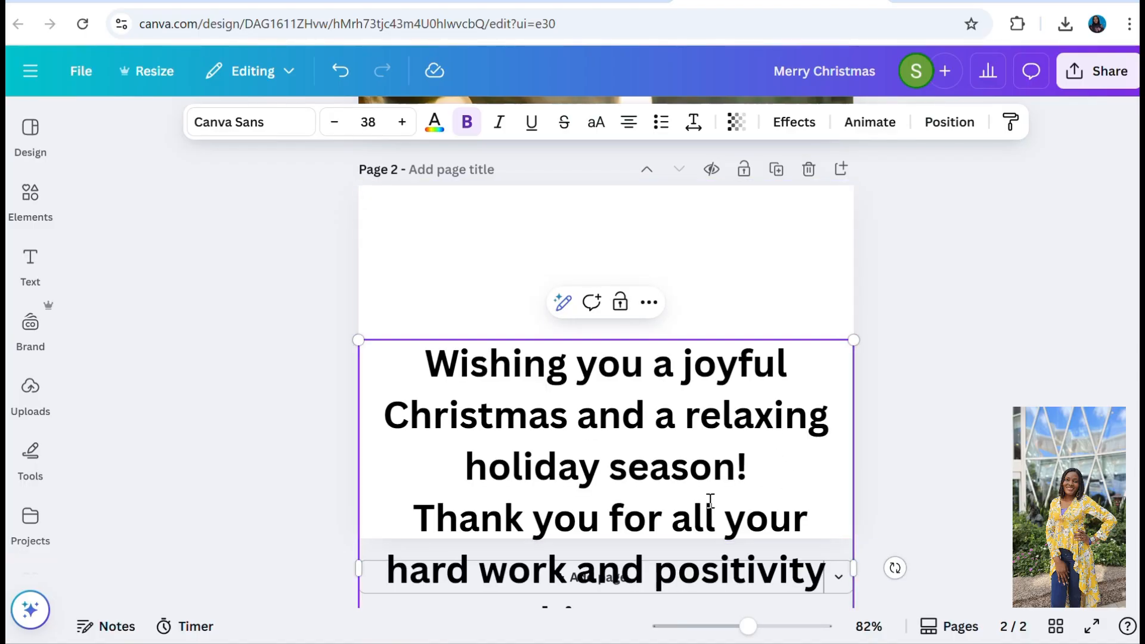
click(748, 292)
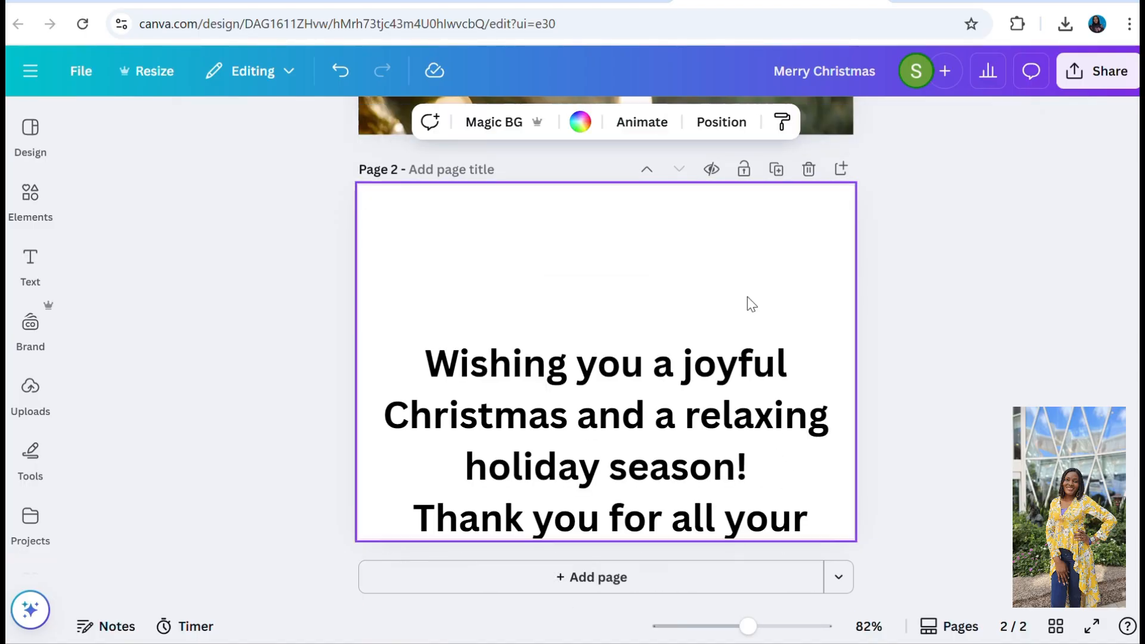
Move the Christmas message text box up to the upper edge of page 2.
click(719, 463)
right_click(683, 227)
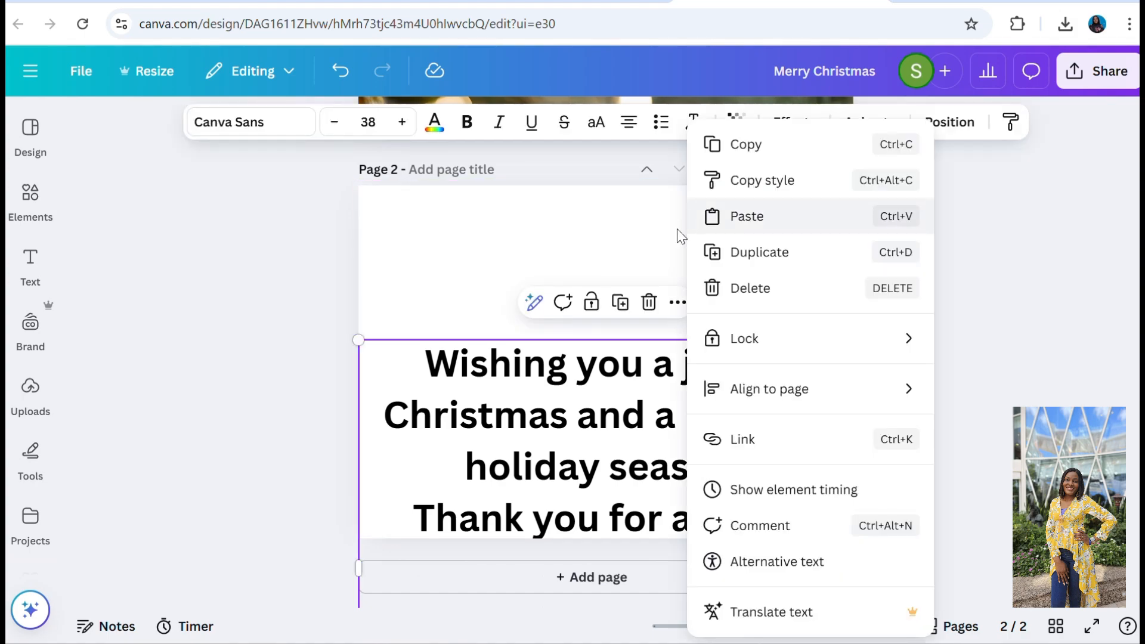
click(478, 408)
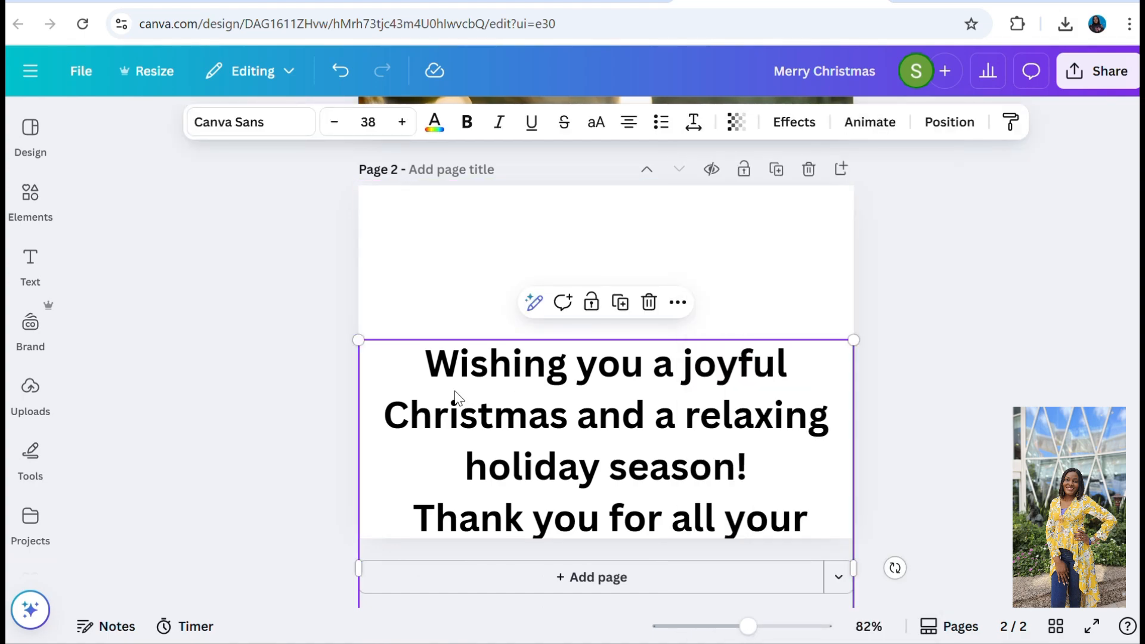
drag(454, 391, 456, 247)
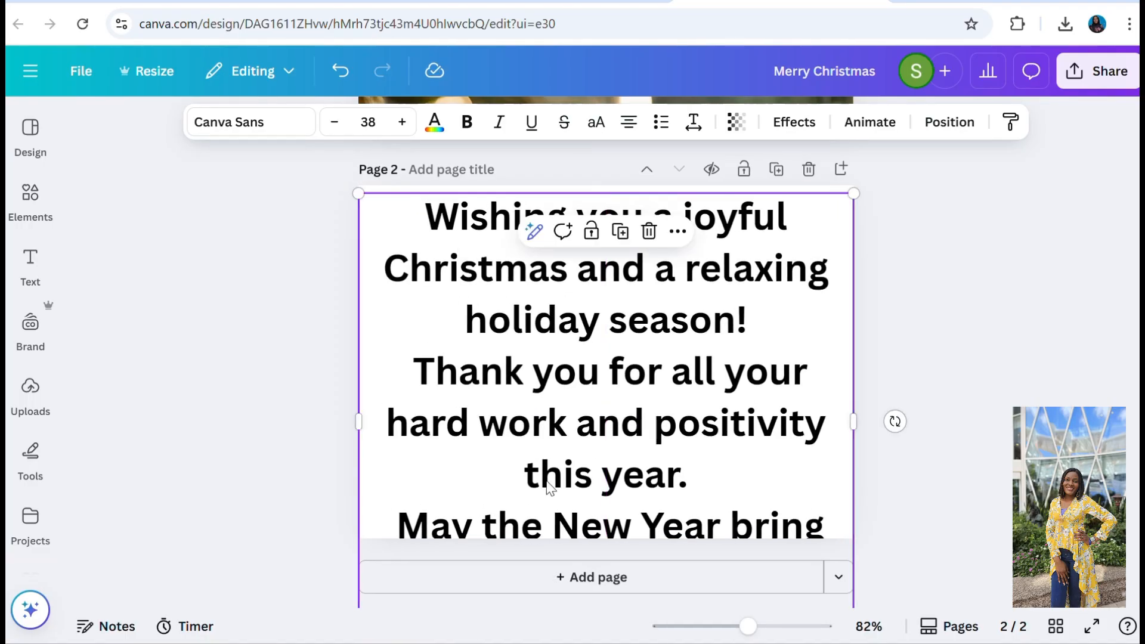
Reduce the font size of the whole message on page 2 to 28.
click(571, 350)
key(ctrl+a)
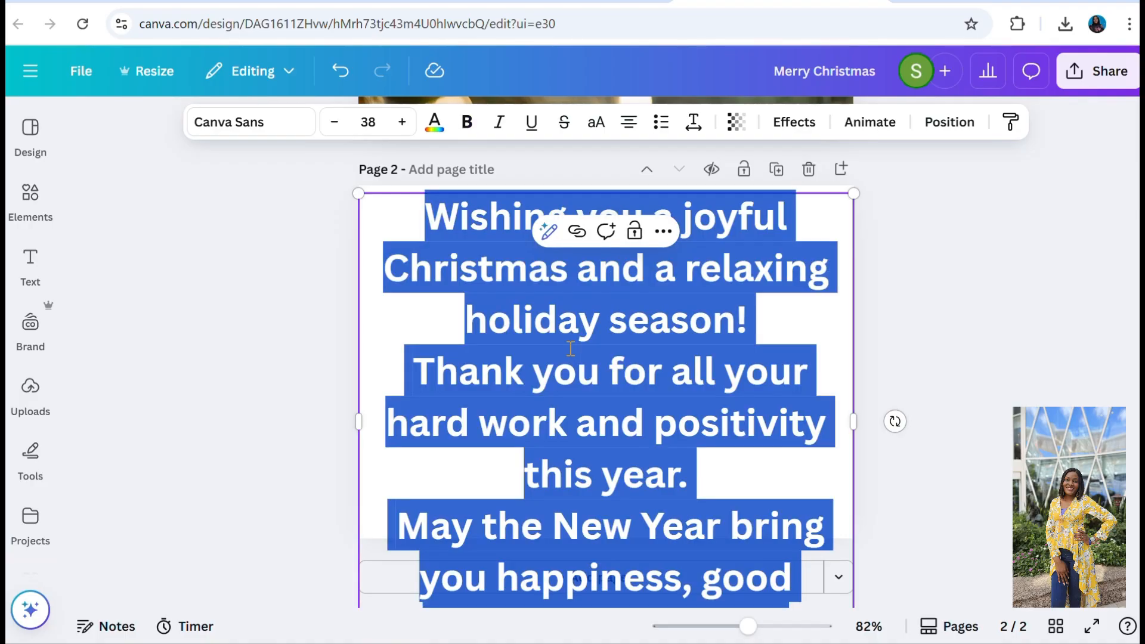
click(336, 126)
click(336, 127)
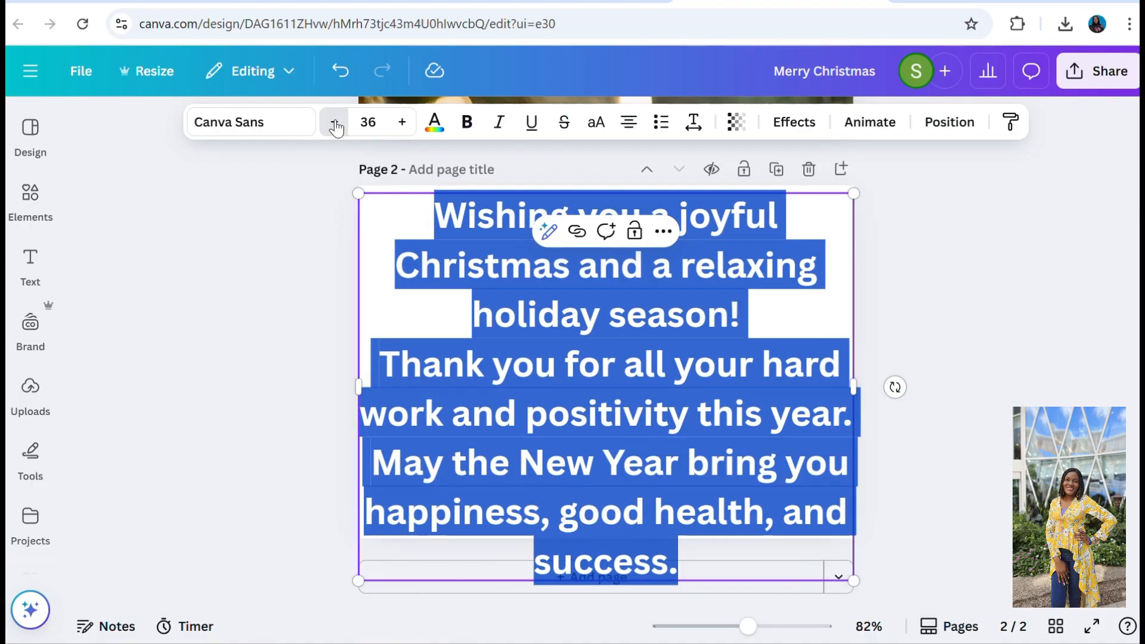
click(336, 126)
click(335, 127)
click(336, 126)
click(336, 126)
click(335, 127)
click(336, 127)
click(336, 127)
click(336, 127)
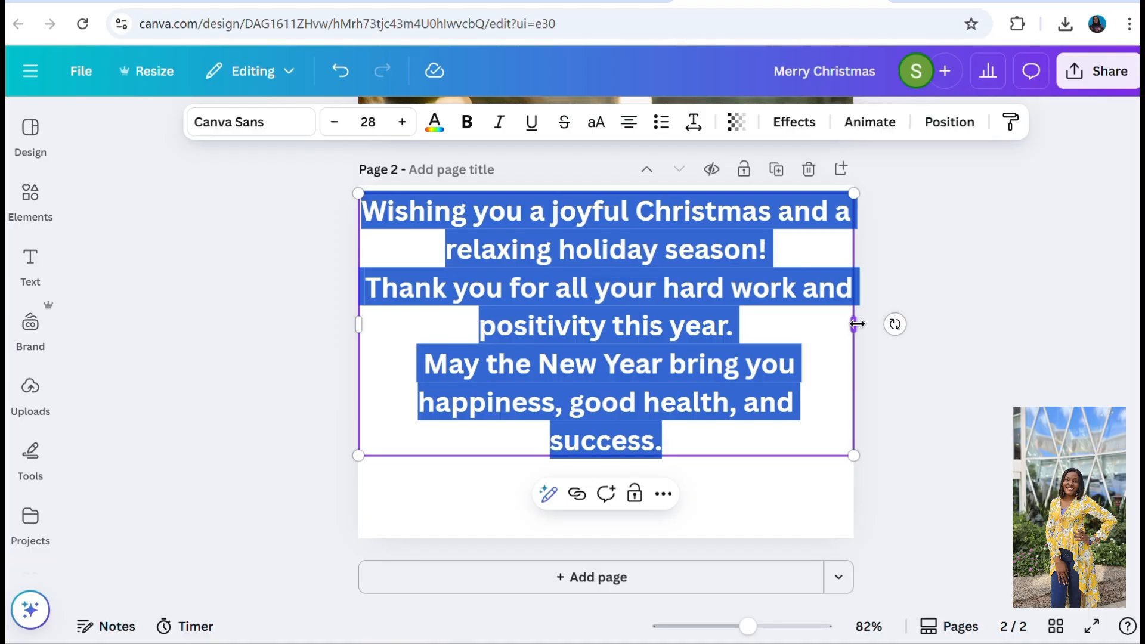
Narrow the message text box from both sides and move it down slightly to centre it on page 2.
drag(857, 324, 834, 324)
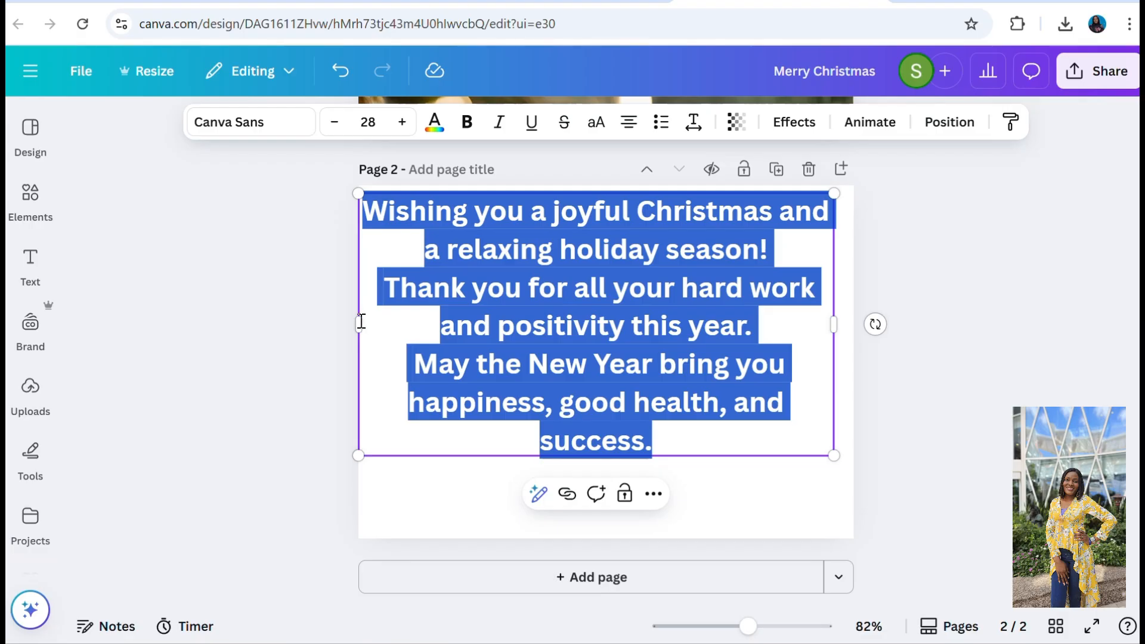
drag(355, 327, 380, 325)
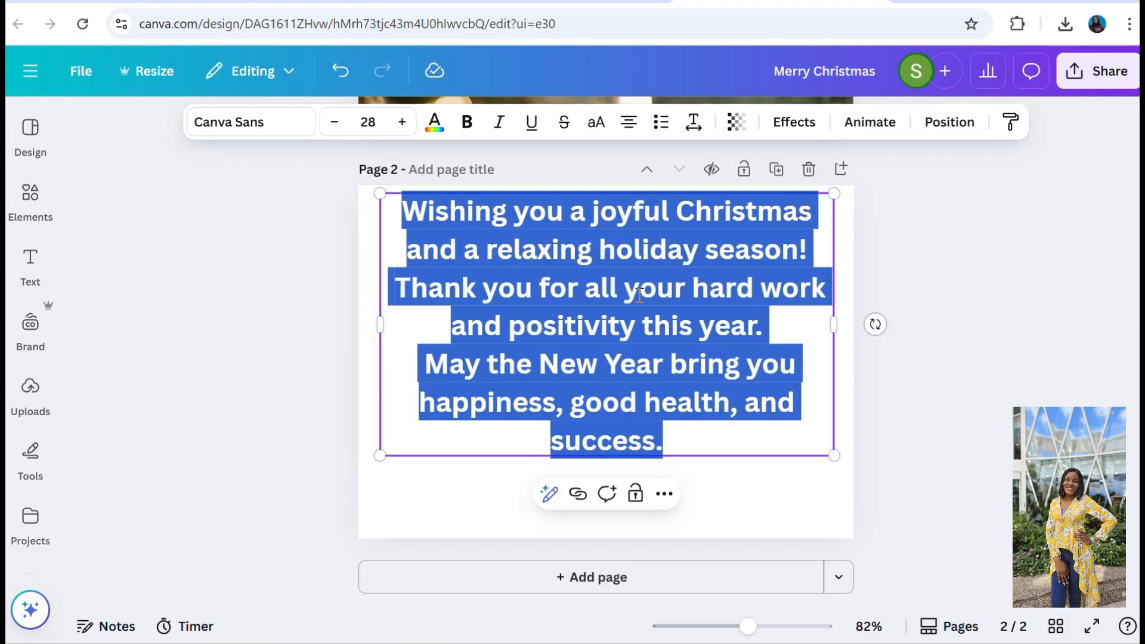
click(736, 501)
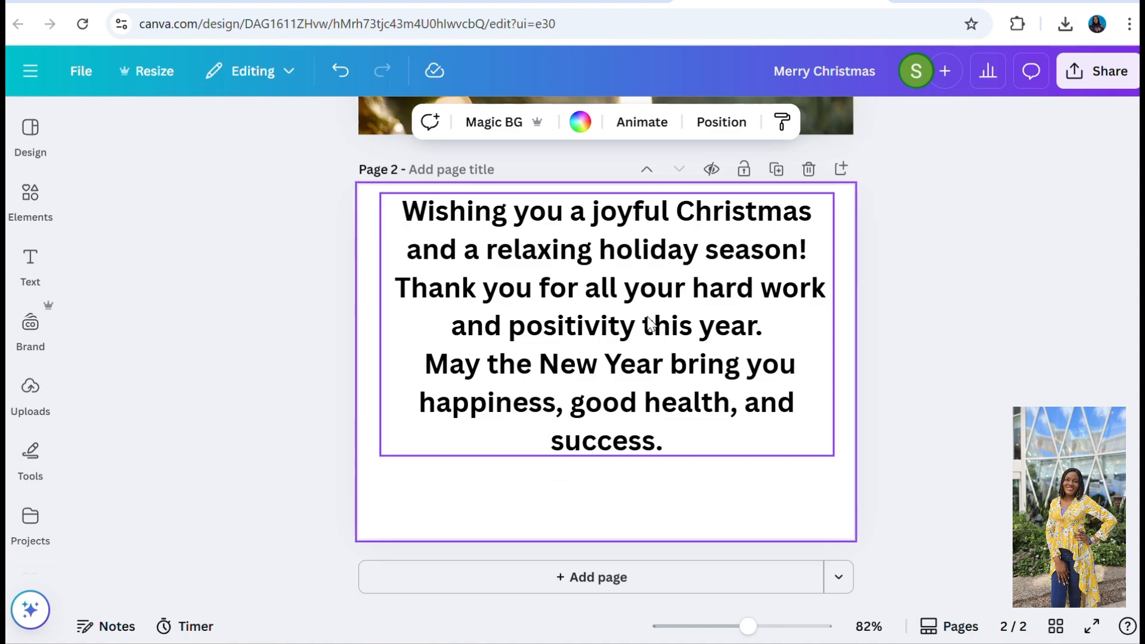
drag(648, 318, 648, 356)
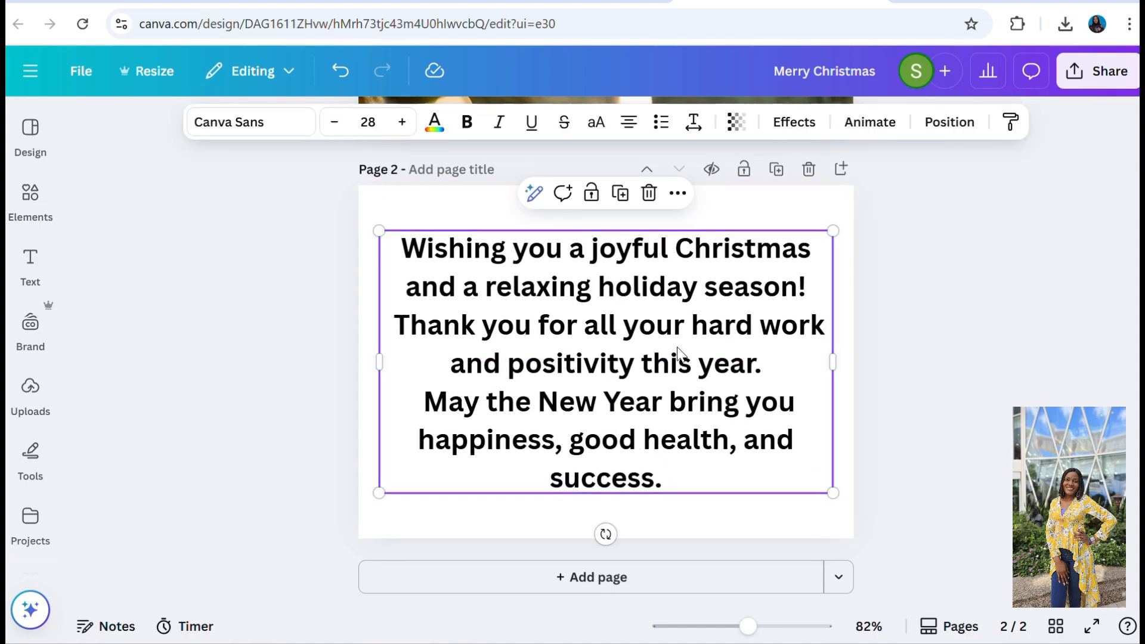
Insert a blank line after "holiday season!" and another after "positivity this year." in the message.
click(809, 285)
key(Return)
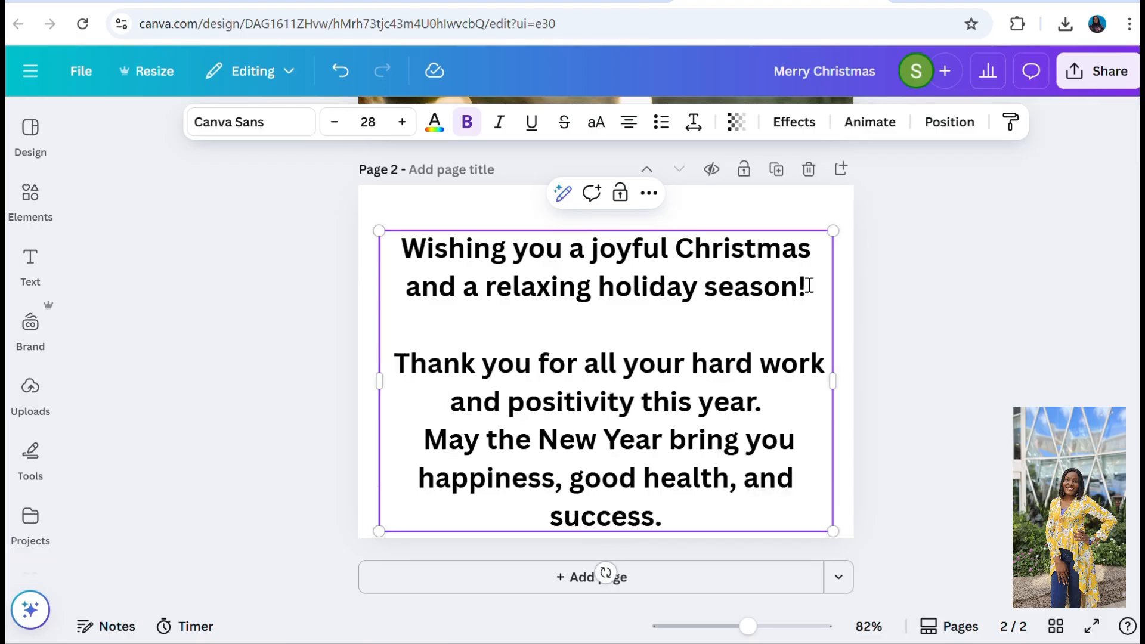
click(786, 403)
key(Return)
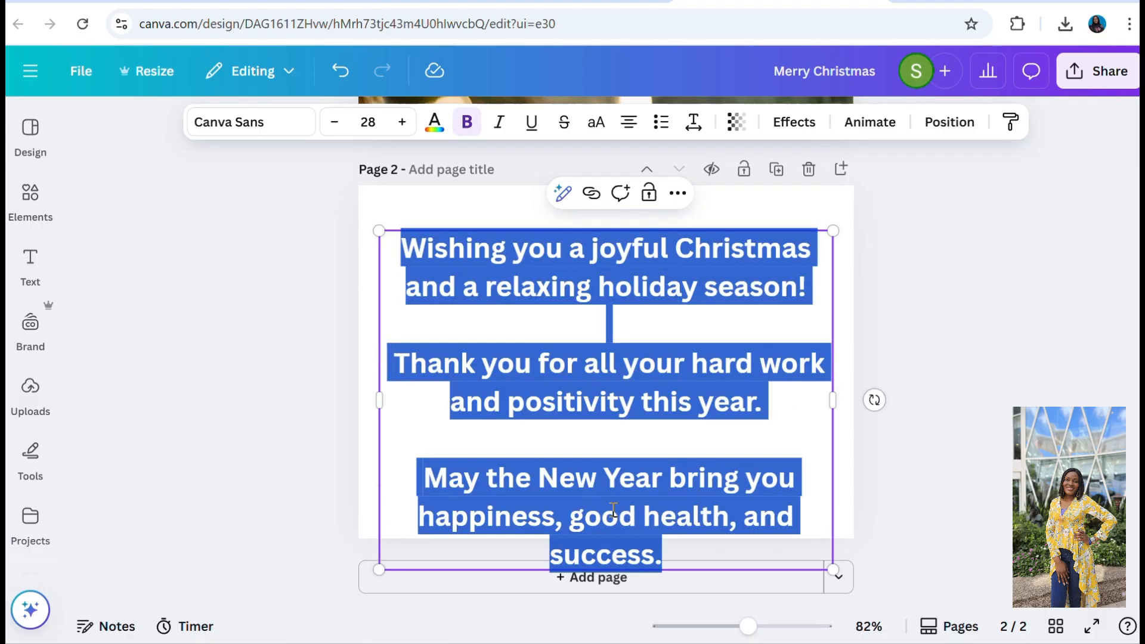
Reduce the font size of the whole message to 25 so that it fits on page 2.
key(ctrl+a)
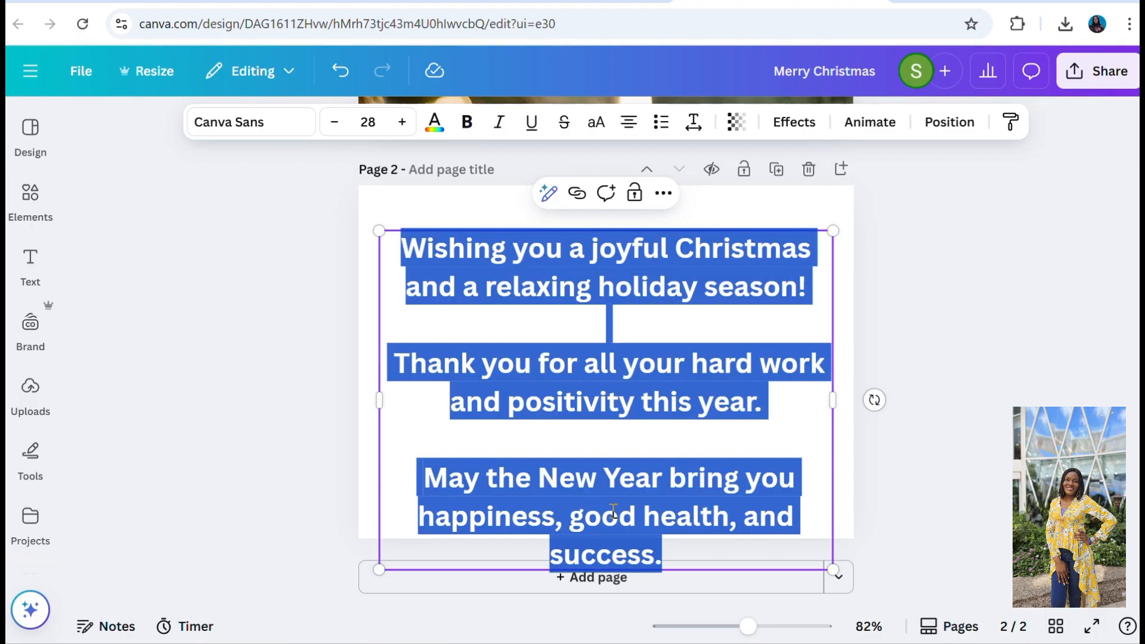
click(334, 123)
click(334, 123)
click(334, 123)
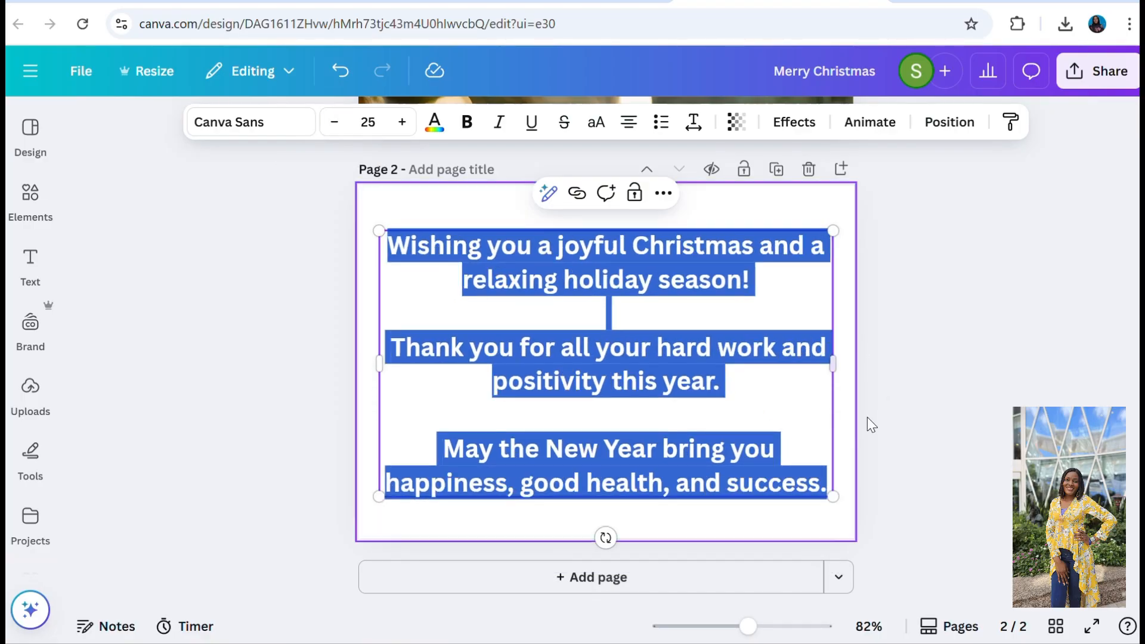
click(812, 401)
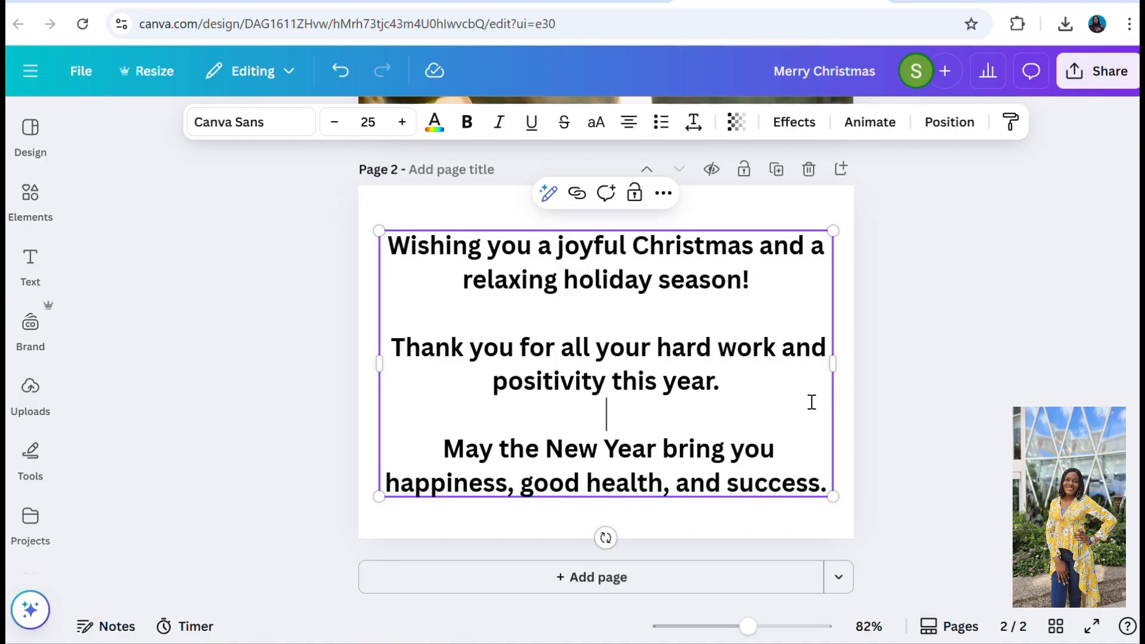
click(961, 396)
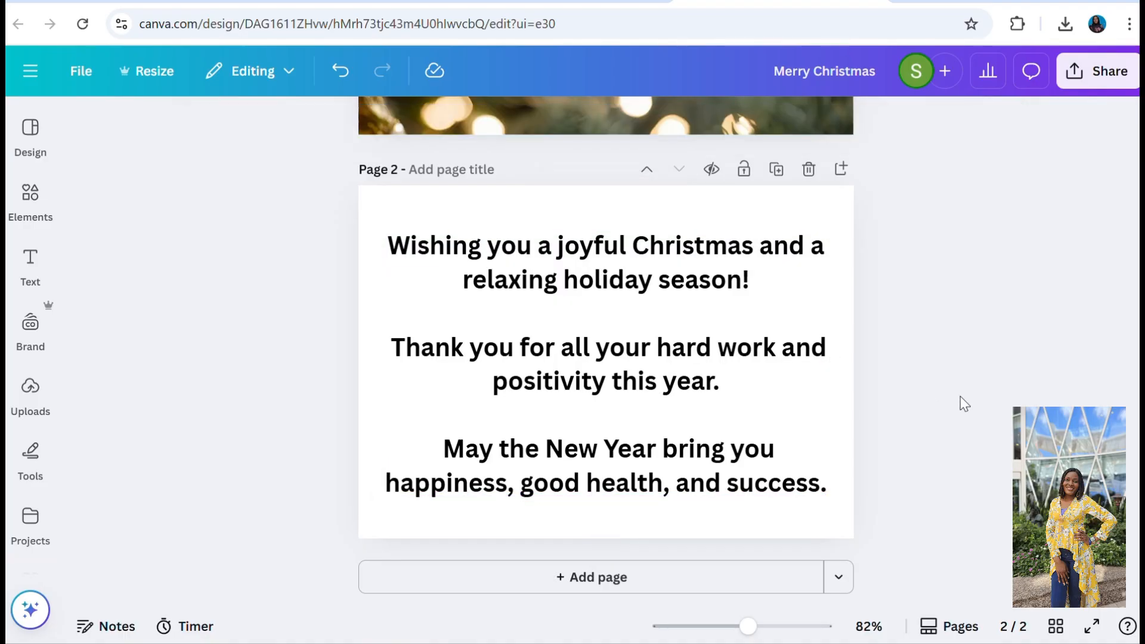
Set the background of page 2 to the cream shade from the ornament photo's colours.
click(634, 209)
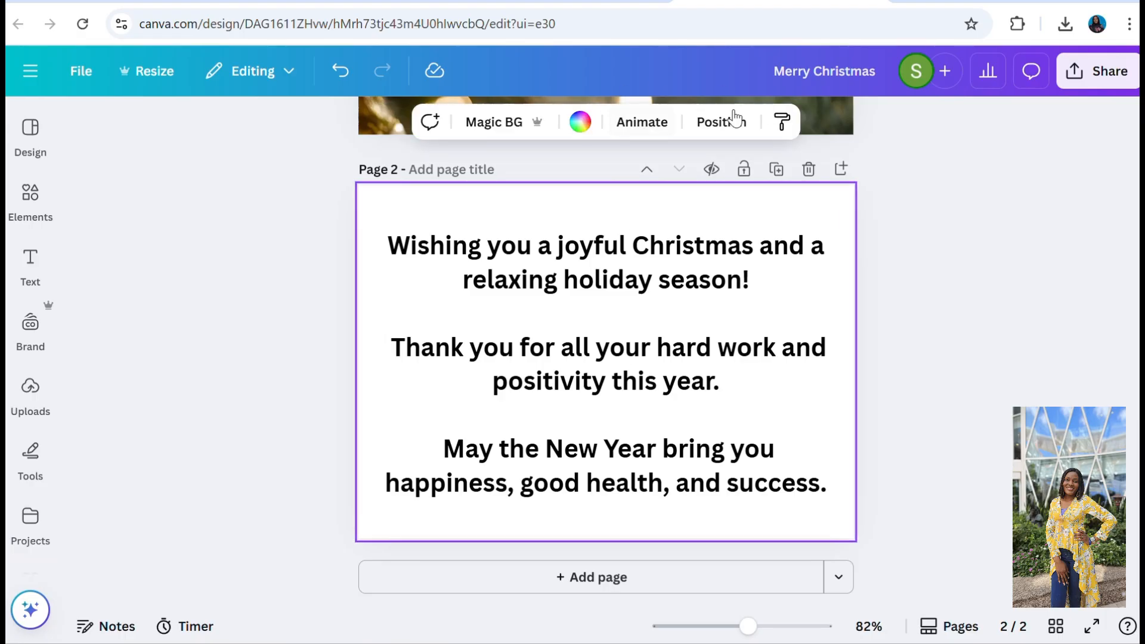
click(578, 126)
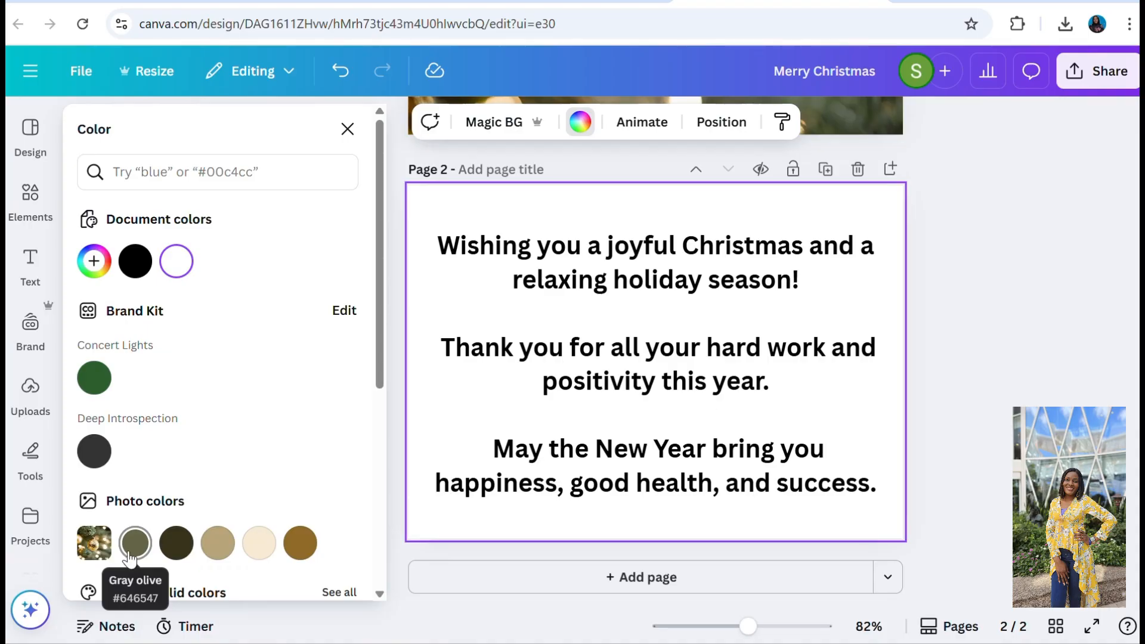
click(260, 555)
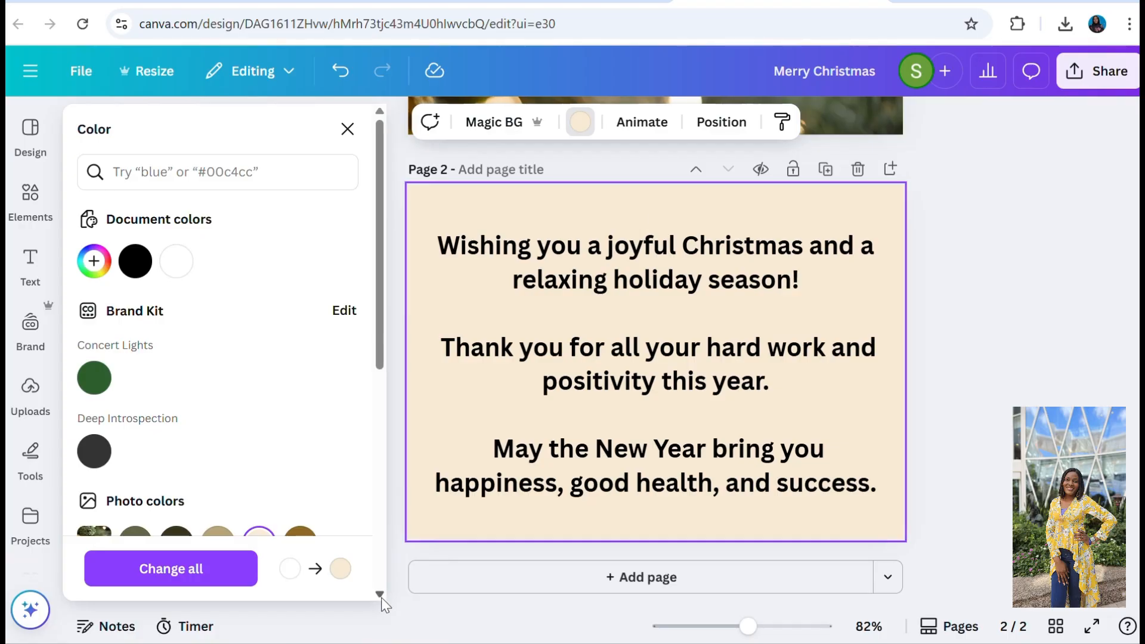
scroll(381, 598, down, 3)
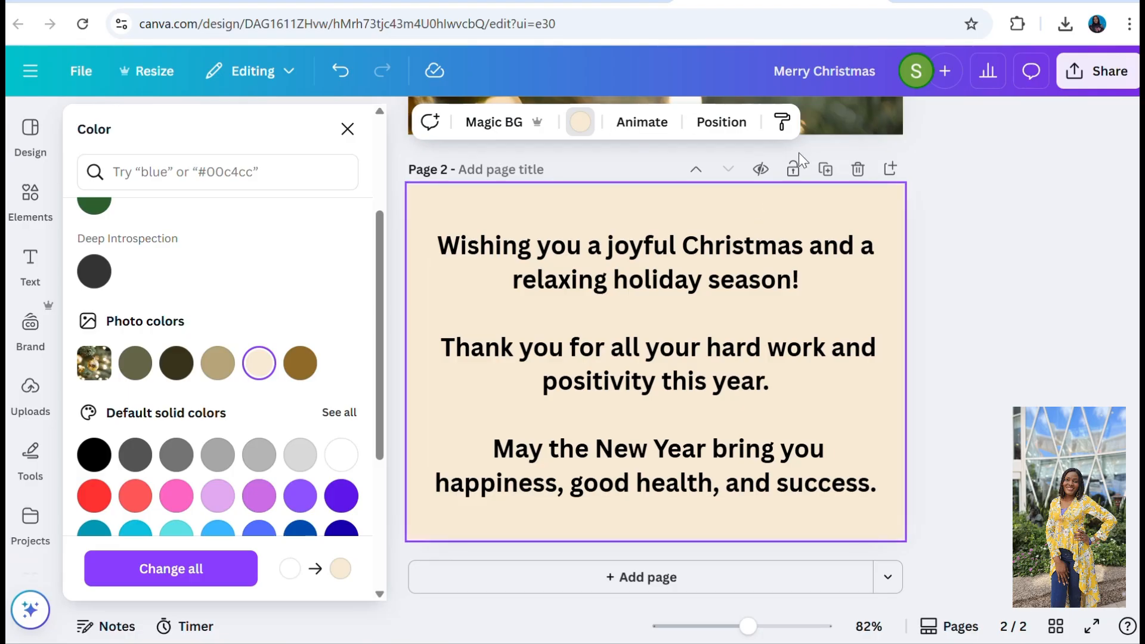
Add the green Christmas wreath graphic to page 2 and enlarge it to nearly the full page height, centred on the page.
click(27, 201)
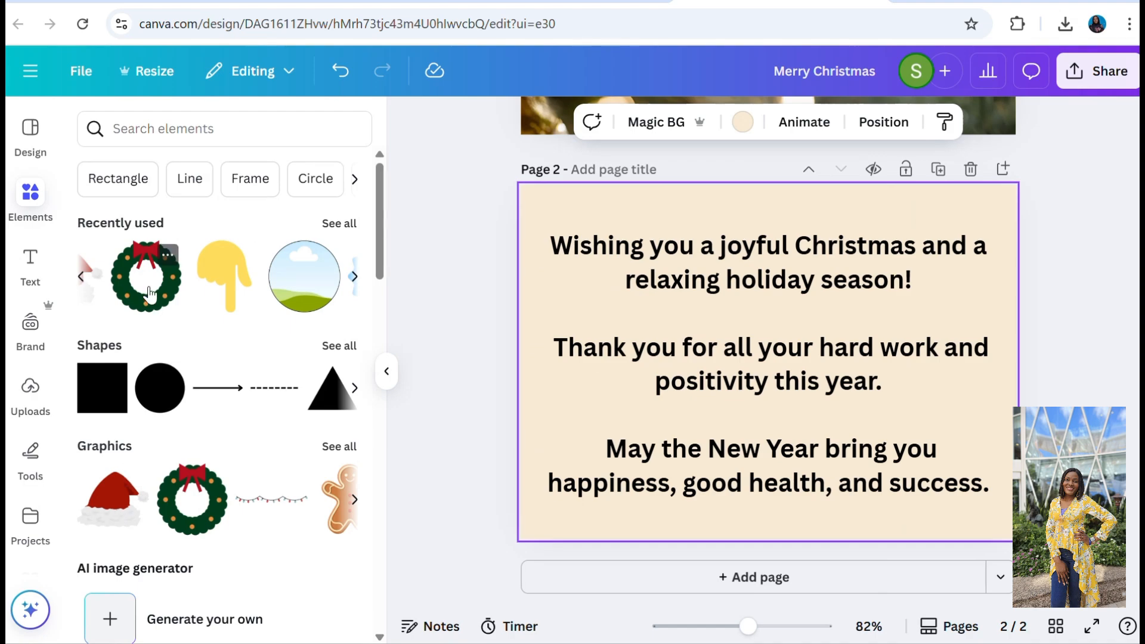
click(150, 293)
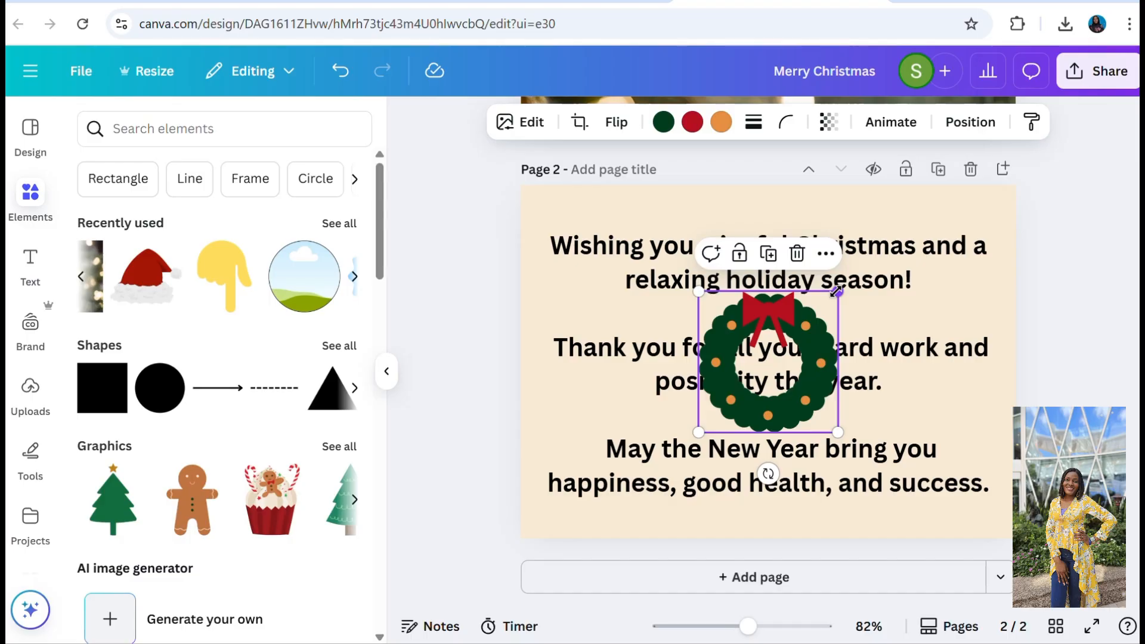
drag(837, 292, 990, 271)
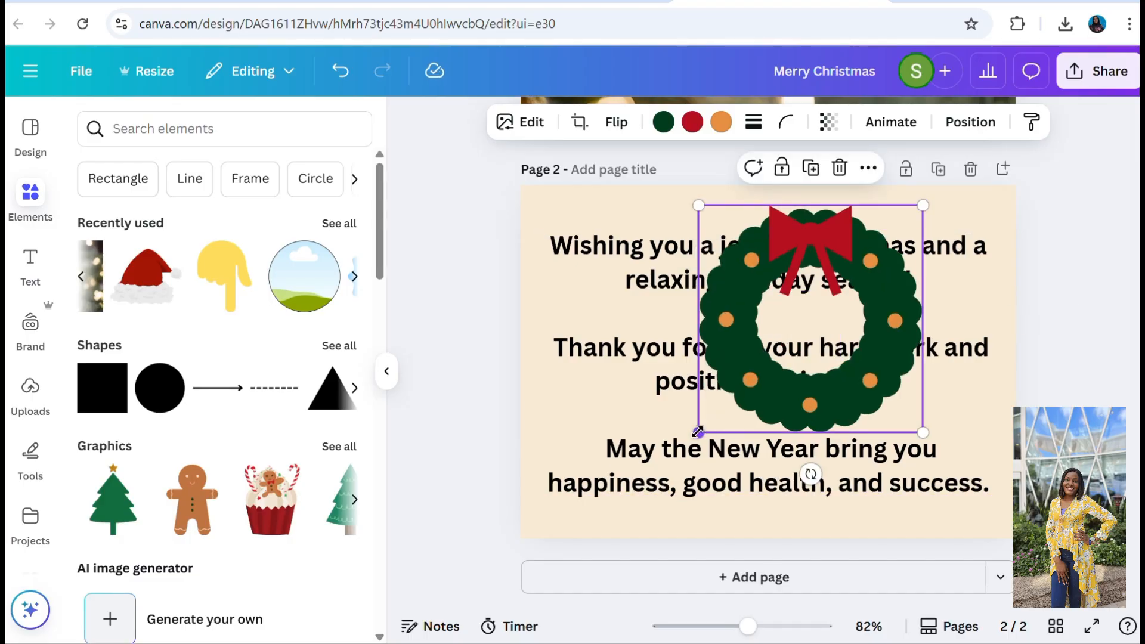
drag(698, 433, 614, 518)
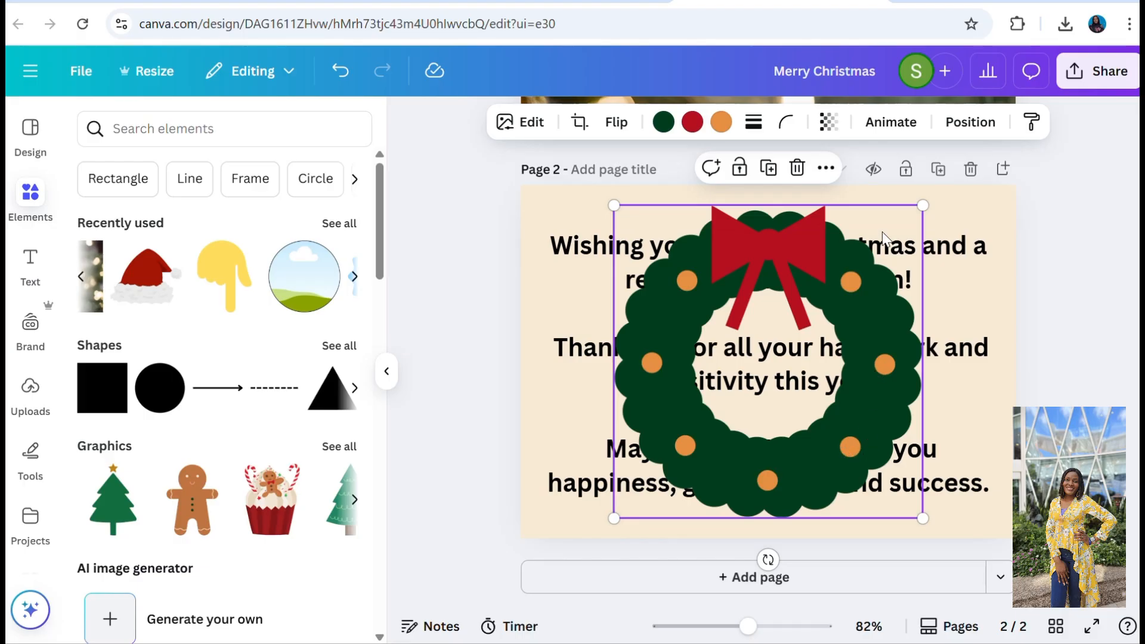
Send the wreath to the back so that it sits behind the message text.
click(824, 170)
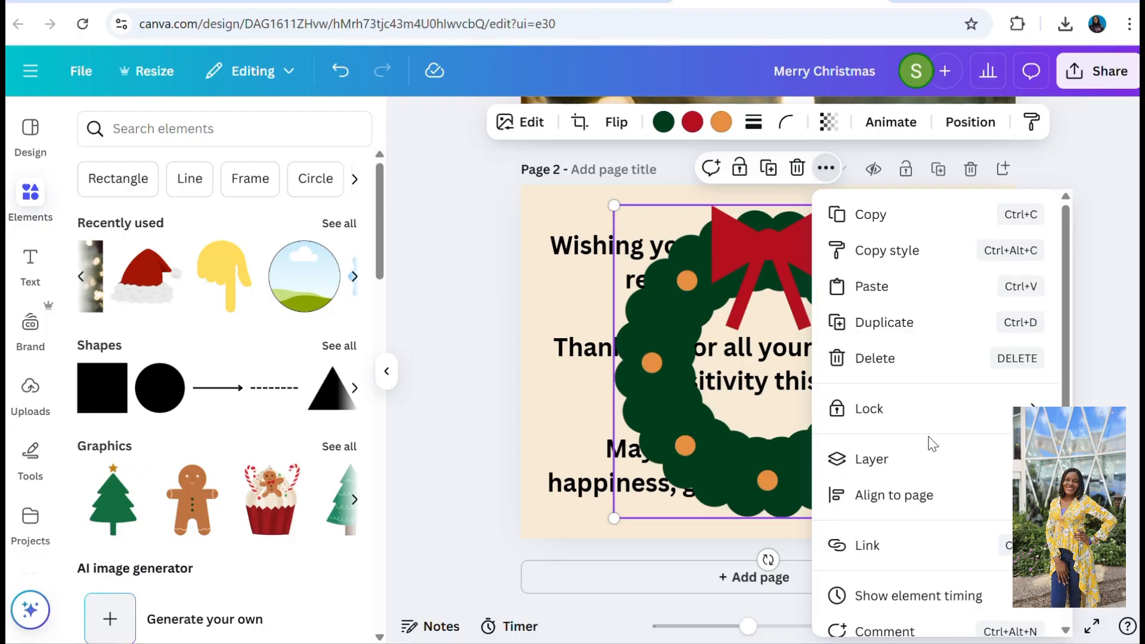
mouse_move(892, 500)
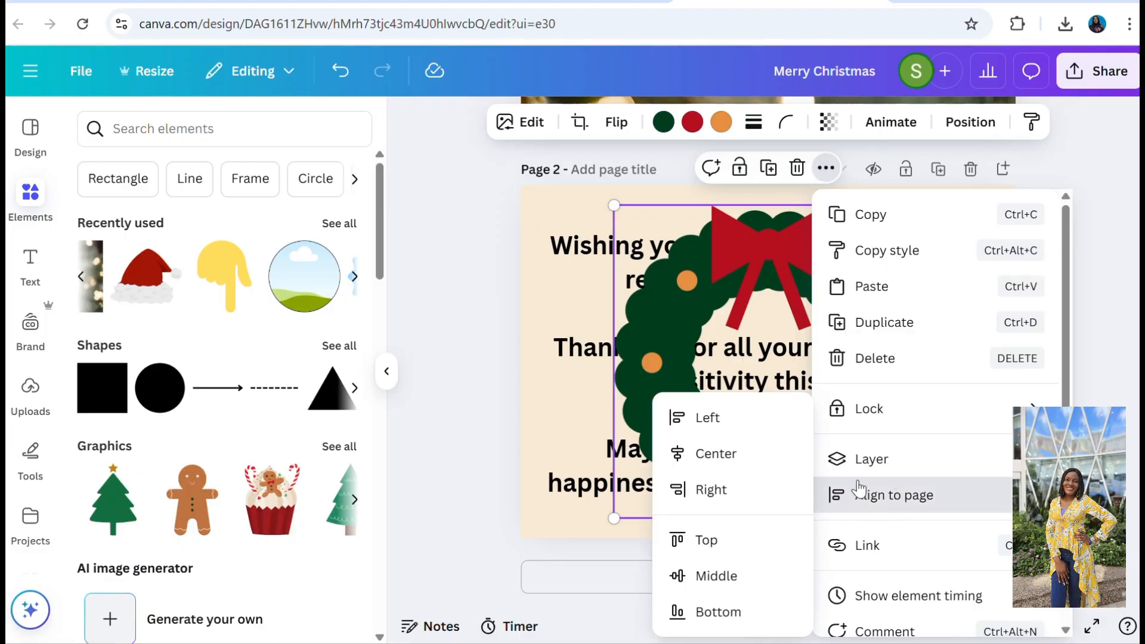
mouse_move(863, 464)
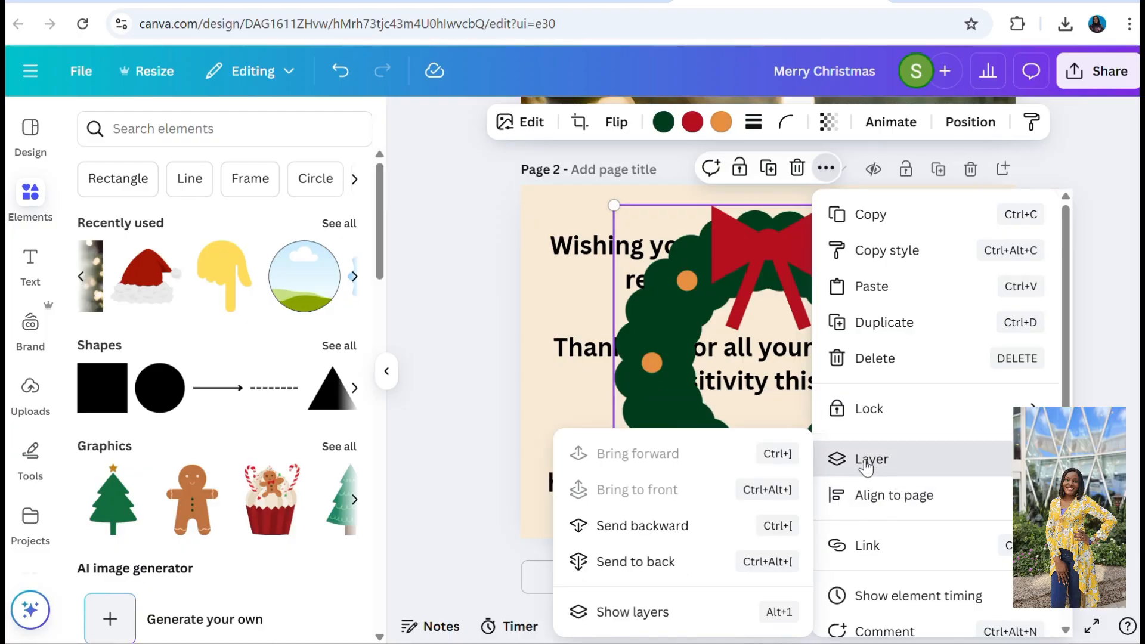
click(642, 572)
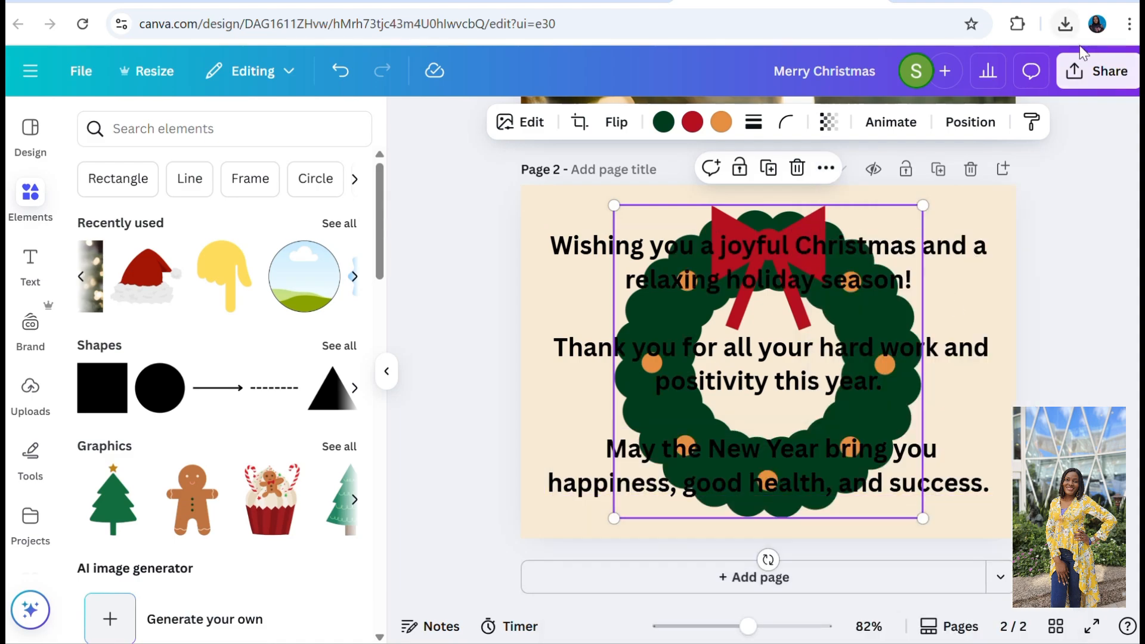
Set the wreath's transparency to 18.
click(827, 123)
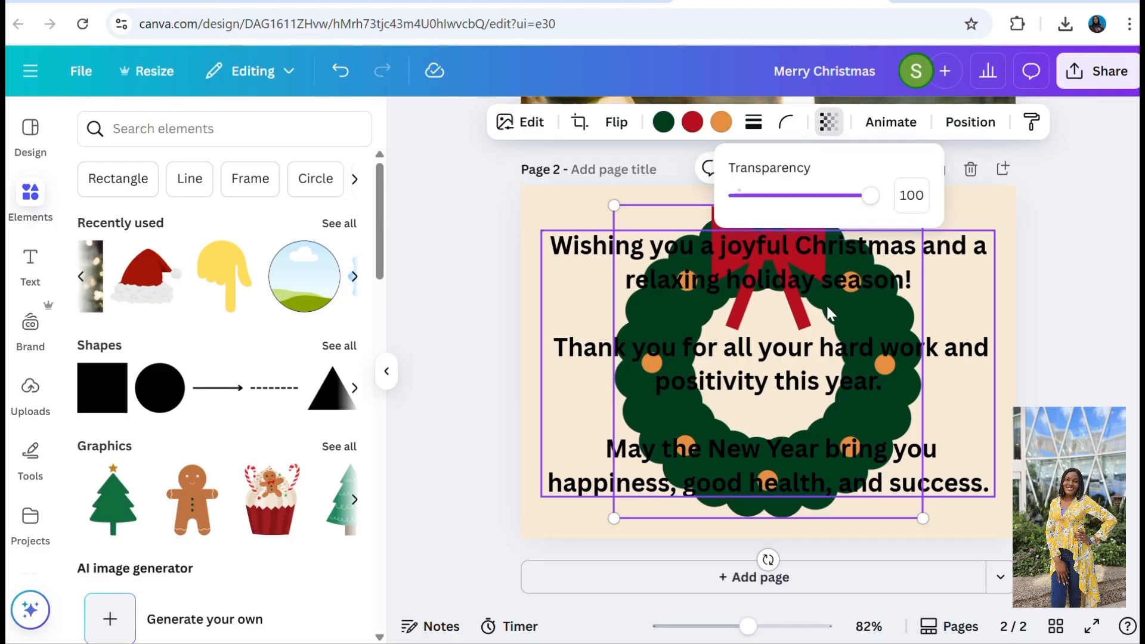
click(773, 196)
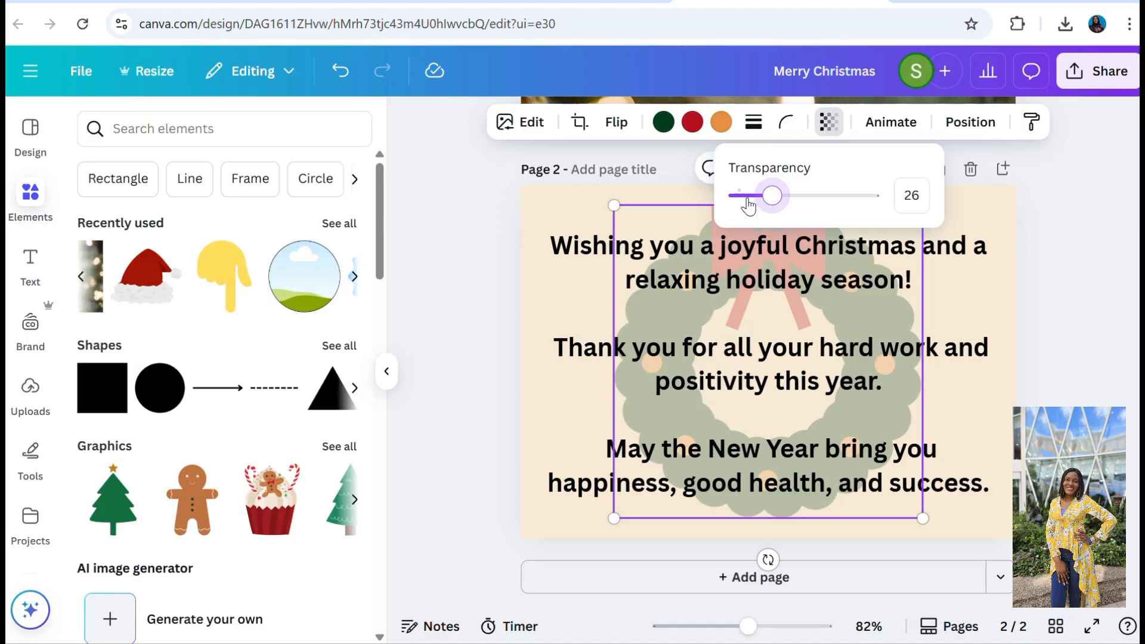
click(748, 200)
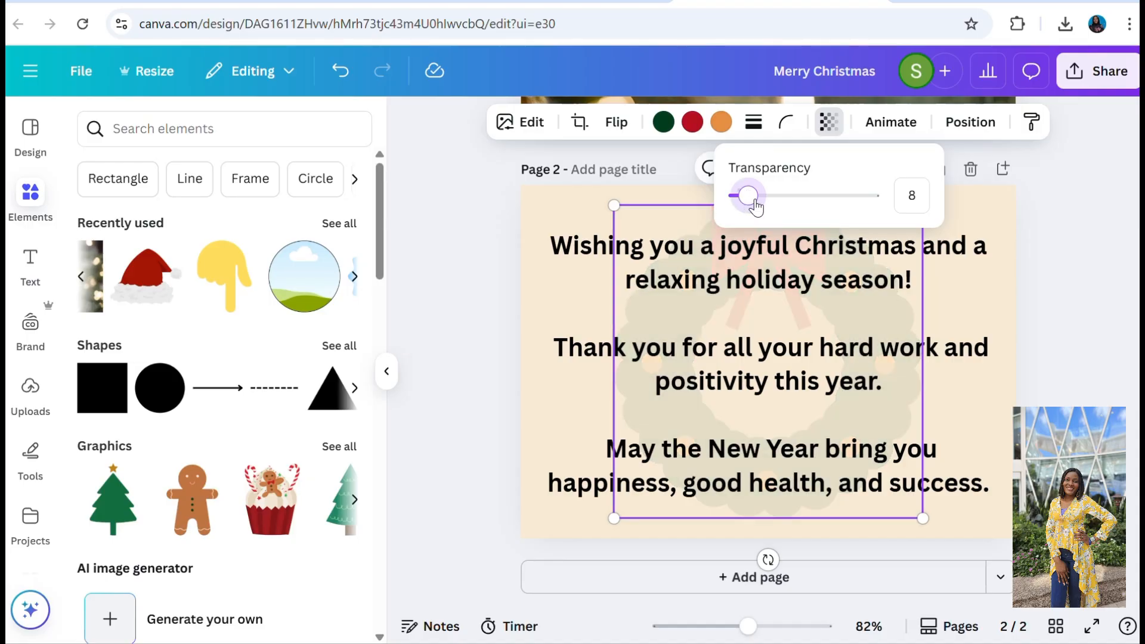
drag(762, 203, 763, 201)
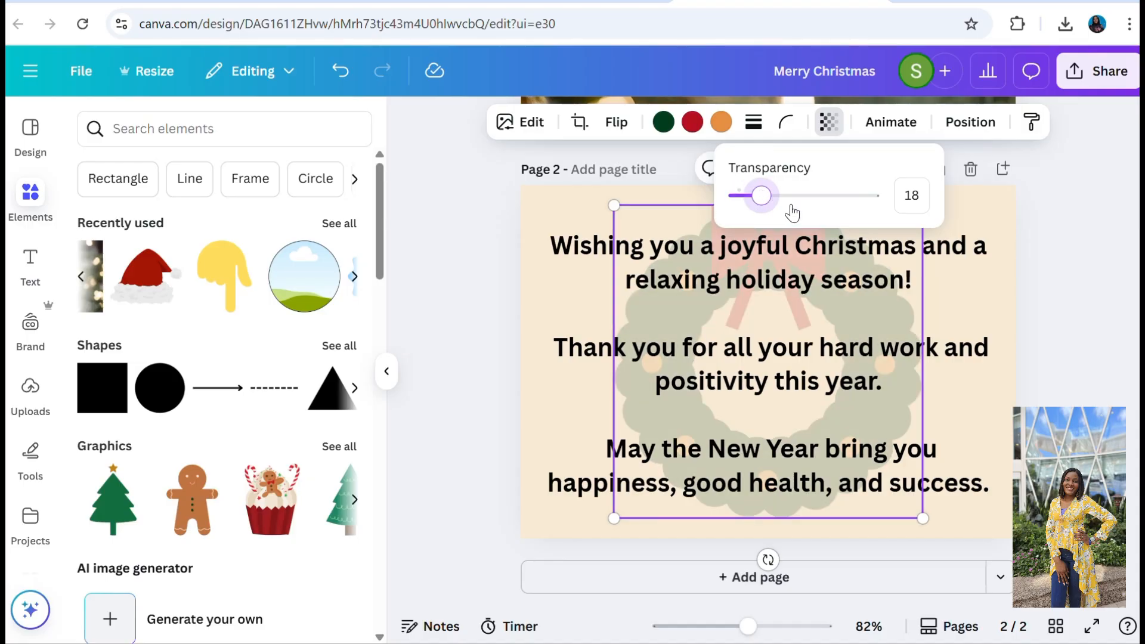
click(990, 210)
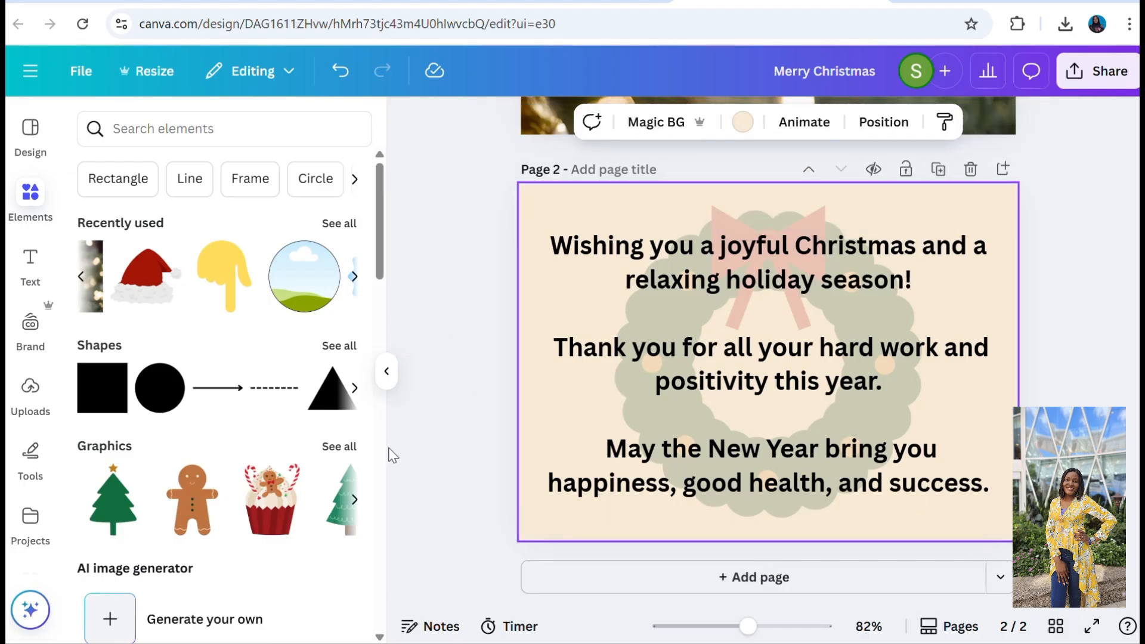
Add the Santa hat graphic, shrink it, rotate it counterclockwise and place it in the upper-left corner of page 2.
click(141, 287)
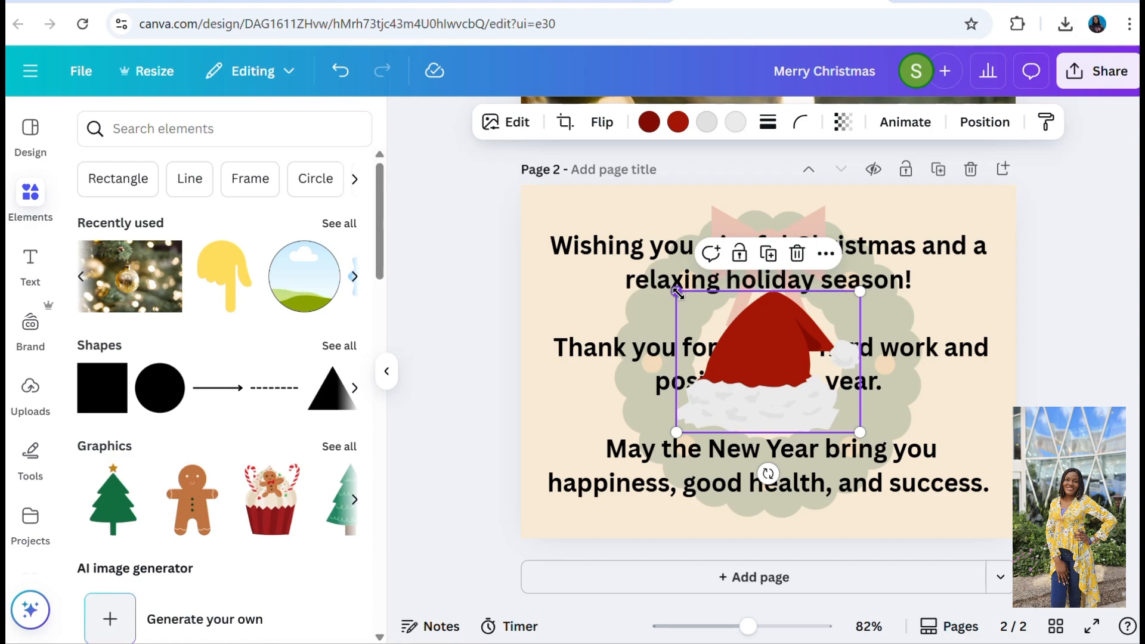
drag(678, 292, 780, 371)
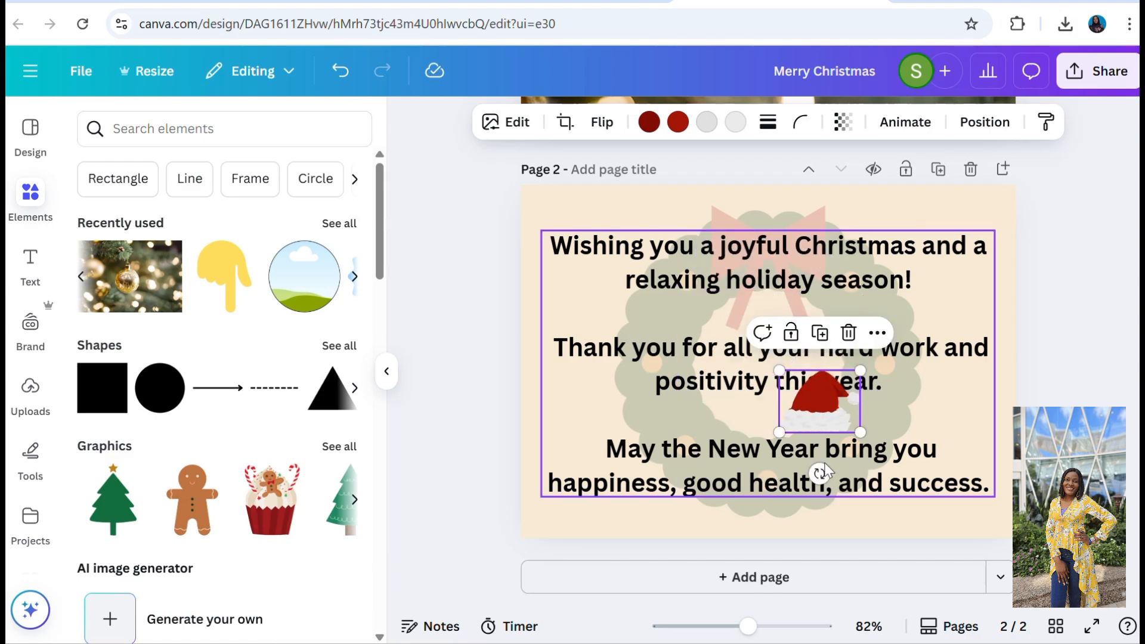
drag(819, 473, 913, 486)
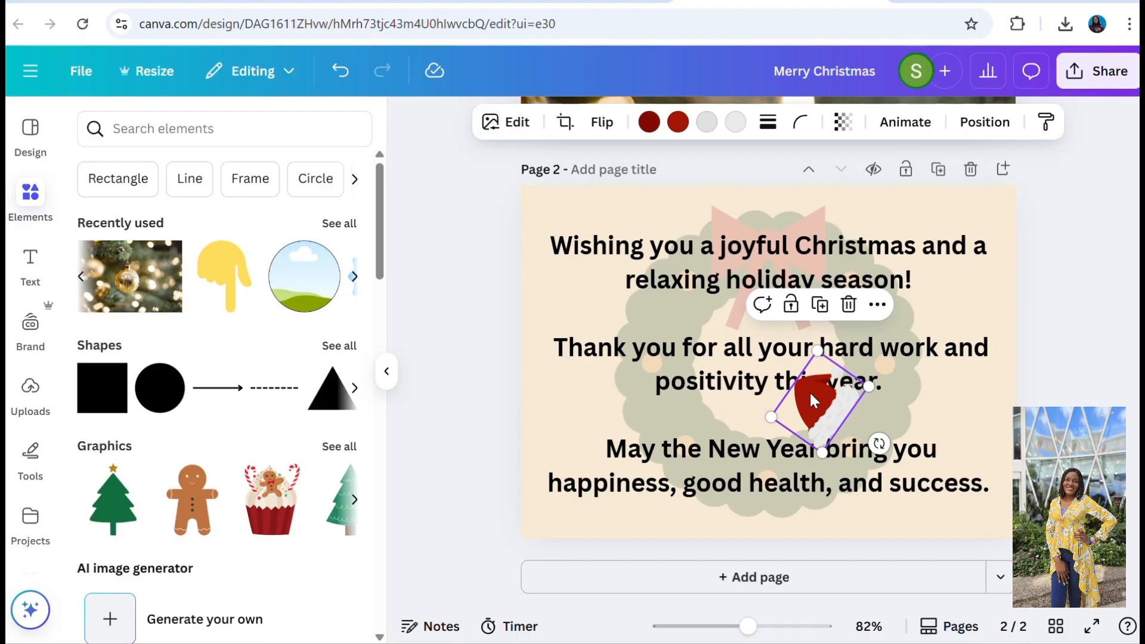
drag(810, 392, 552, 213)
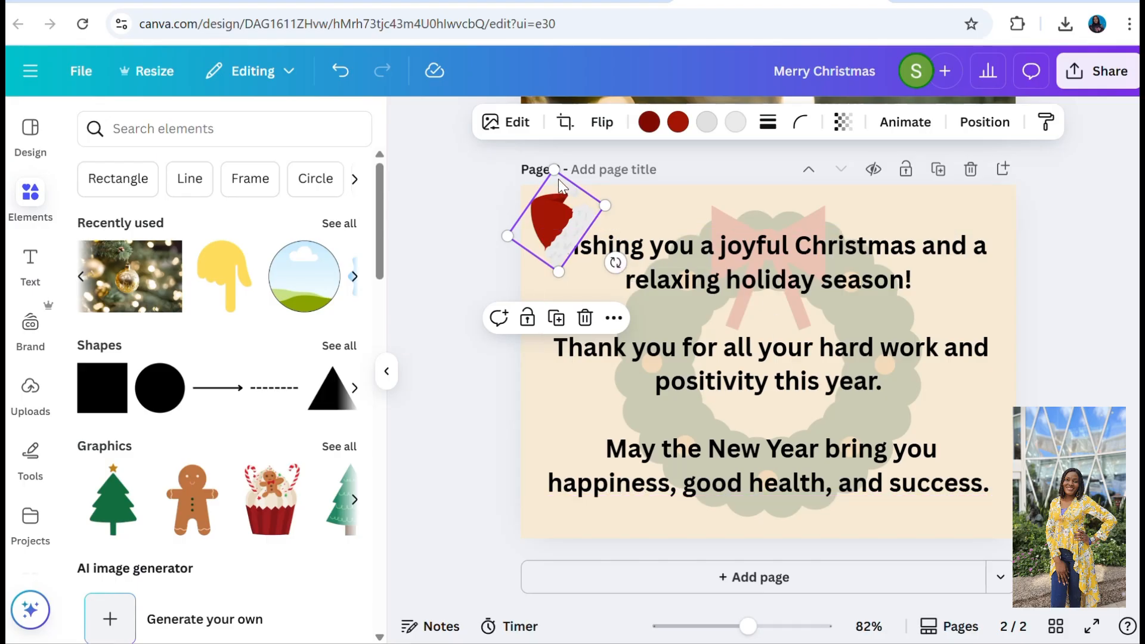
Move the Santa hat behind the message text in the layer order.
click(614, 318)
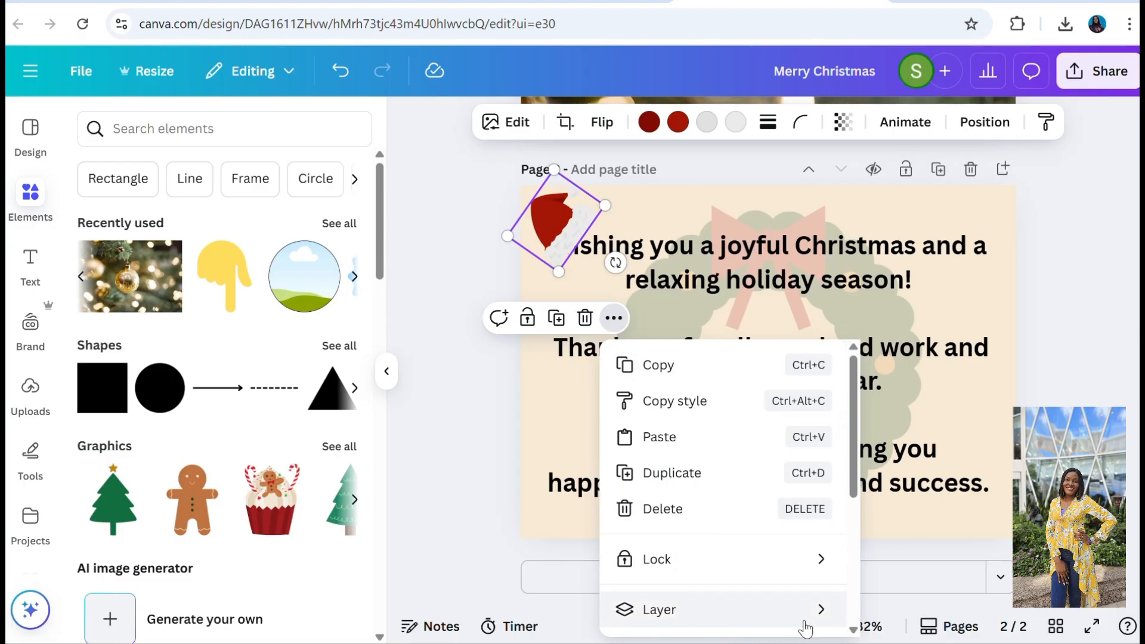
mouse_move(803, 628)
click(955, 571)
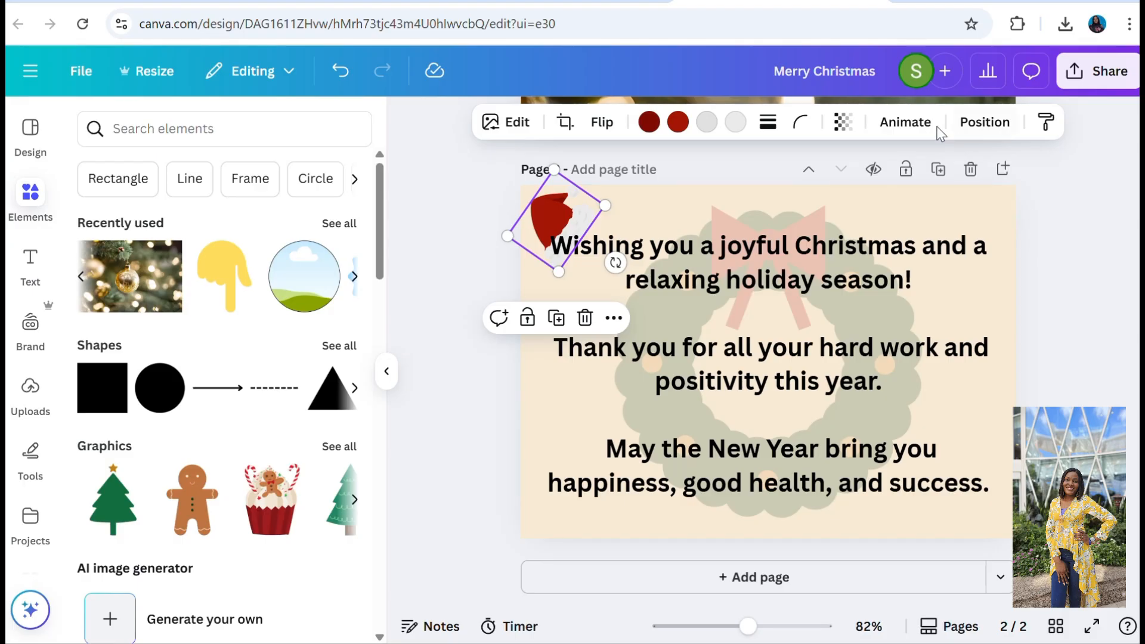
Set the Santa hat's transparency to 65.
click(843, 121)
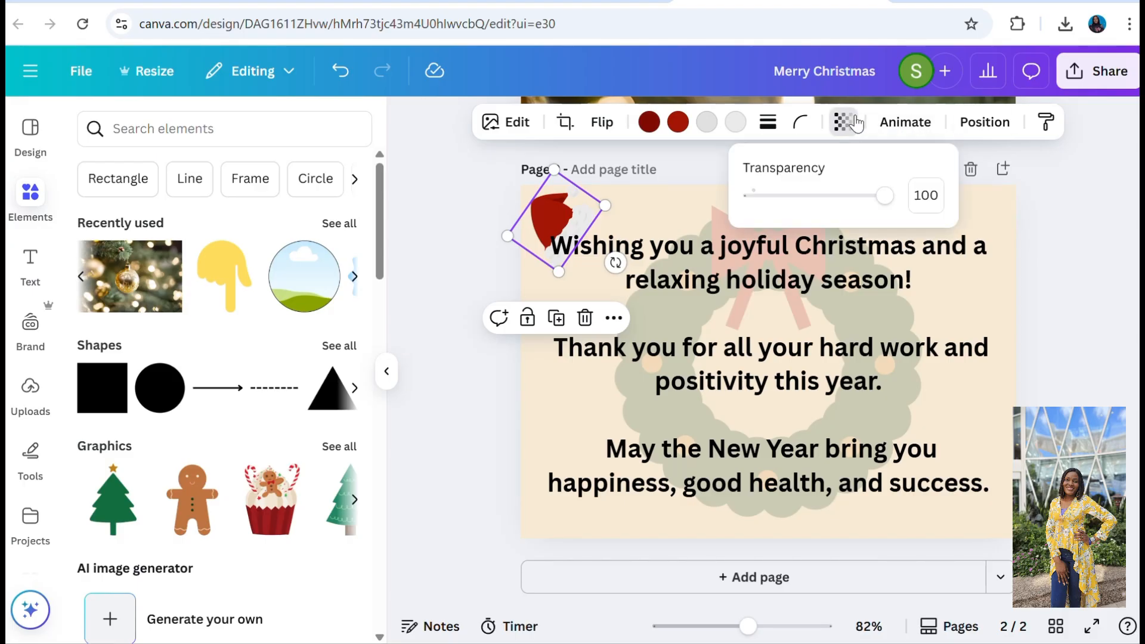
click(840, 199)
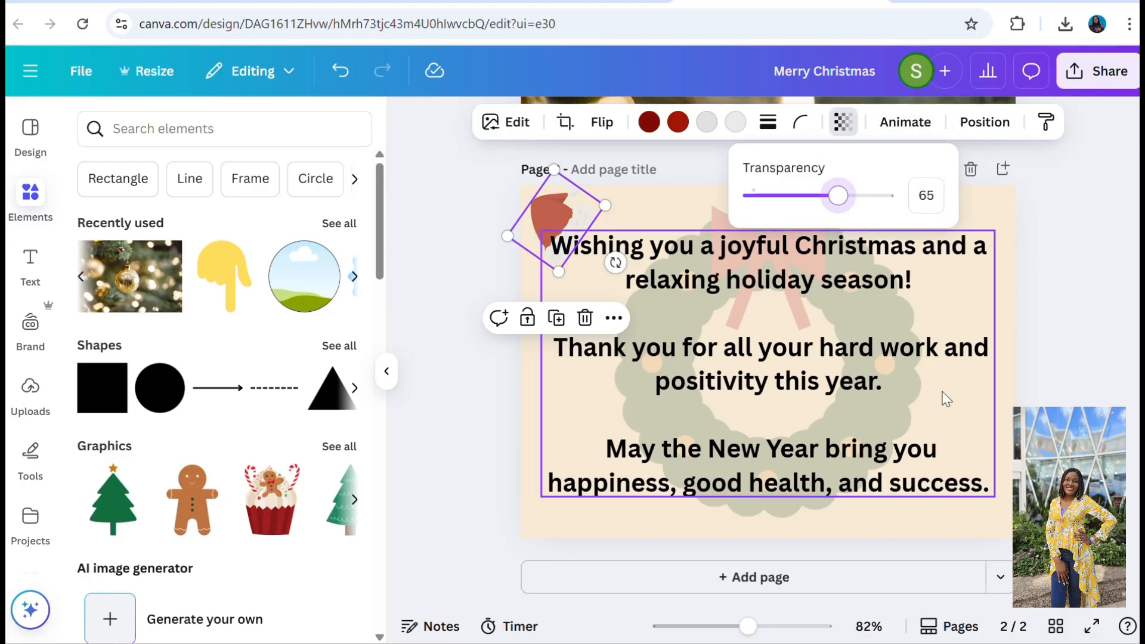
click(1056, 279)
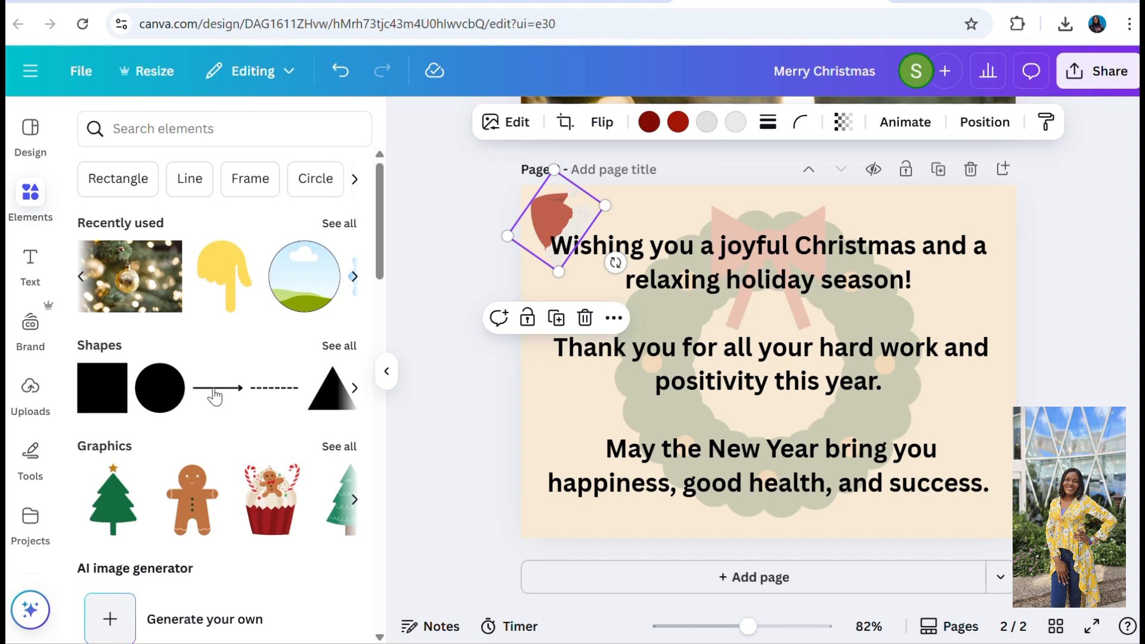
Add the Christmas tree graphic, shrink it, tilt it clockwise and place it in the lower-left corner of page 2.
click(115, 516)
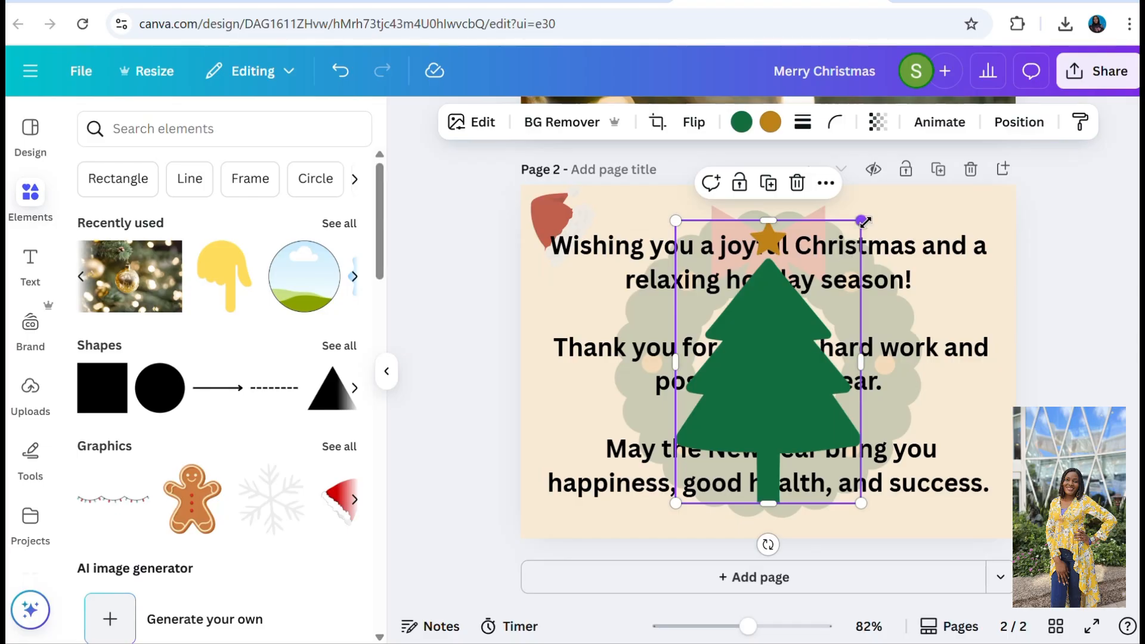
drag(863, 221, 658, 402)
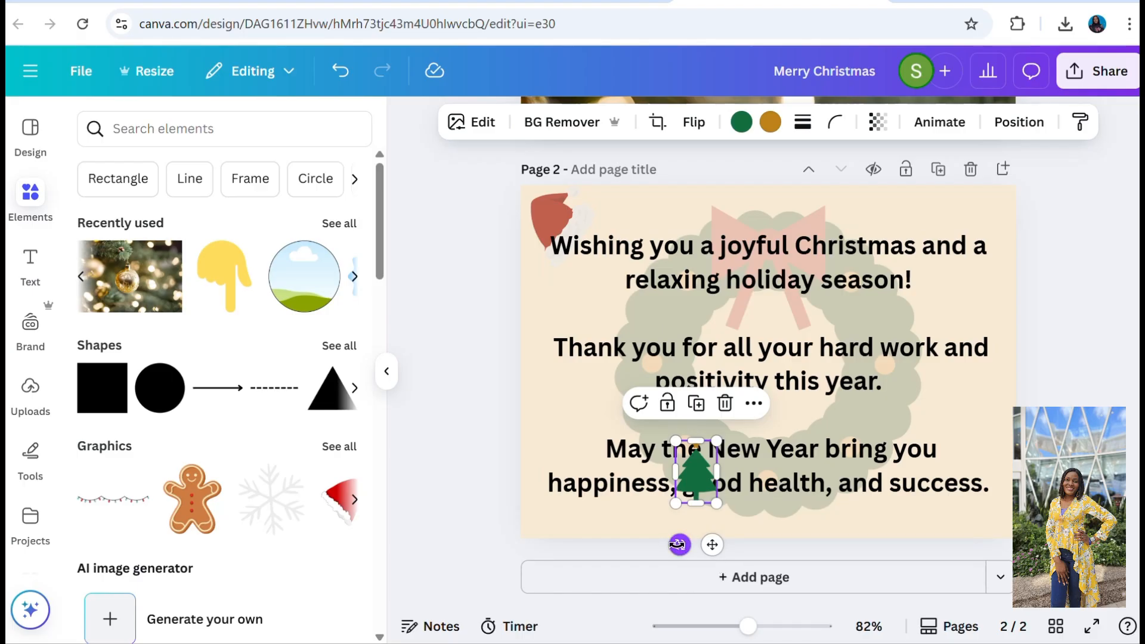
drag(679, 544, 625, 529)
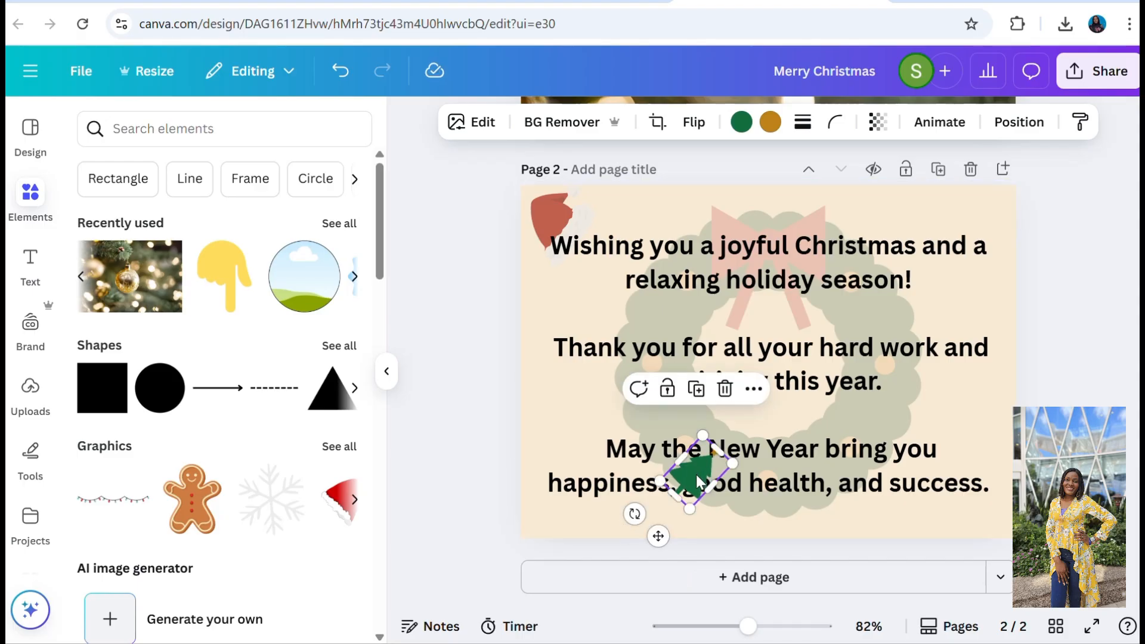
drag(697, 480, 543, 514)
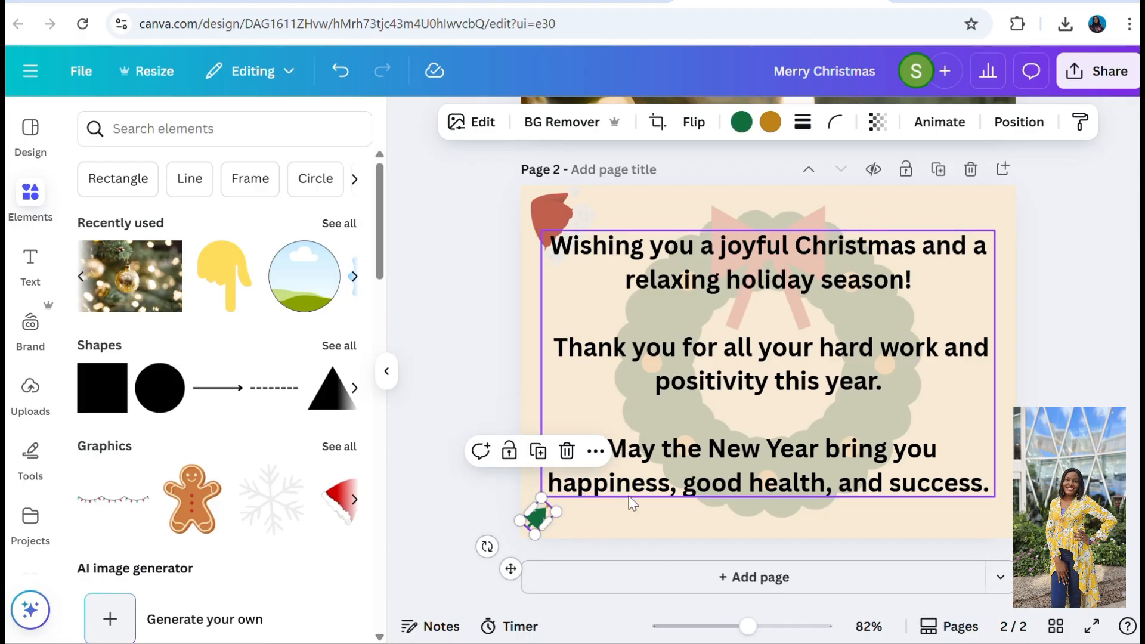
Nudge the small Christmas tree slightly up and to the right, away from the page's corner.
click(621, 529)
click(537, 520)
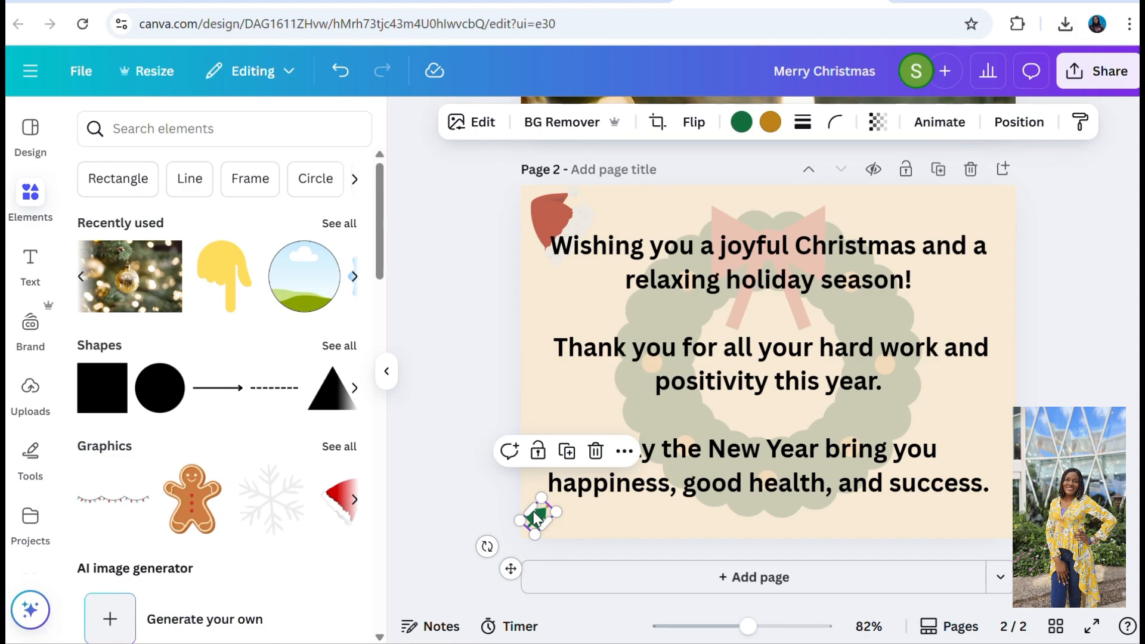
right_click(545, 511)
click(541, 525)
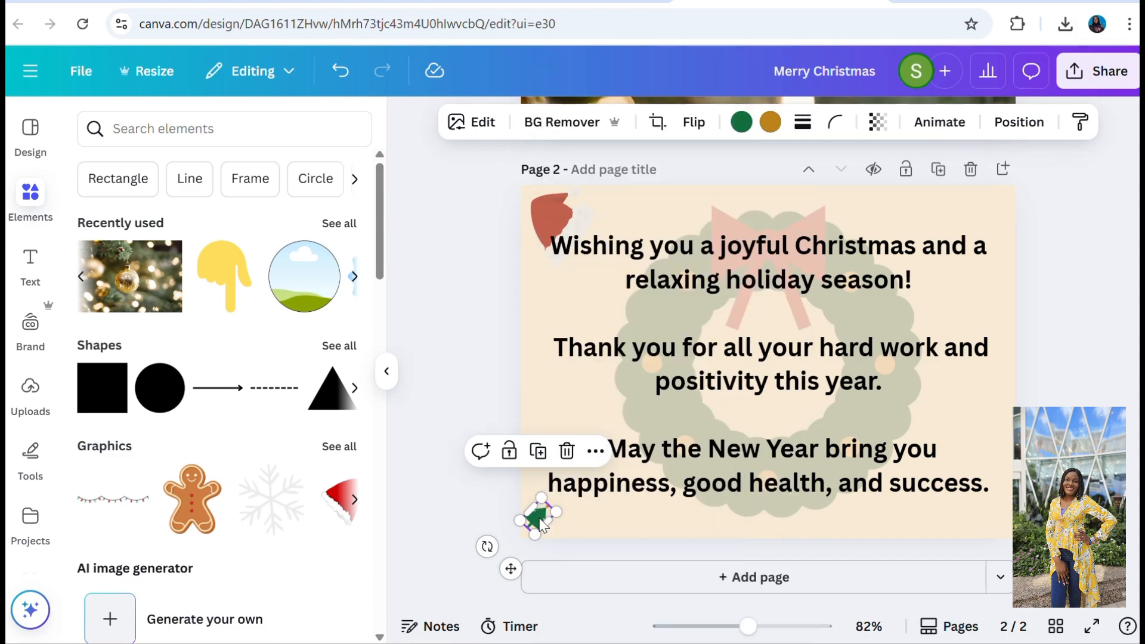
drag(541, 525, 550, 514)
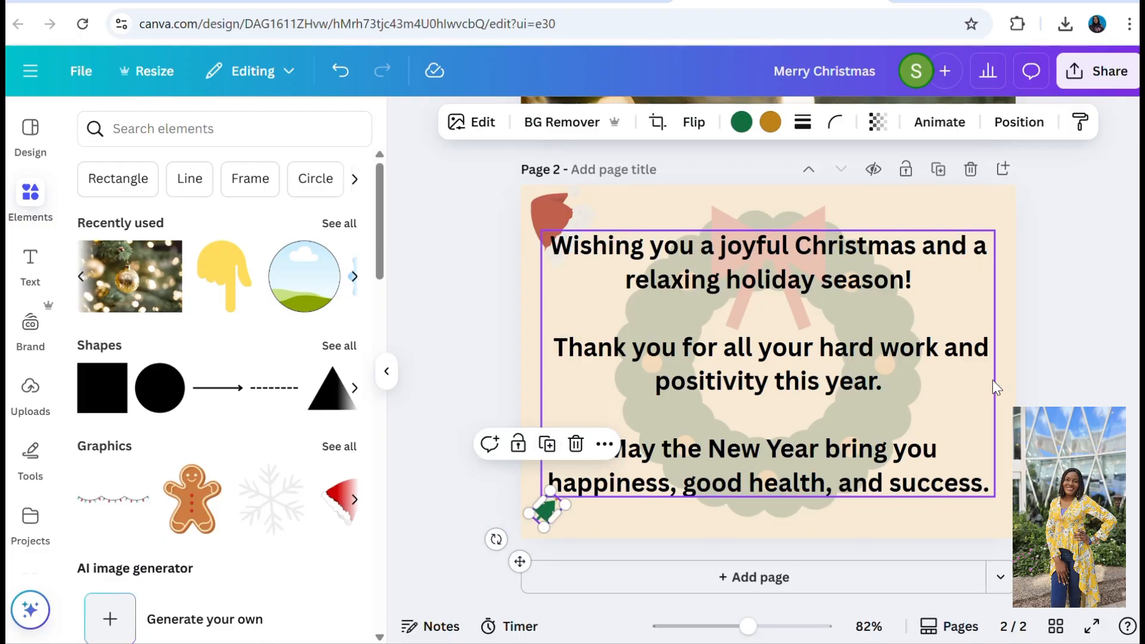
Deselect the tree and switch to the grid view to see both card pages side by side.
click(999, 346)
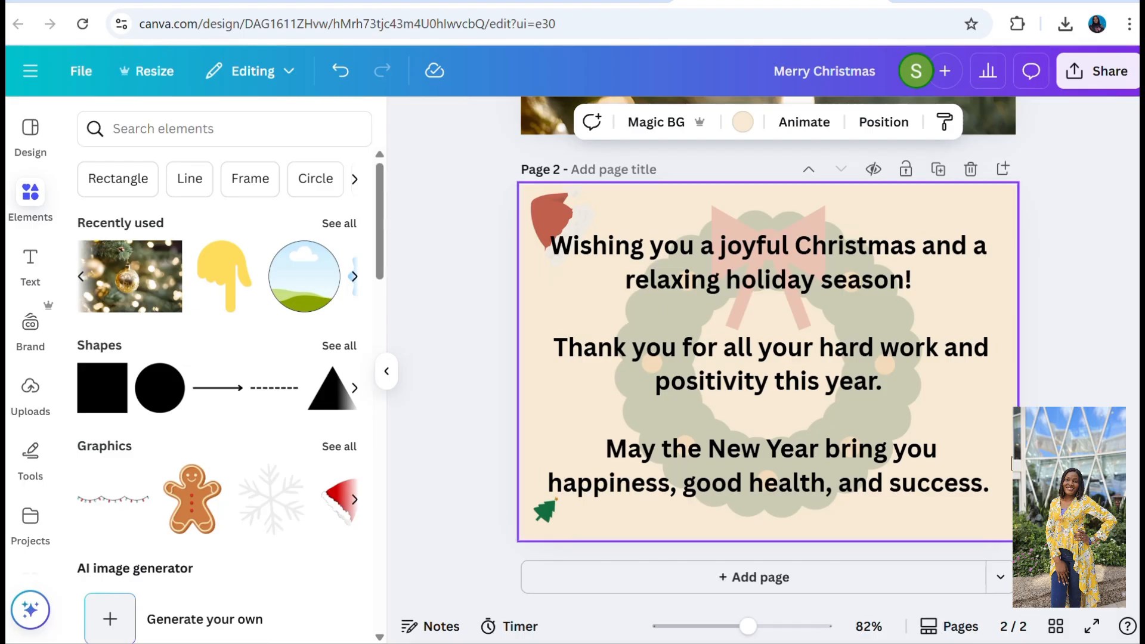
click(1055, 627)
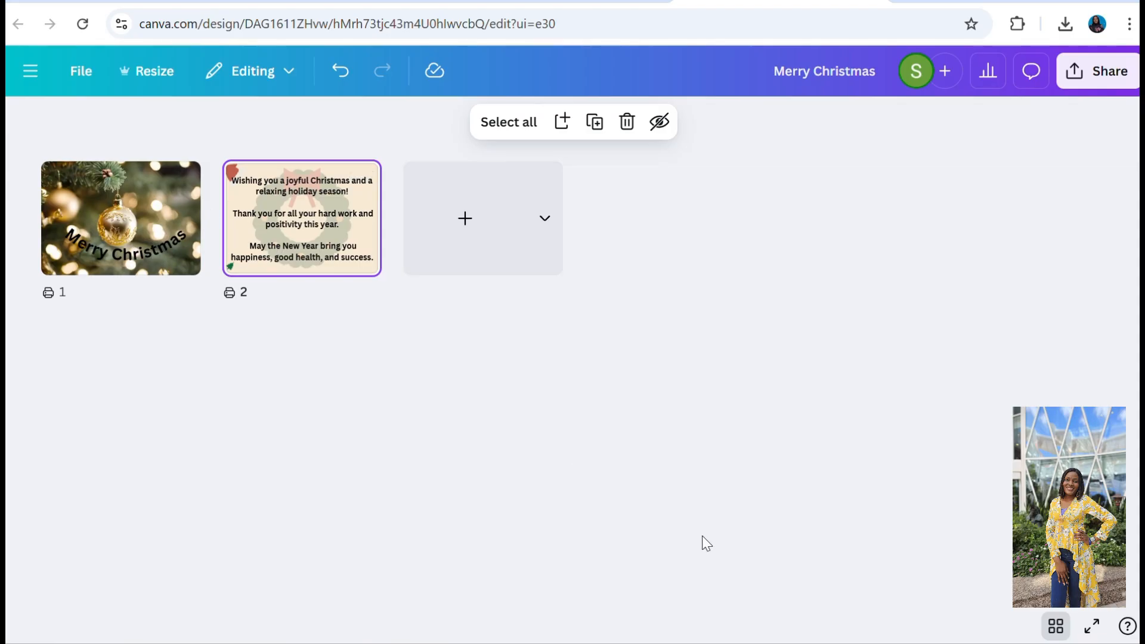
Leave the grid view and recolour the curved "Merry Christmas" text on page 1 with the medium red from the document colours.
click(1055, 627)
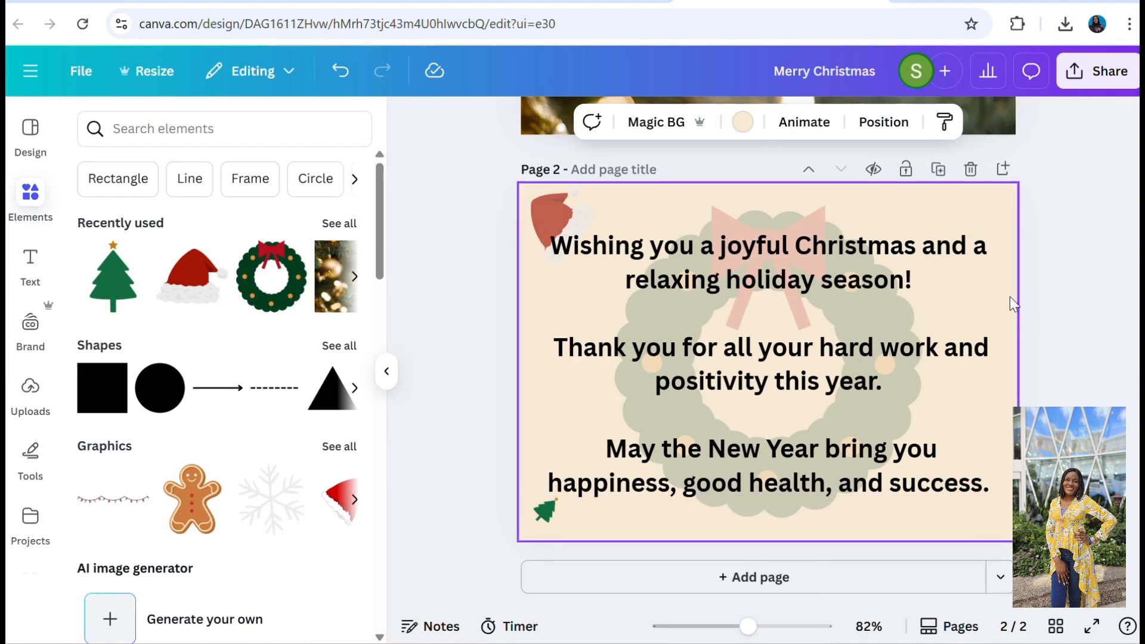
scroll(1011, 300, up, 5)
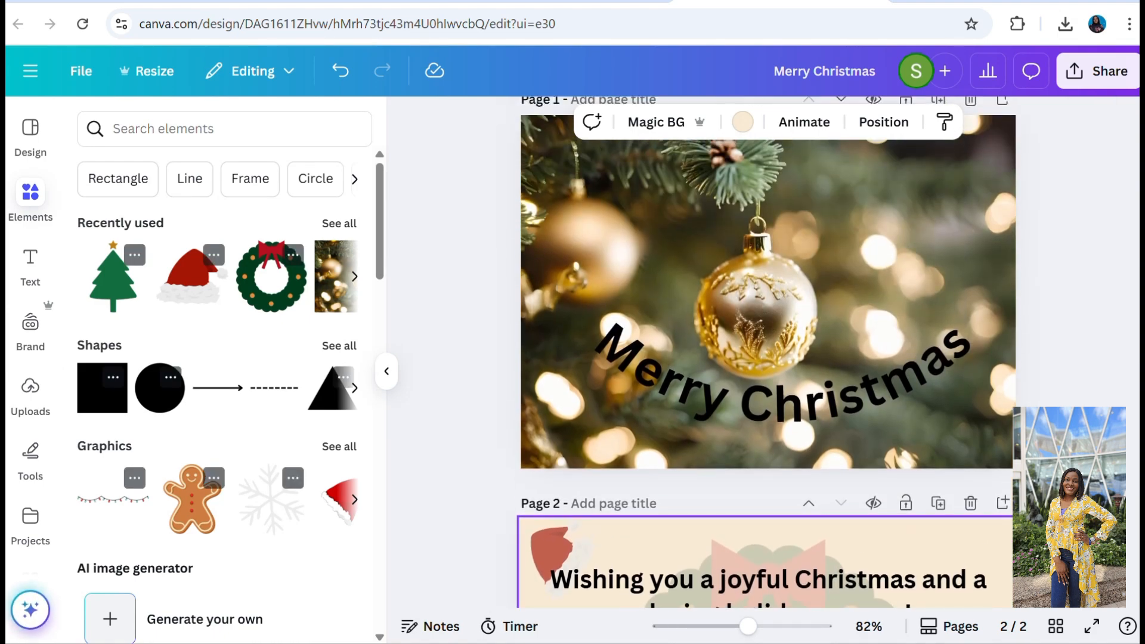
click(833, 405)
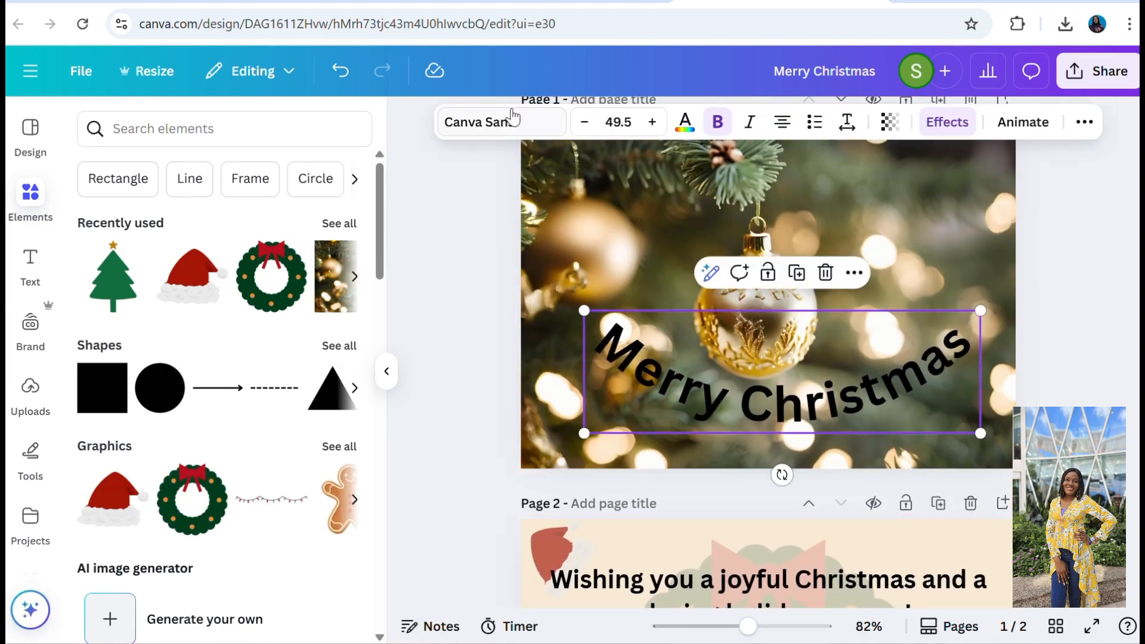
click(685, 124)
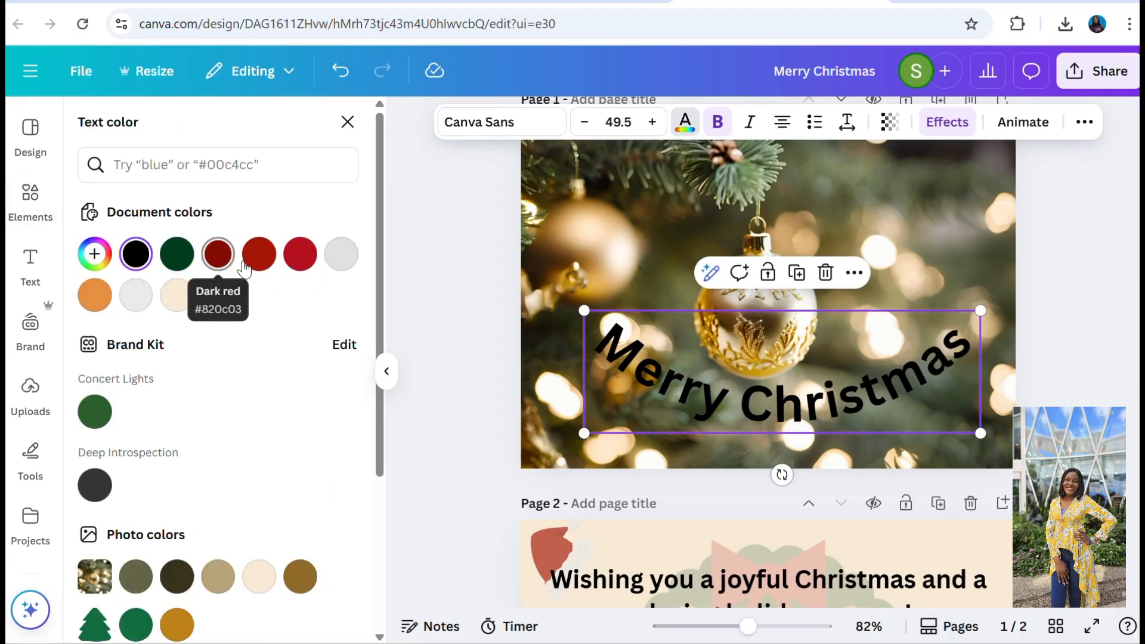
click(301, 256)
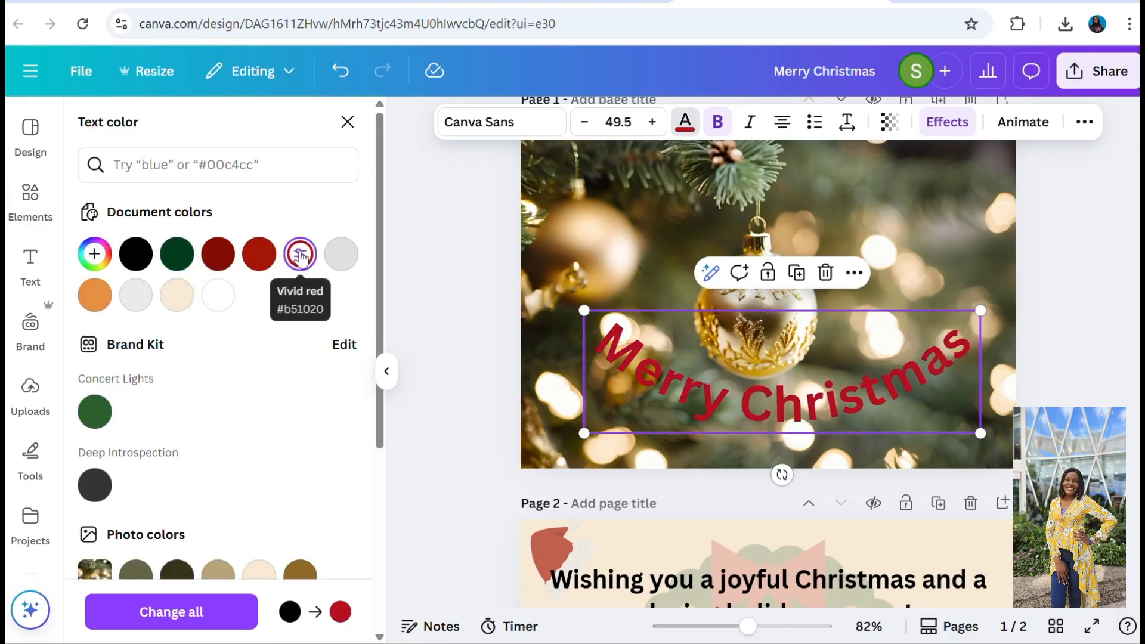
click(218, 255)
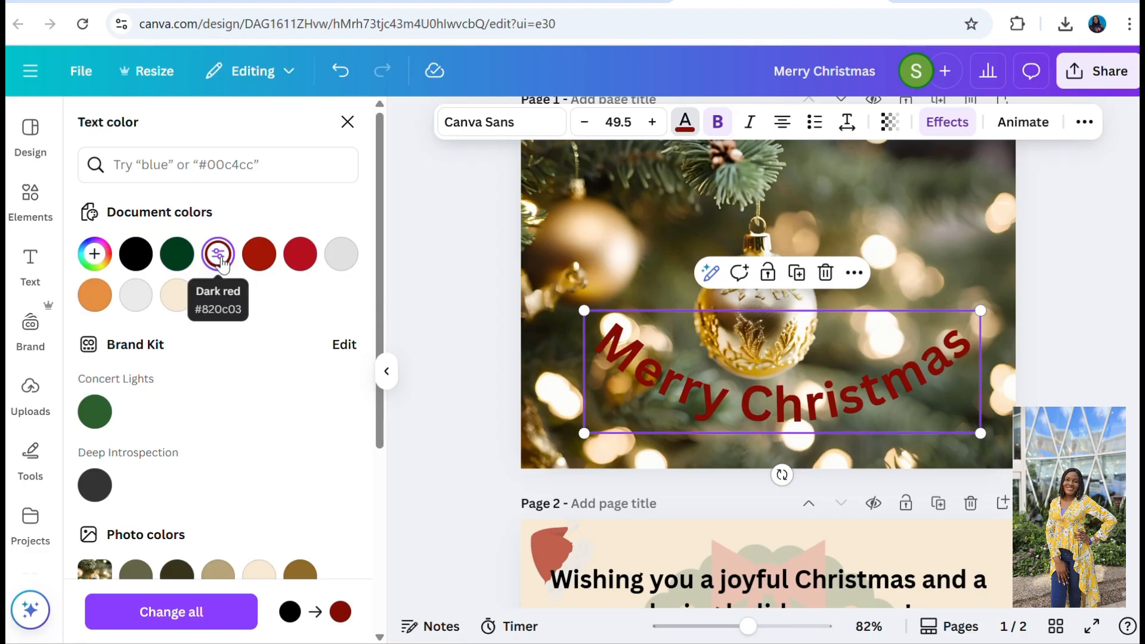
click(257, 258)
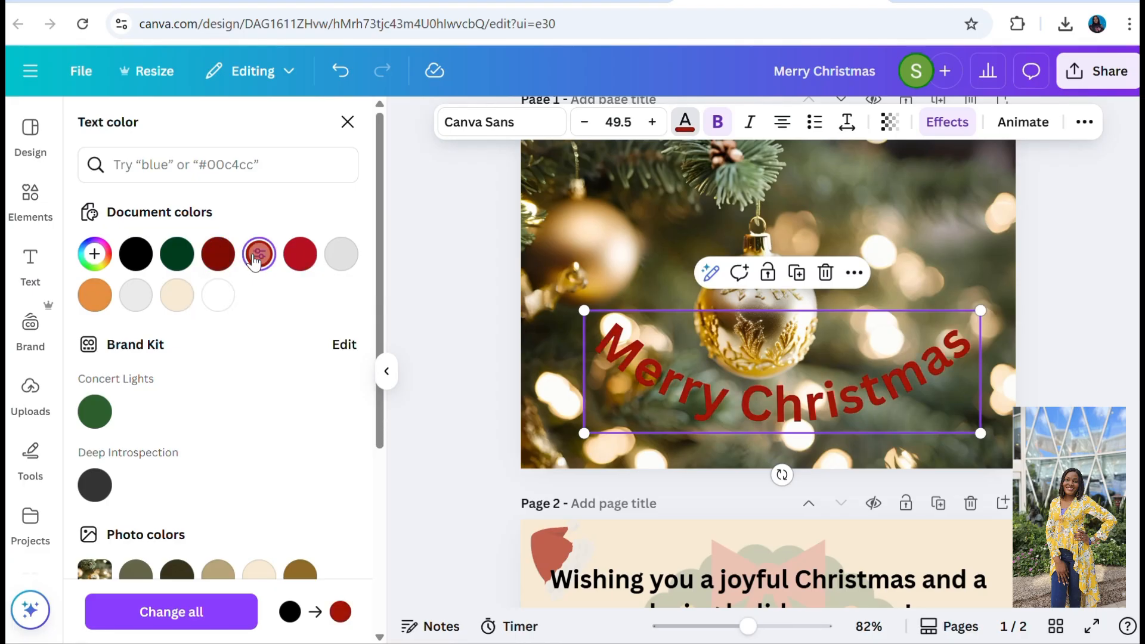
click(1093, 346)
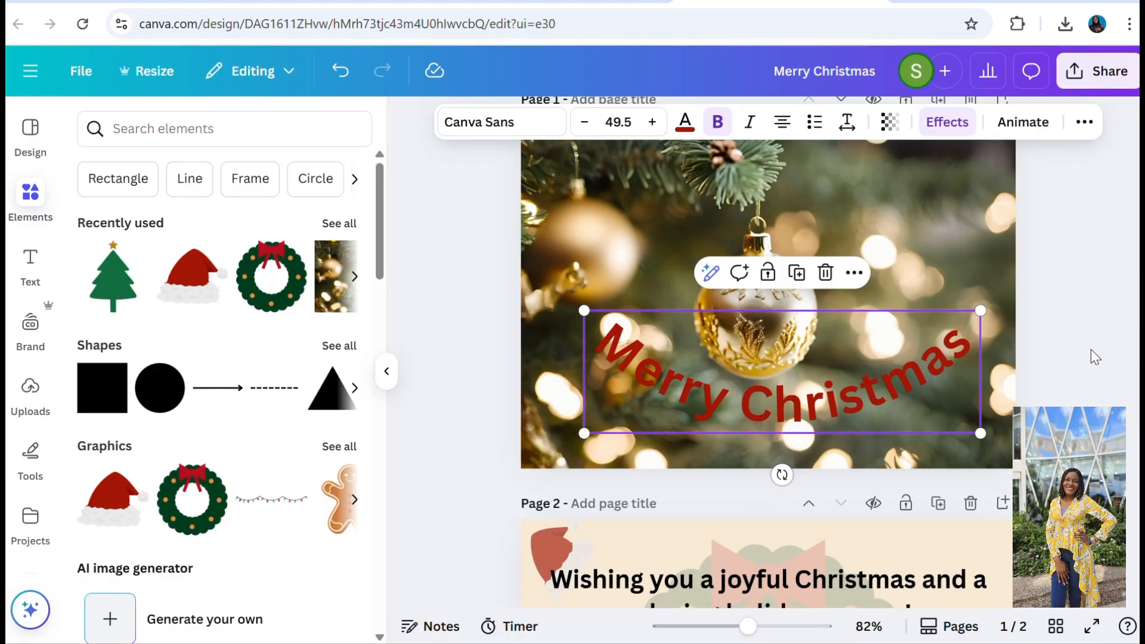
Review both card pages side by side in the grid view, then return to the normal page view.
click(1057, 627)
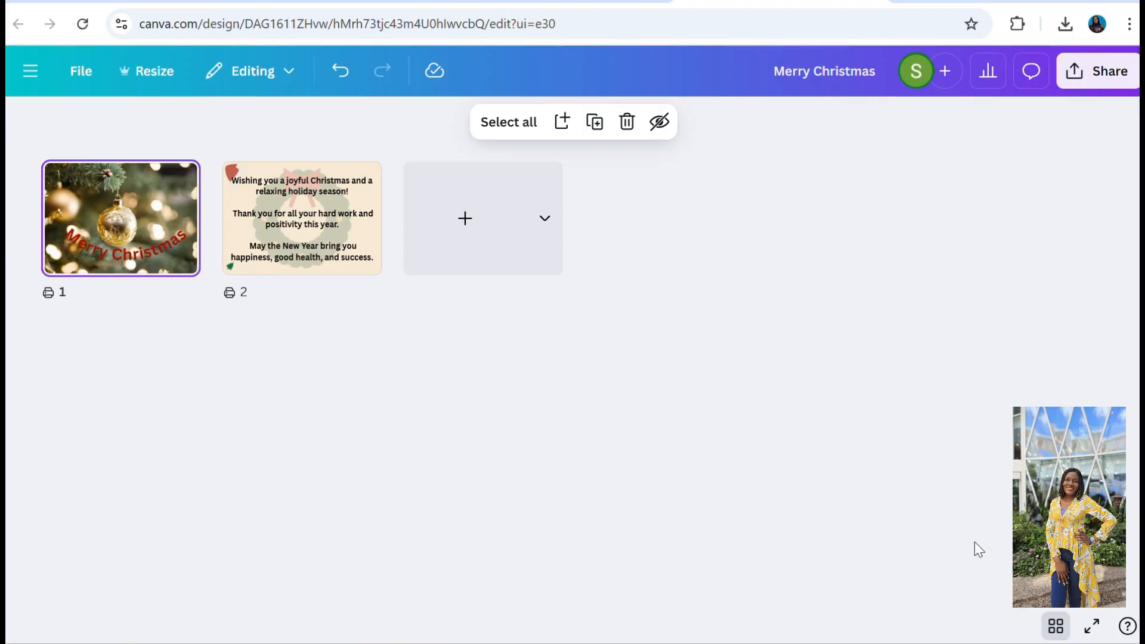
click(1055, 628)
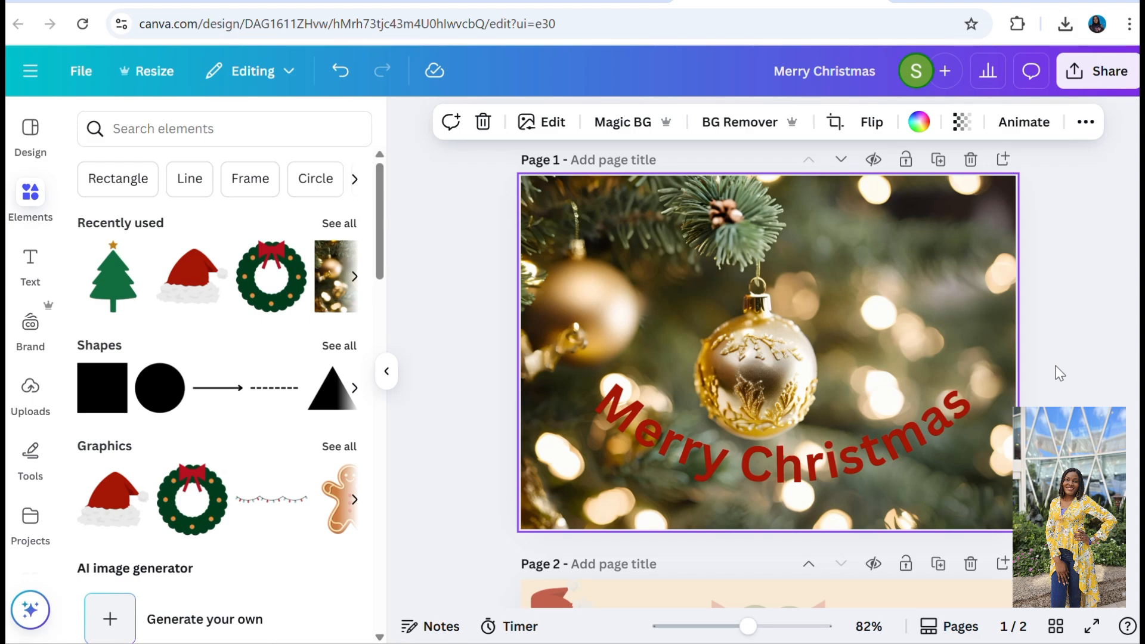
scroll(1056, 366, down, 4)
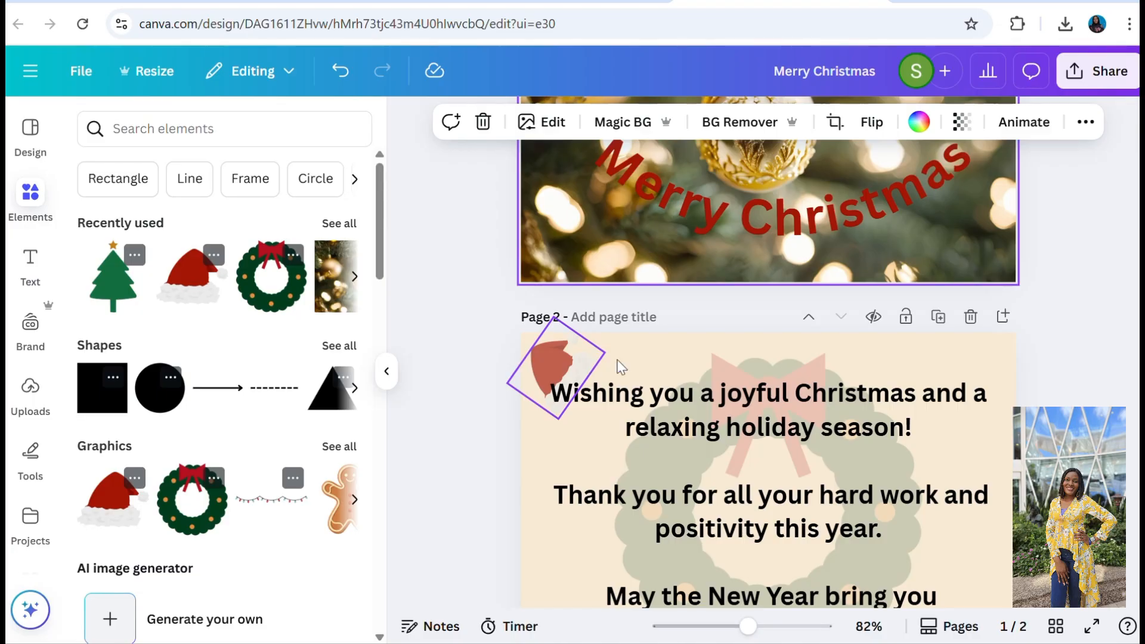
Create a public template link for the Christmas card design from the sharing options.
click(1074, 84)
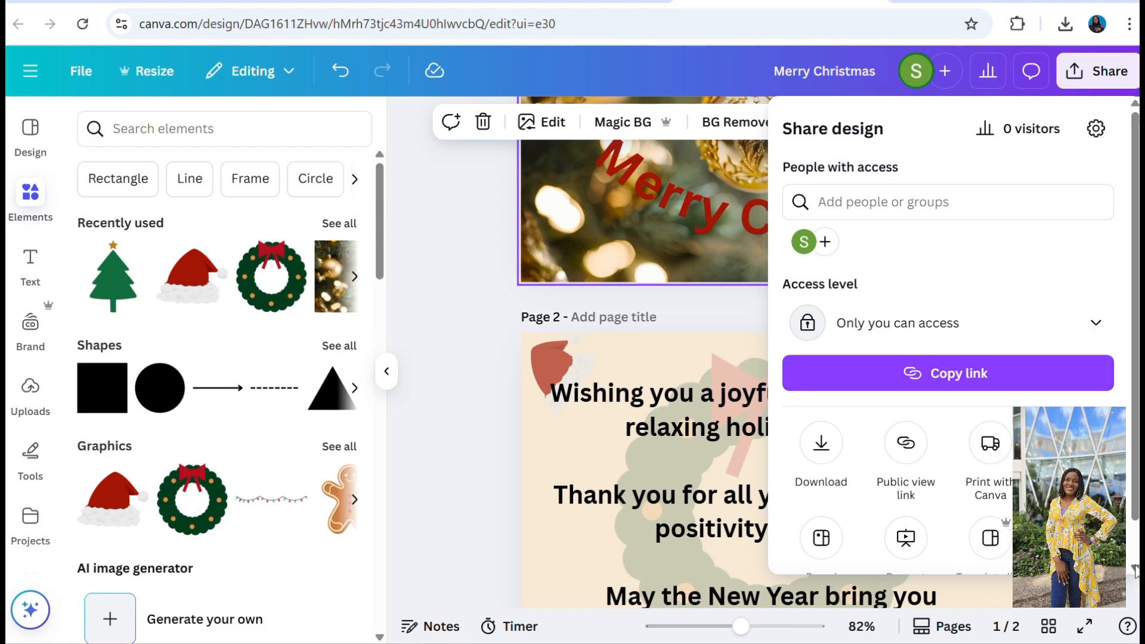
scroll(1133, 571, down, 2)
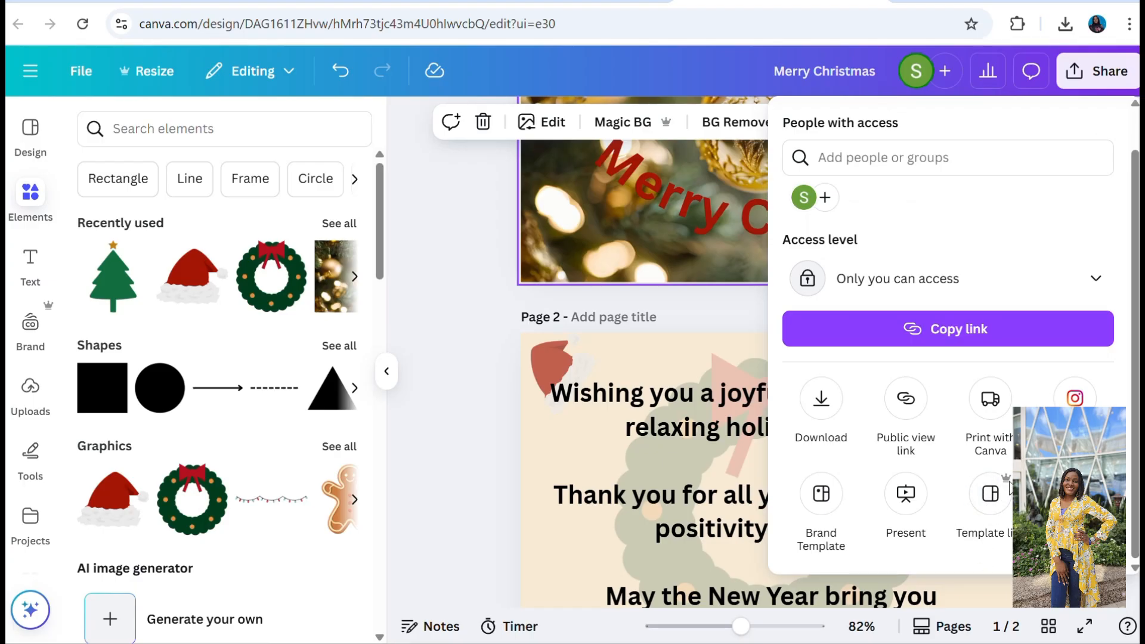
click(1005, 515)
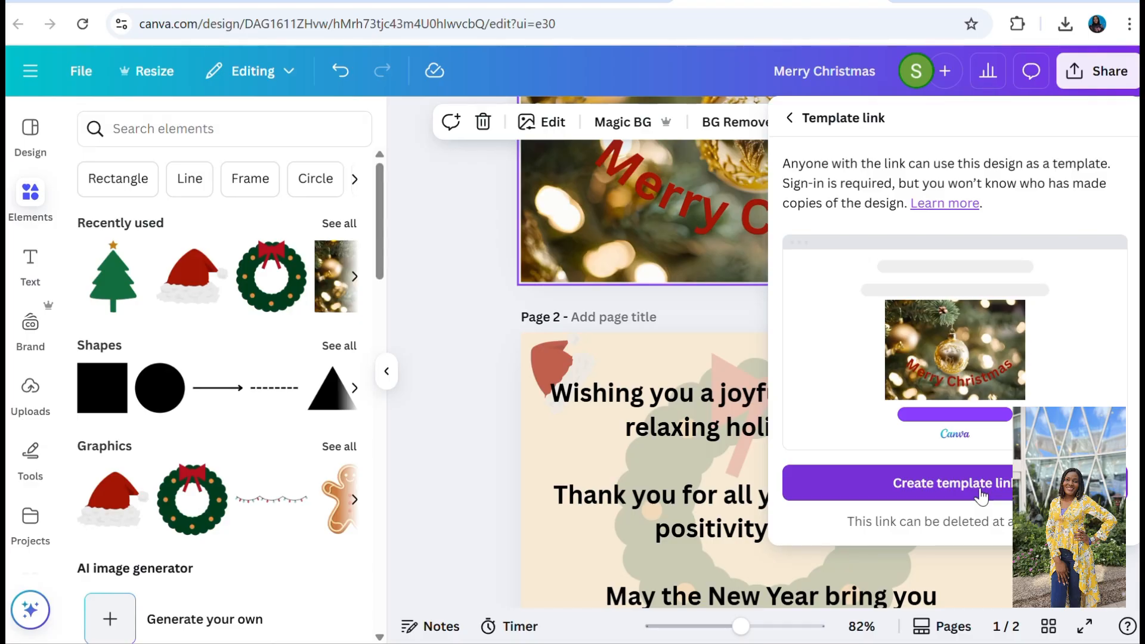
click(953, 497)
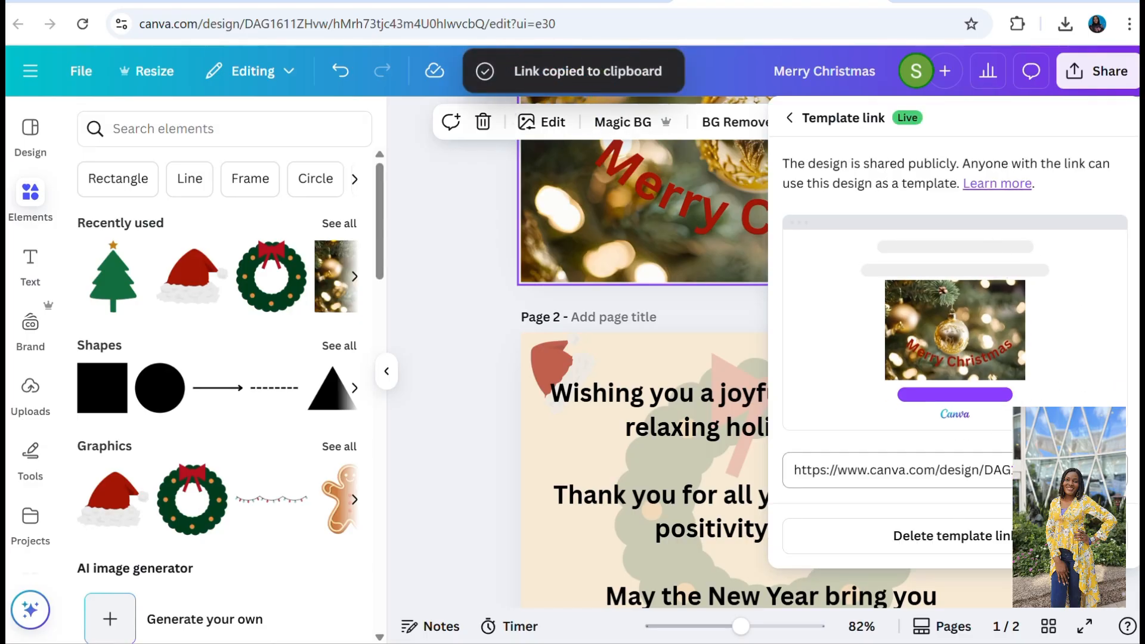
Open the copied template link in a new browser tab and use the template to create a copy of the card.
key(ctrl+t)
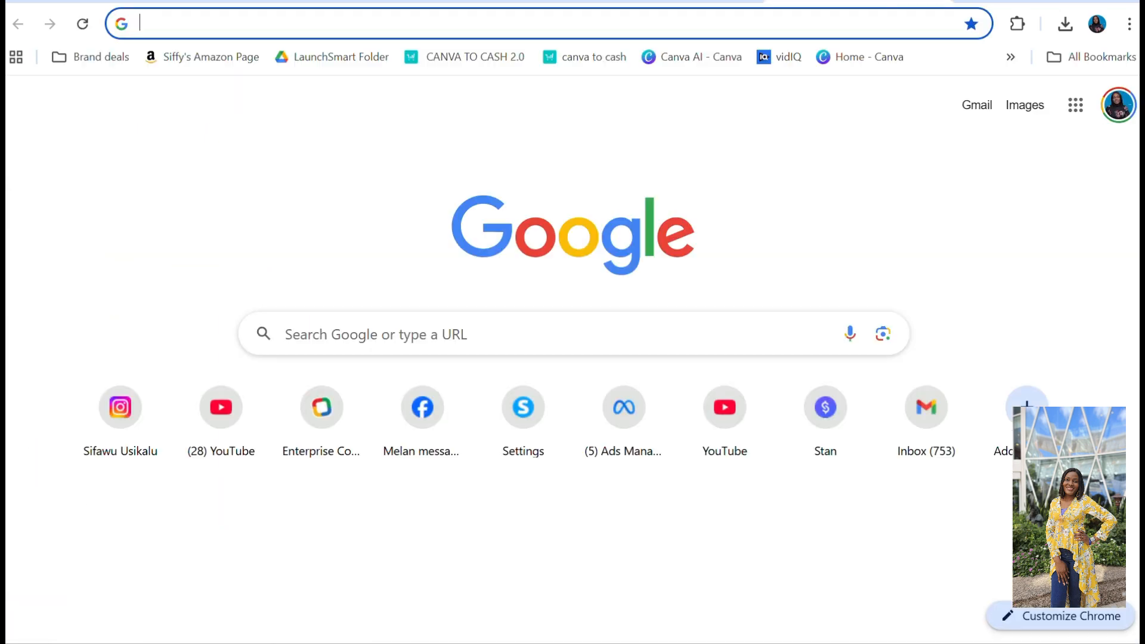
key(ctrl+v)
key(Return)
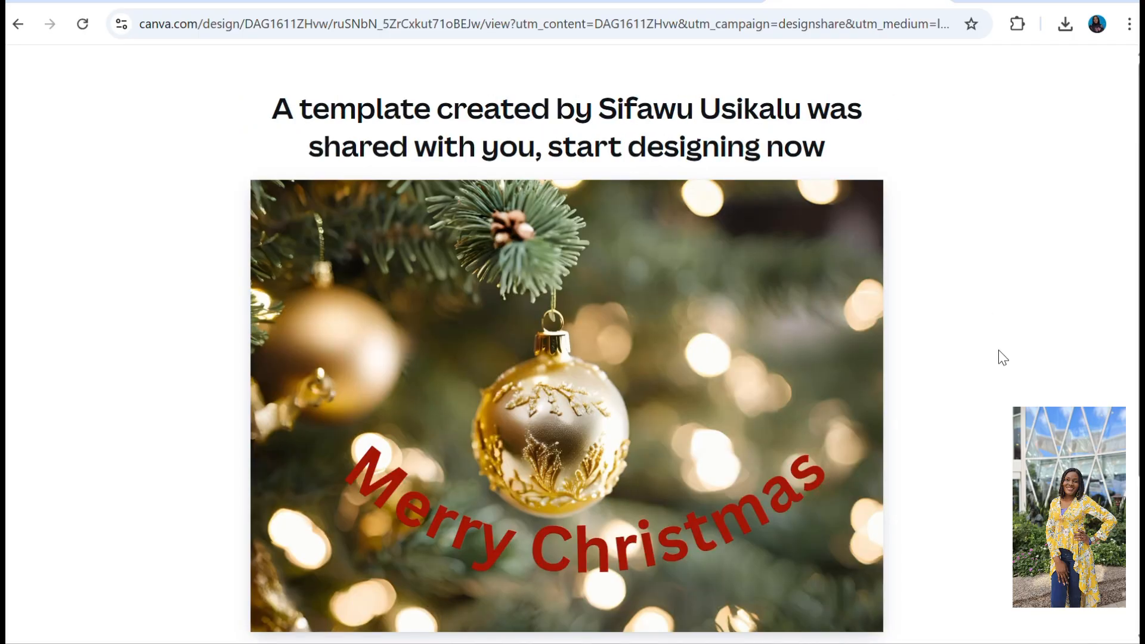
scroll(641, 467, down, 3)
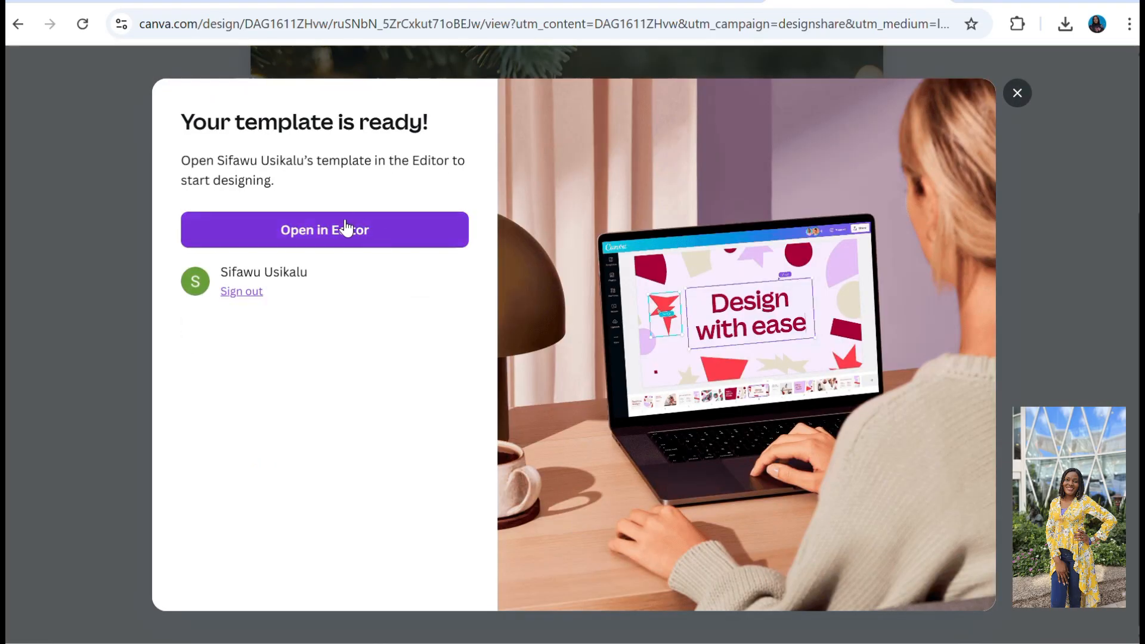
click(350, 227)
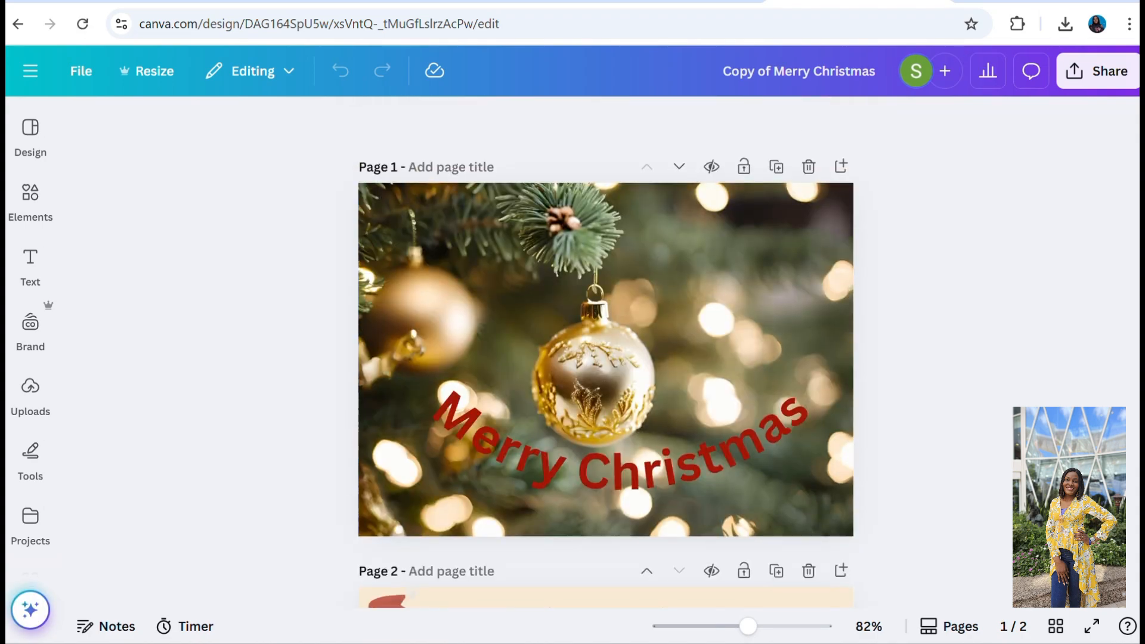
Return to the original Merry Christmas design and download pages 1–2 as PNG at size 1.
click(708, 2)
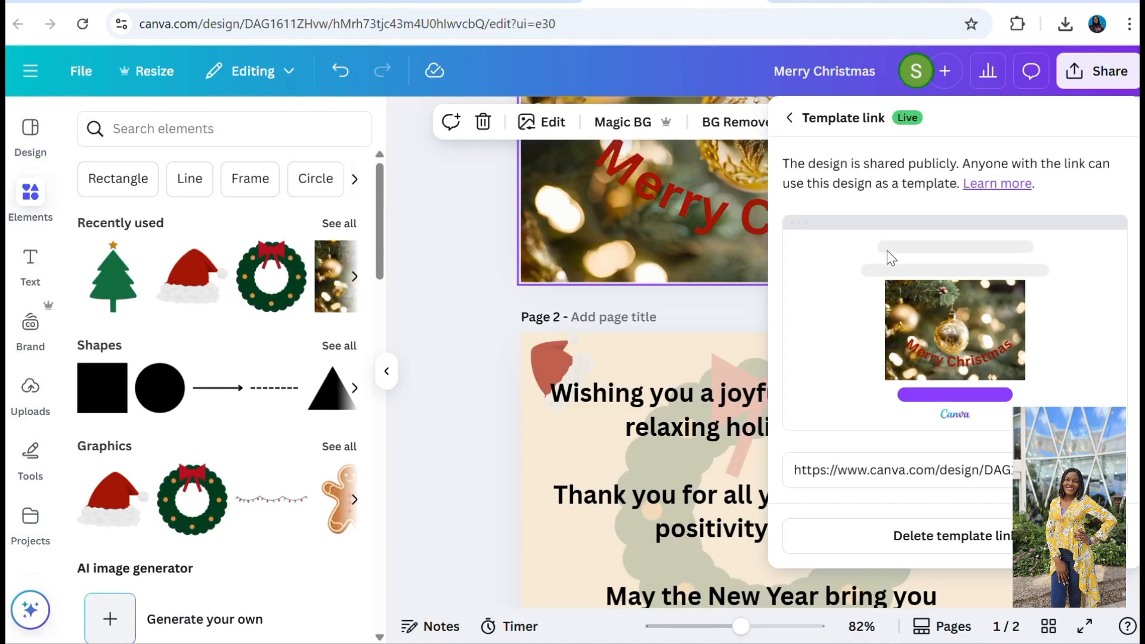
click(482, 310)
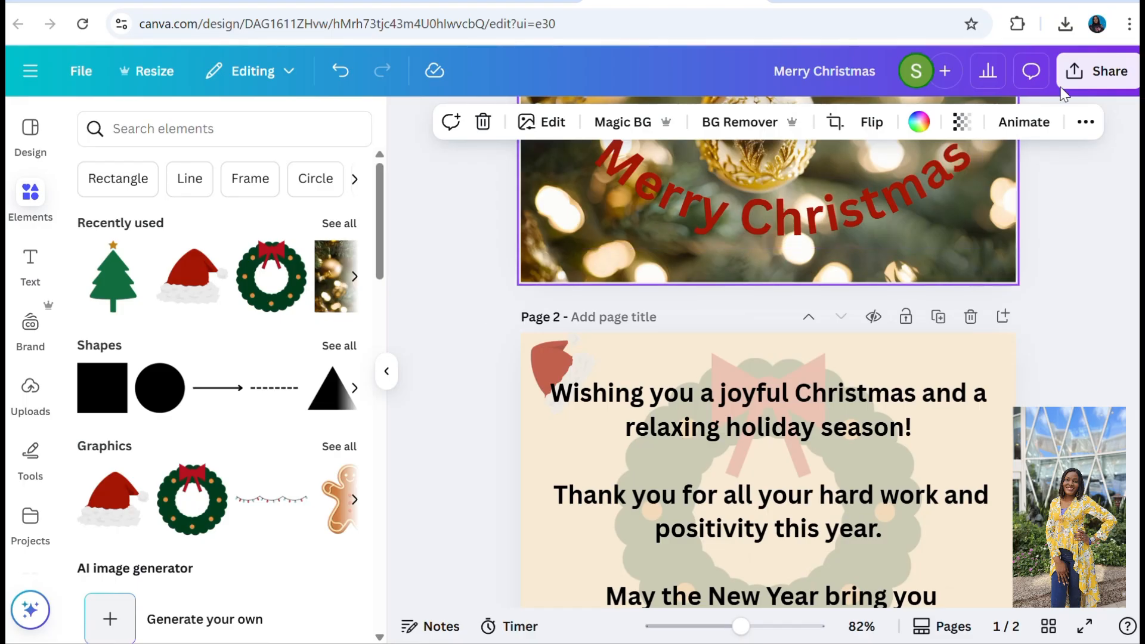
click(1083, 79)
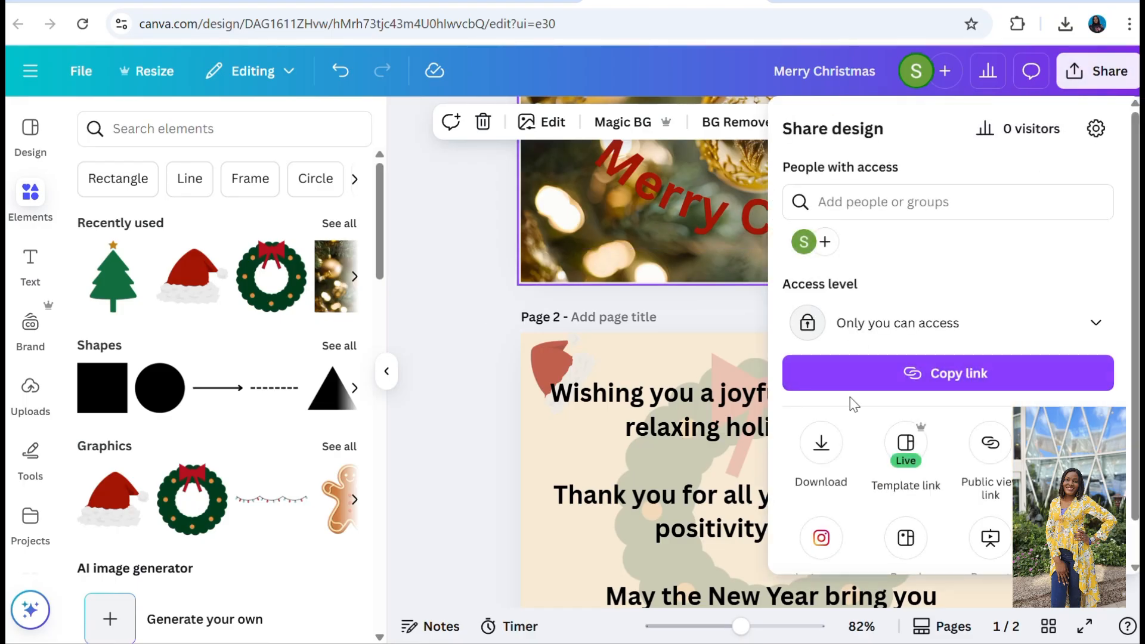
click(821, 459)
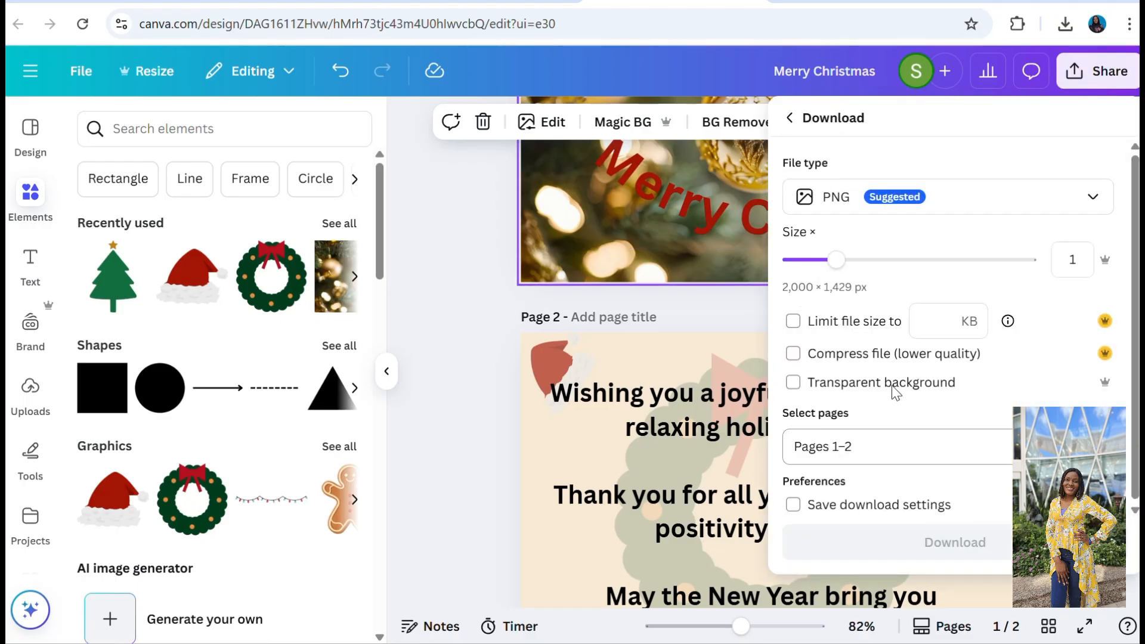
click(1094, 196)
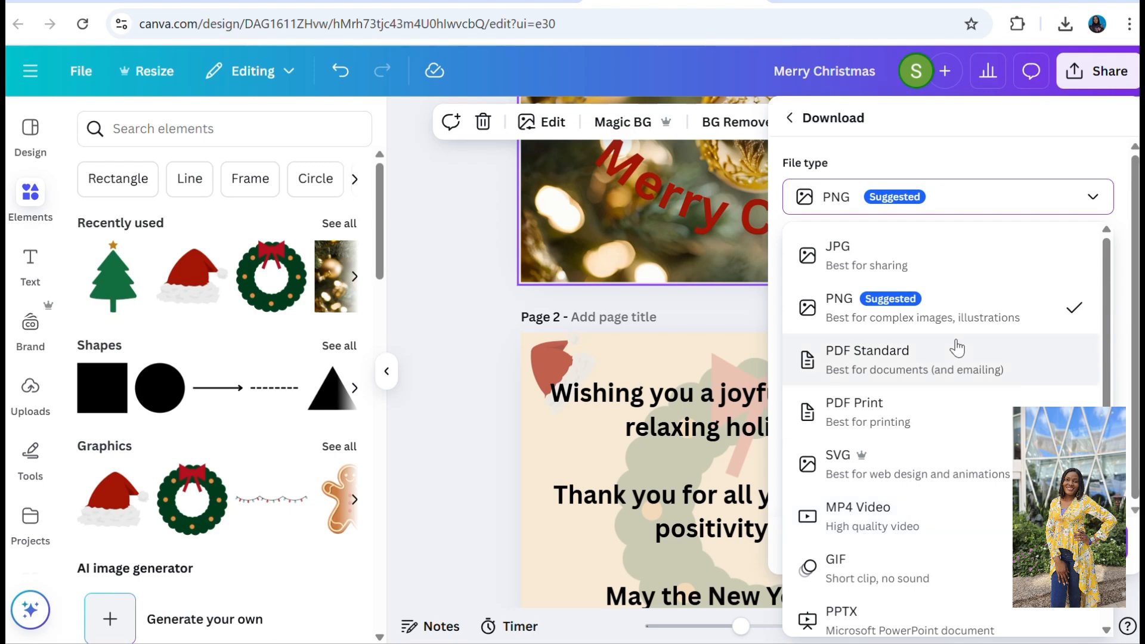
click(844, 303)
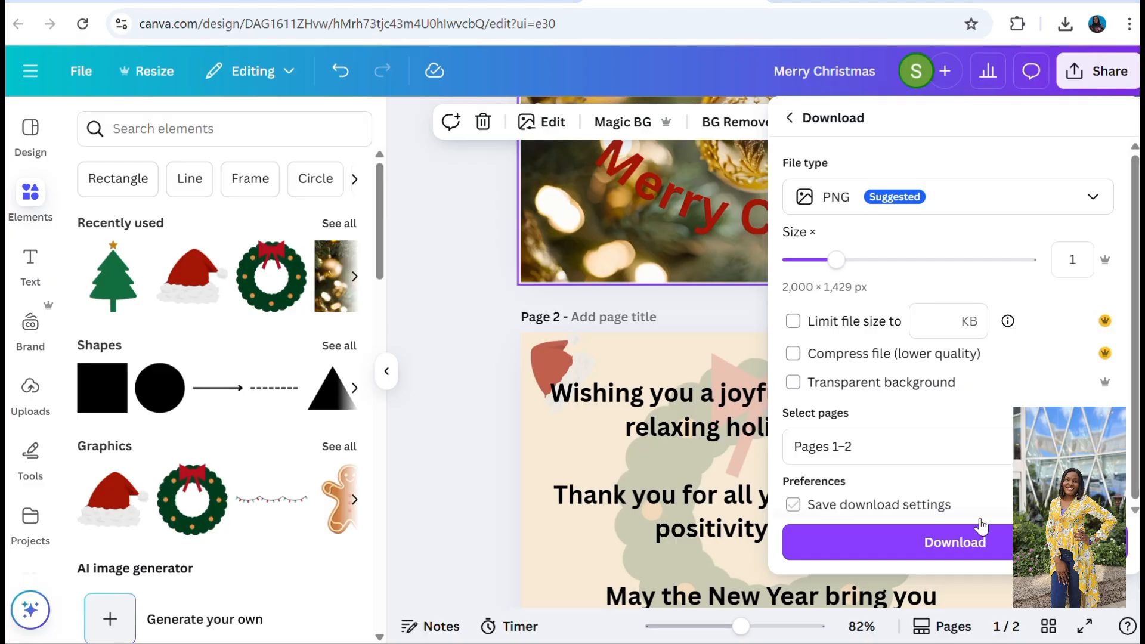
click(955, 547)
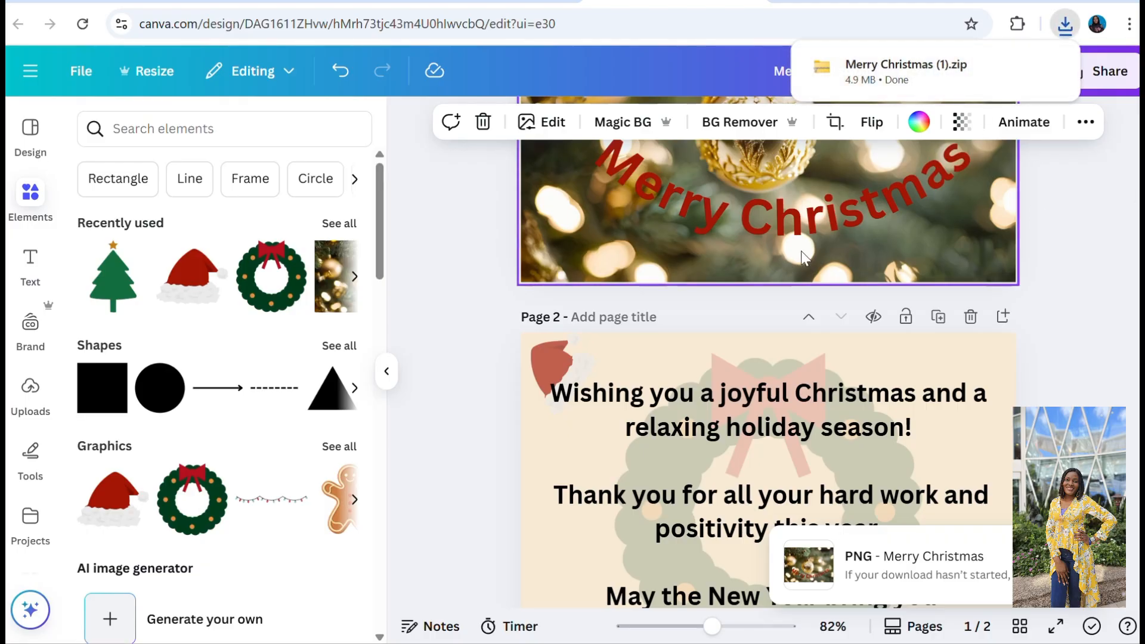
Open the downloaded "Merry Christmas (1).zip" in File Explorer, view the exported image 1.png and close it.
click(900, 66)
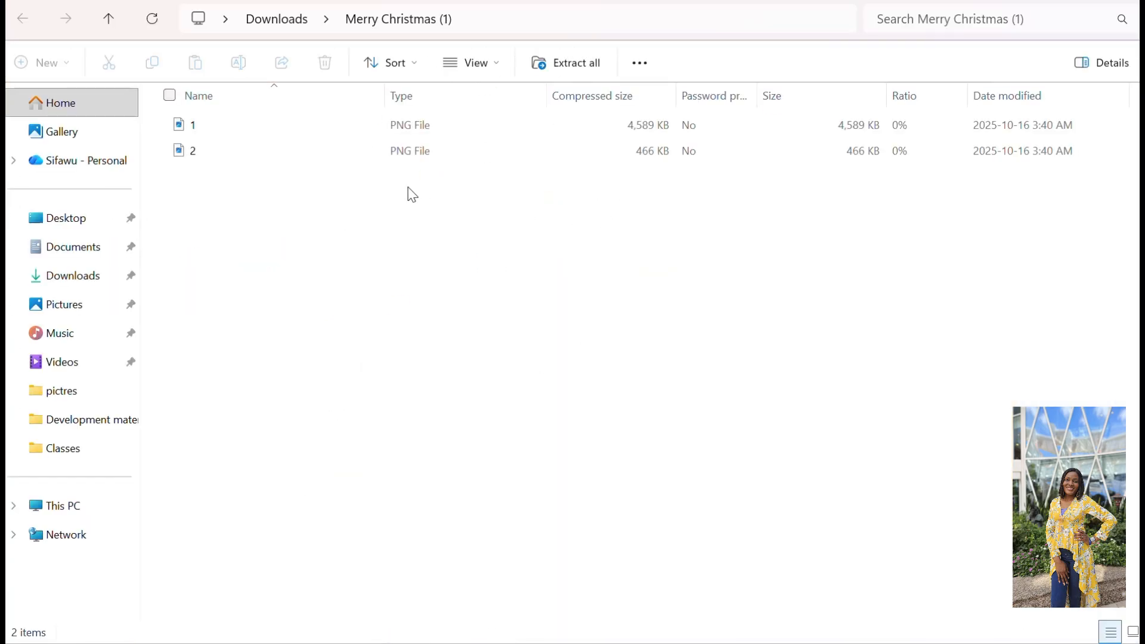
click(202, 135)
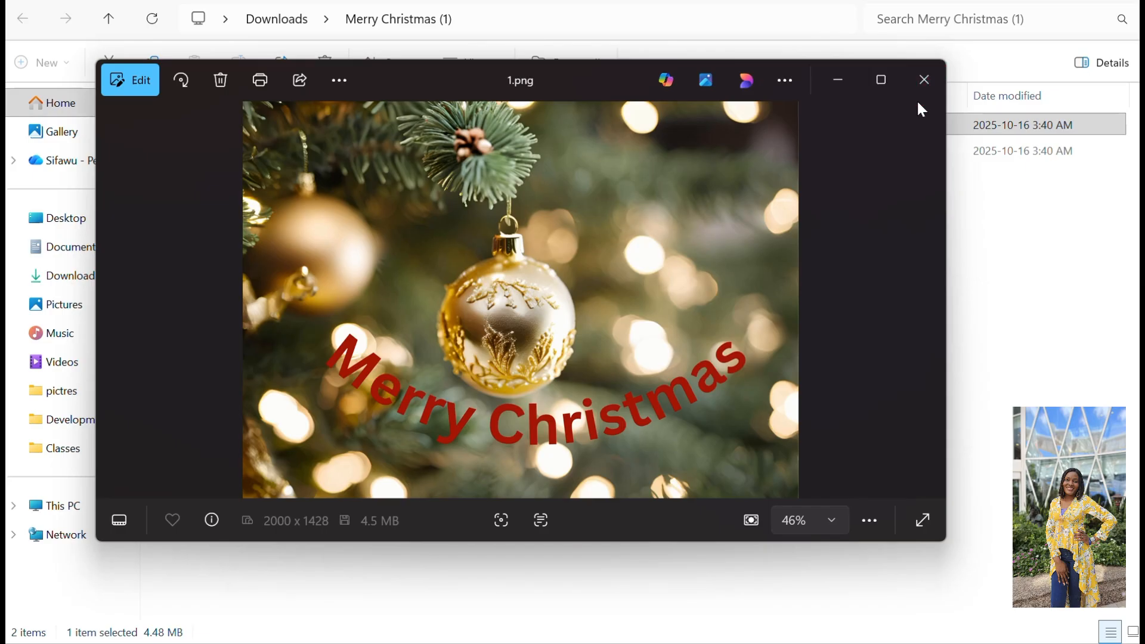
click(924, 81)
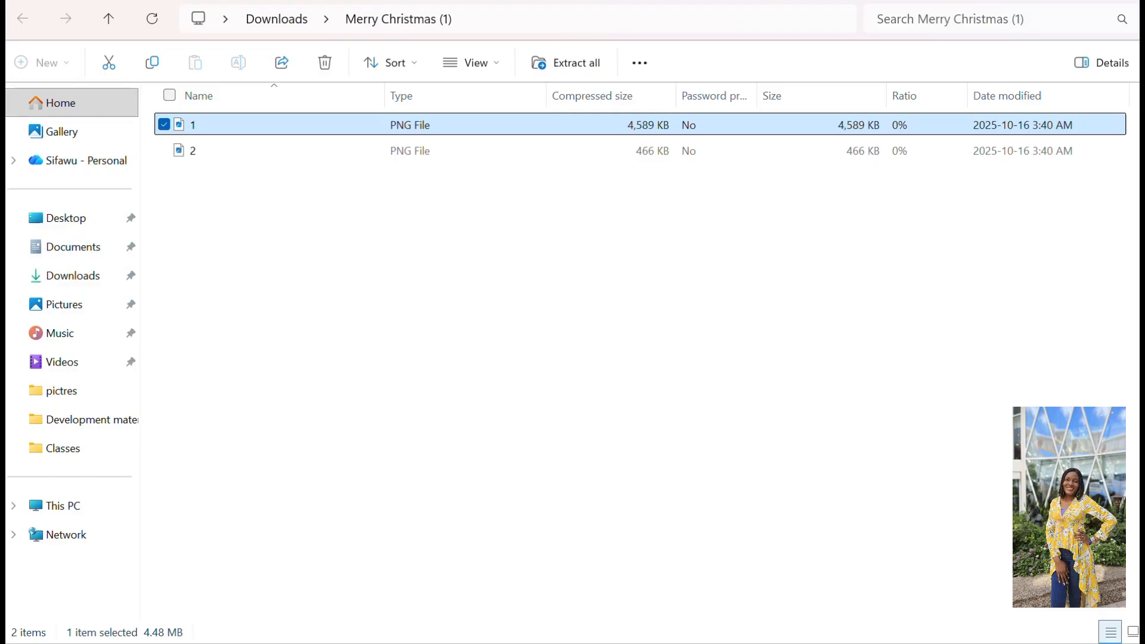
Switch from File Explorer back to the Merry Christmas design in the Chrome window.
mouse_move(755, 643)
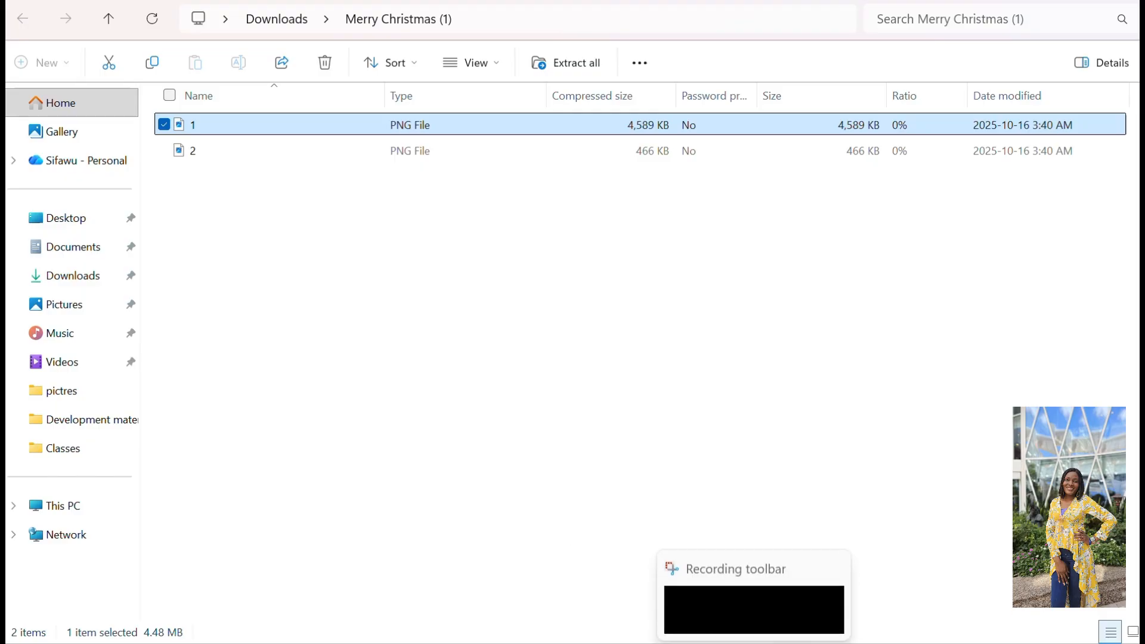
click(754, 577)
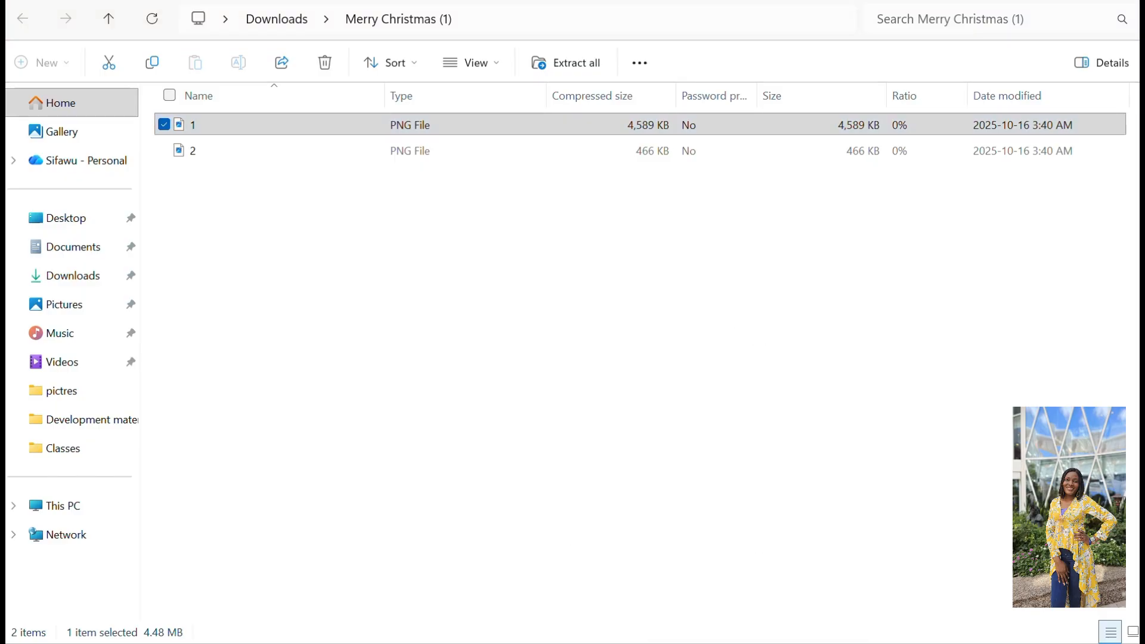
mouse_move(581, 643)
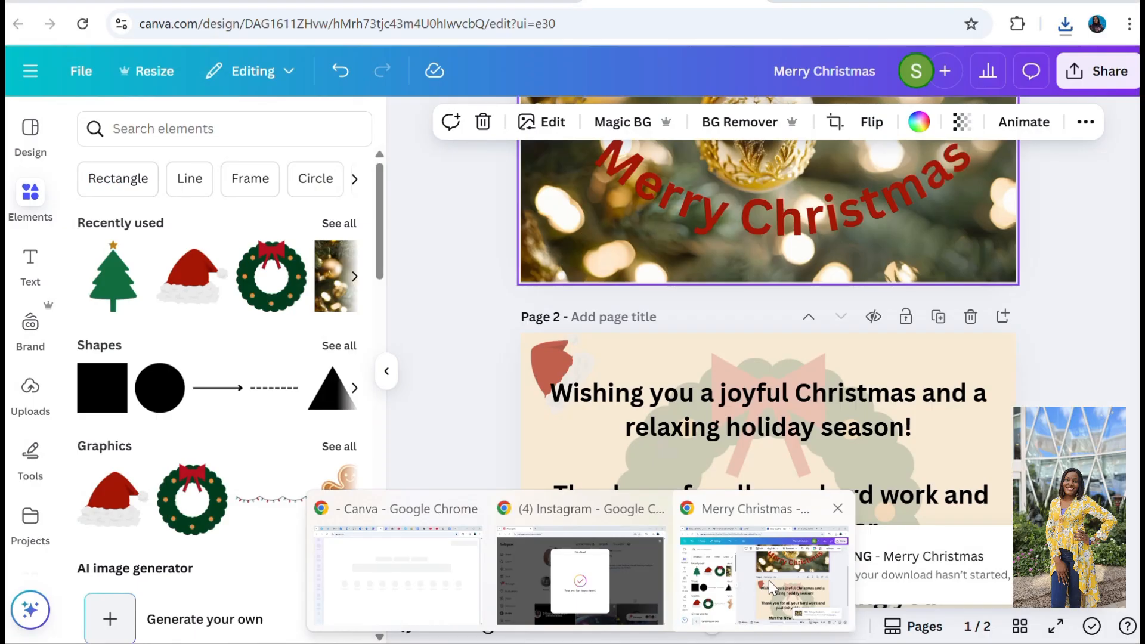
click(769, 581)
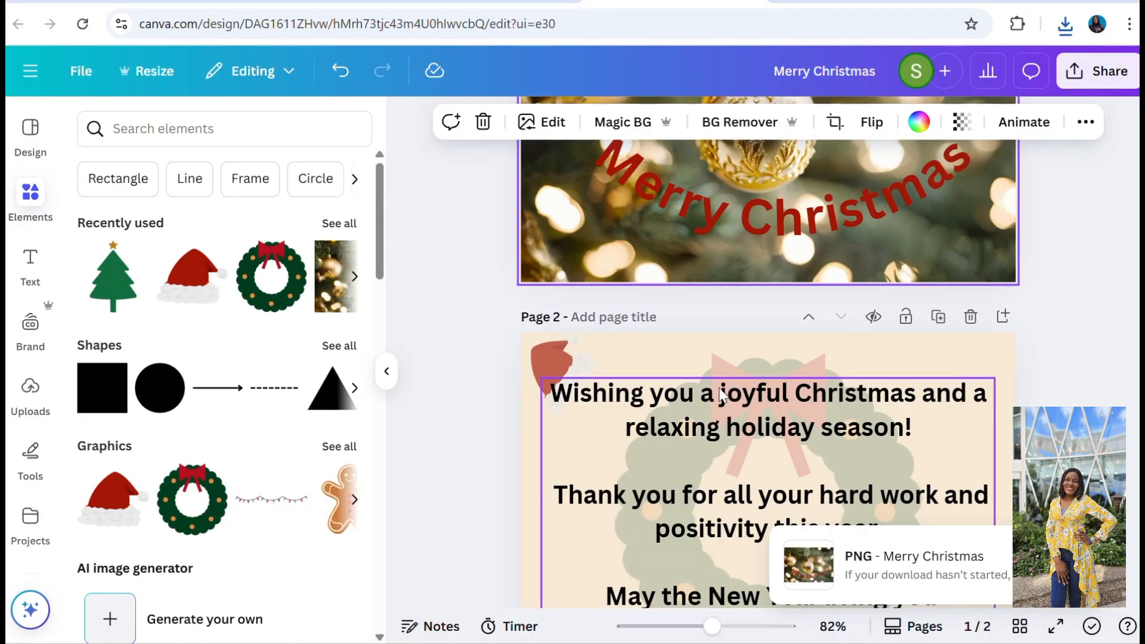